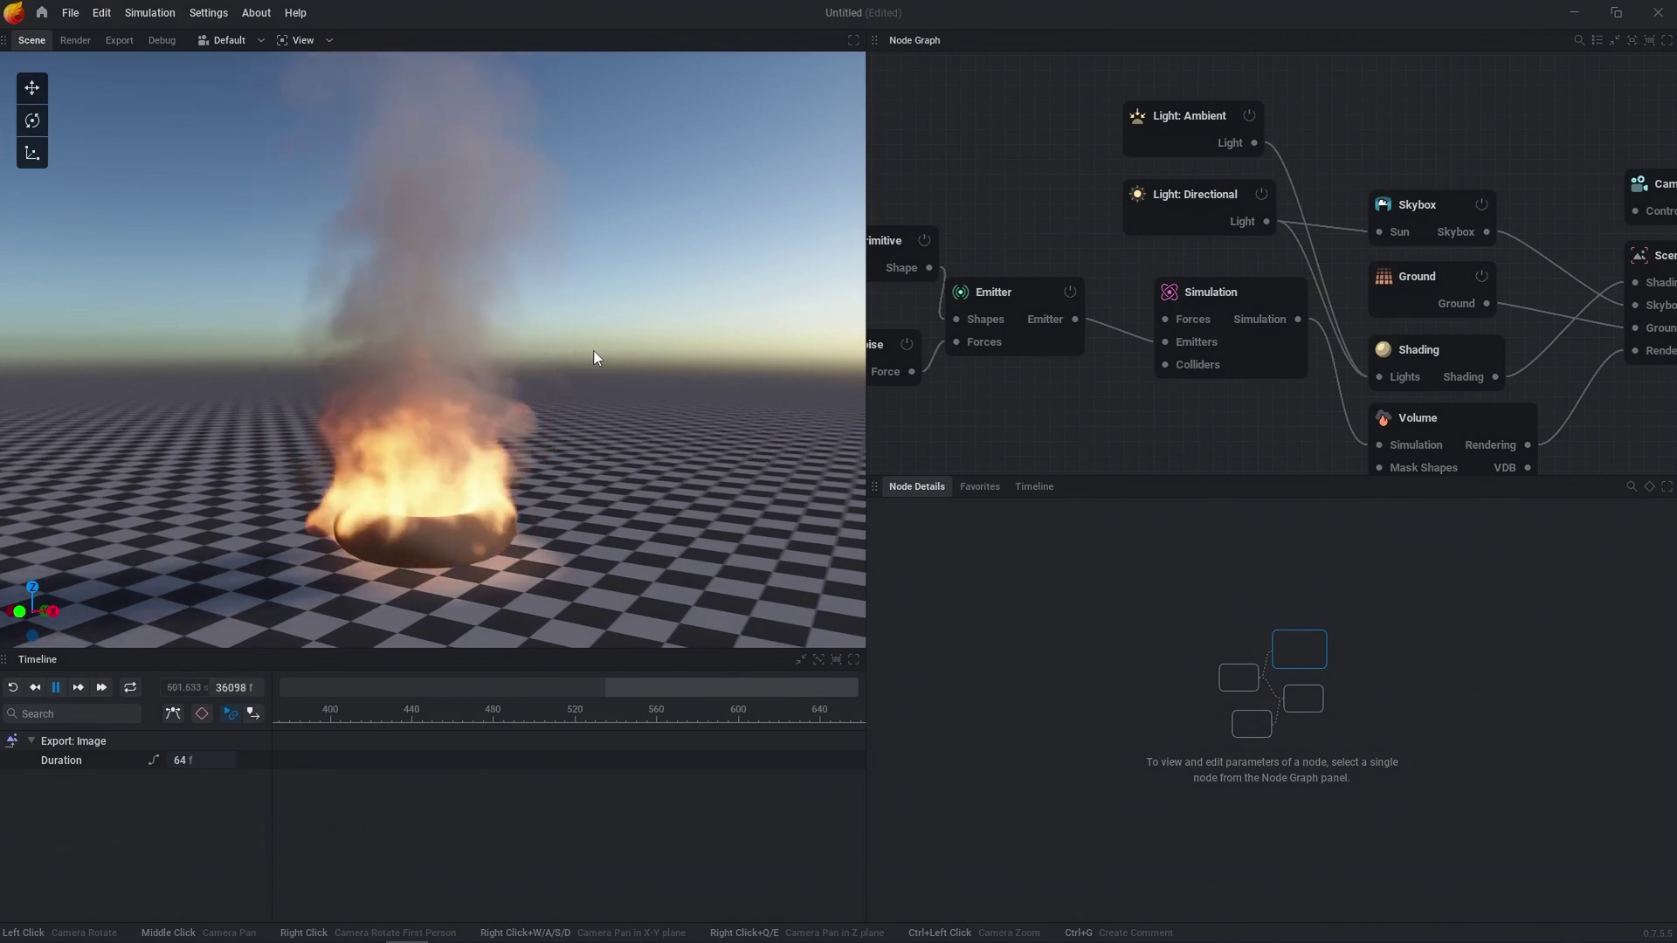
# Turn on looped playback for the timeline and put the torus shape's Position under timeline control
pyautogui.moveTo(593, 358); pyautogui.dragTo(599, 364)
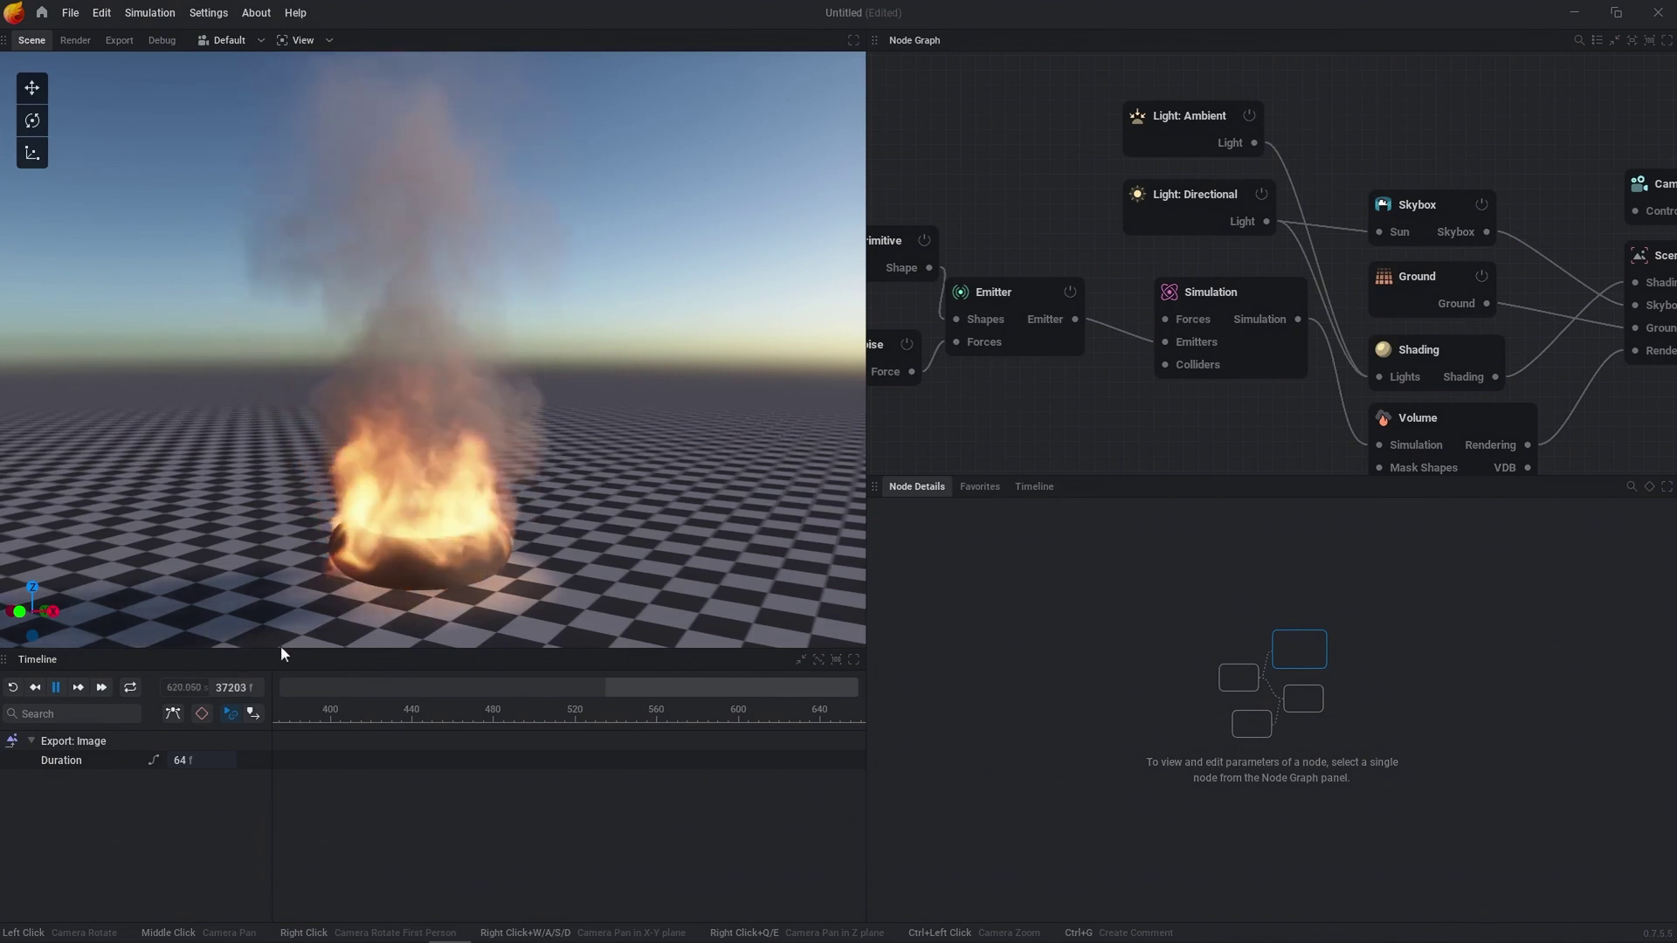
pyautogui.click(140, 688)
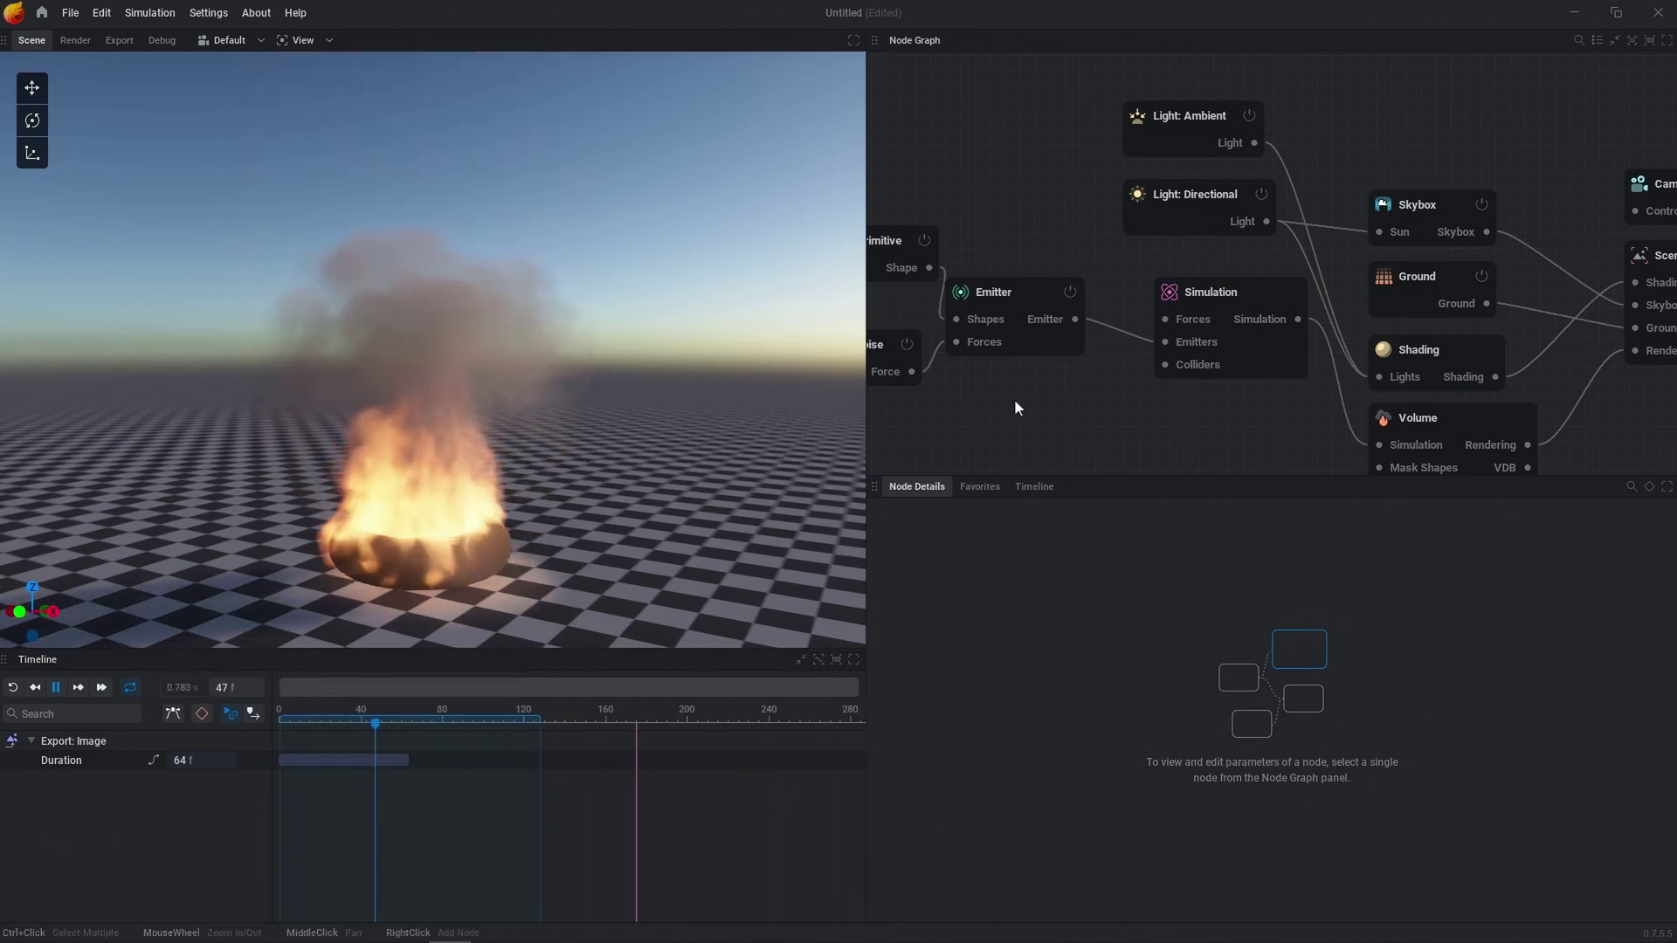
pyautogui.moveTo(905, 256); pyautogui.dragTo(1029, 262, button='middle')
pyautogui.click(1029, 262)
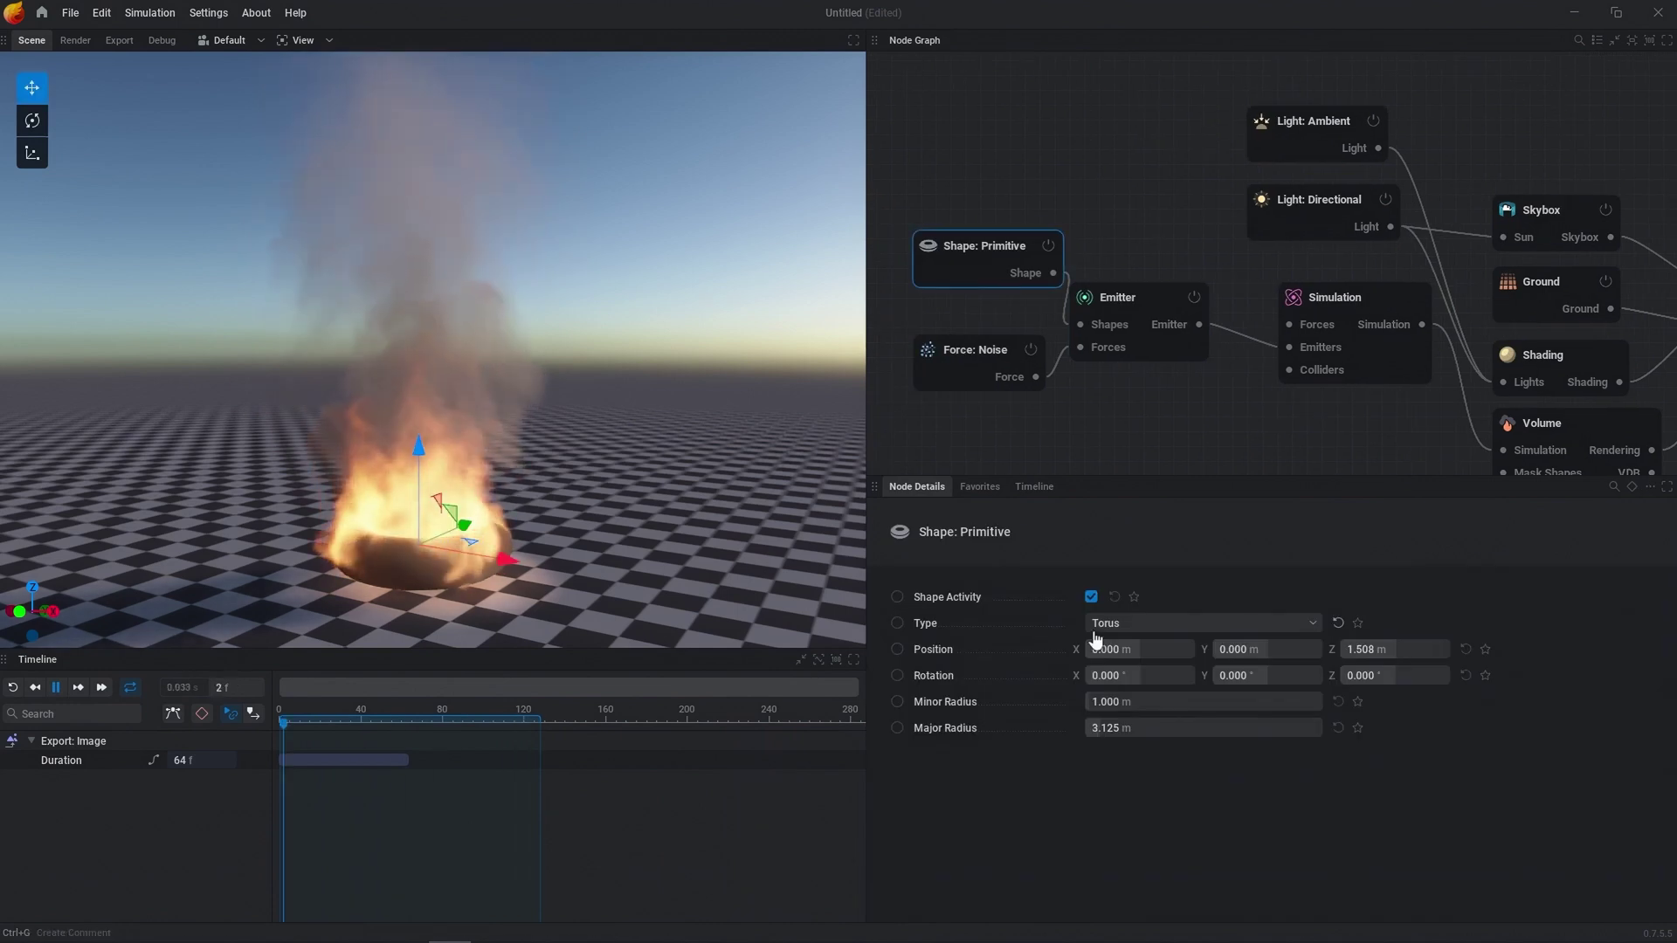
pyautogui.click(898, 650)
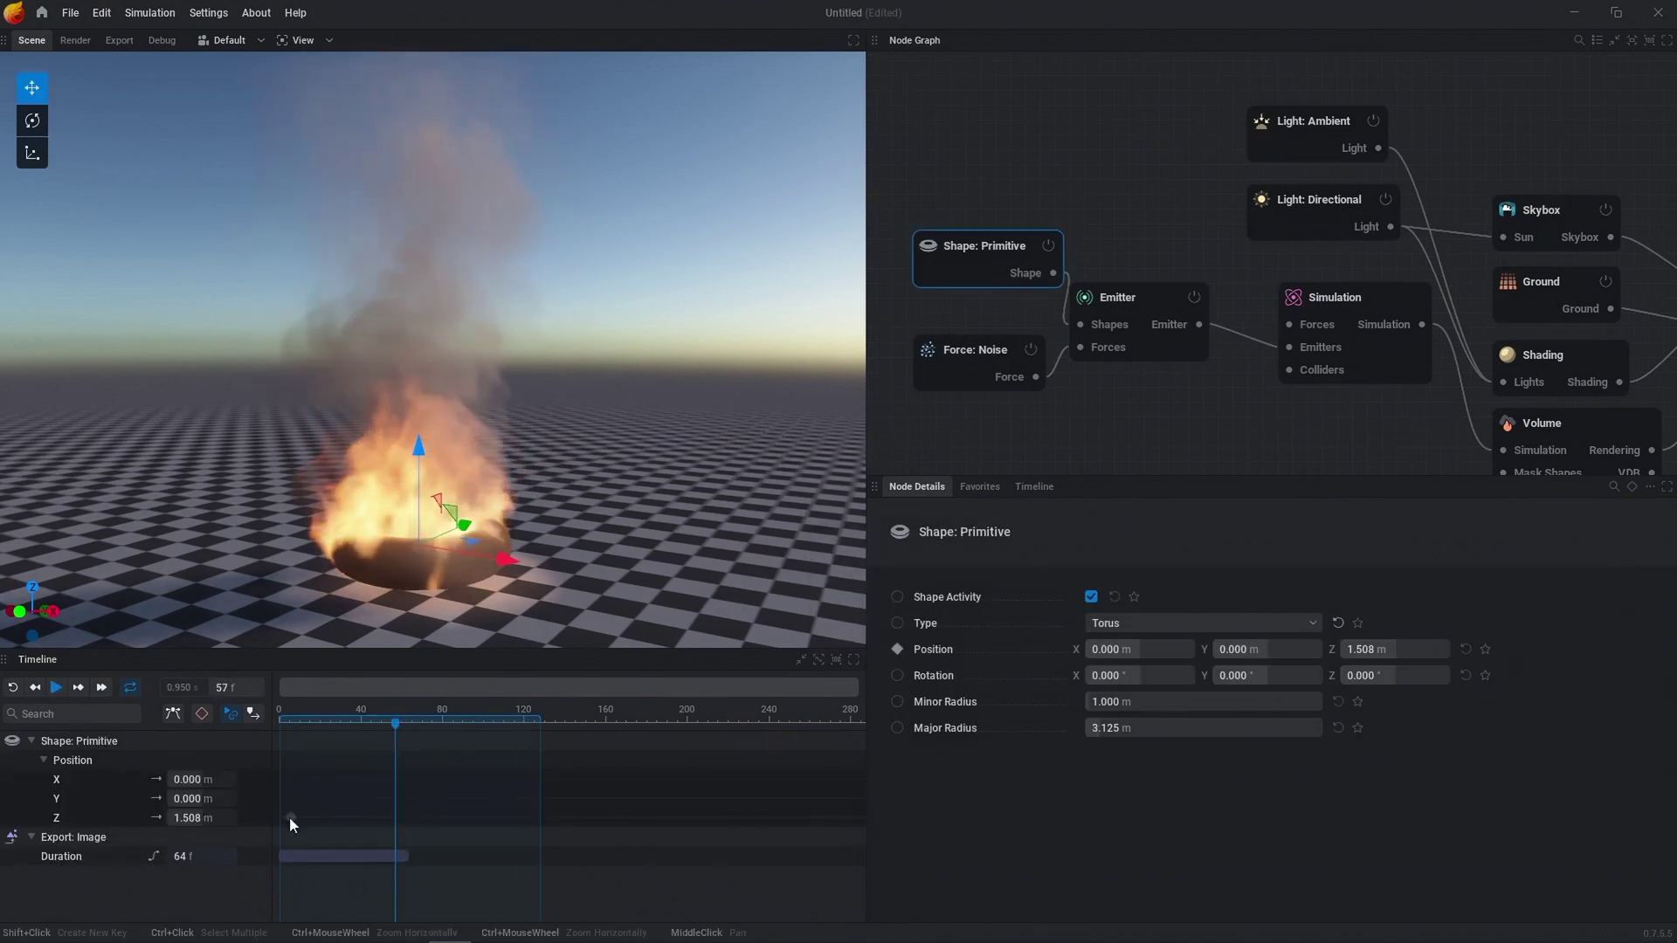
# Keyframe the torus's Z position near the timeline's start and at frame 108, raising it to 12.508 m, and play the animation
pyautogui.keyDown('shift'); pyautogui.click(288, 816); pyautogui.keyUp('shift')
pyautogui.keyDown('shift'); pyautogui.click(500, 818); pyautogui.keyUp('shift')
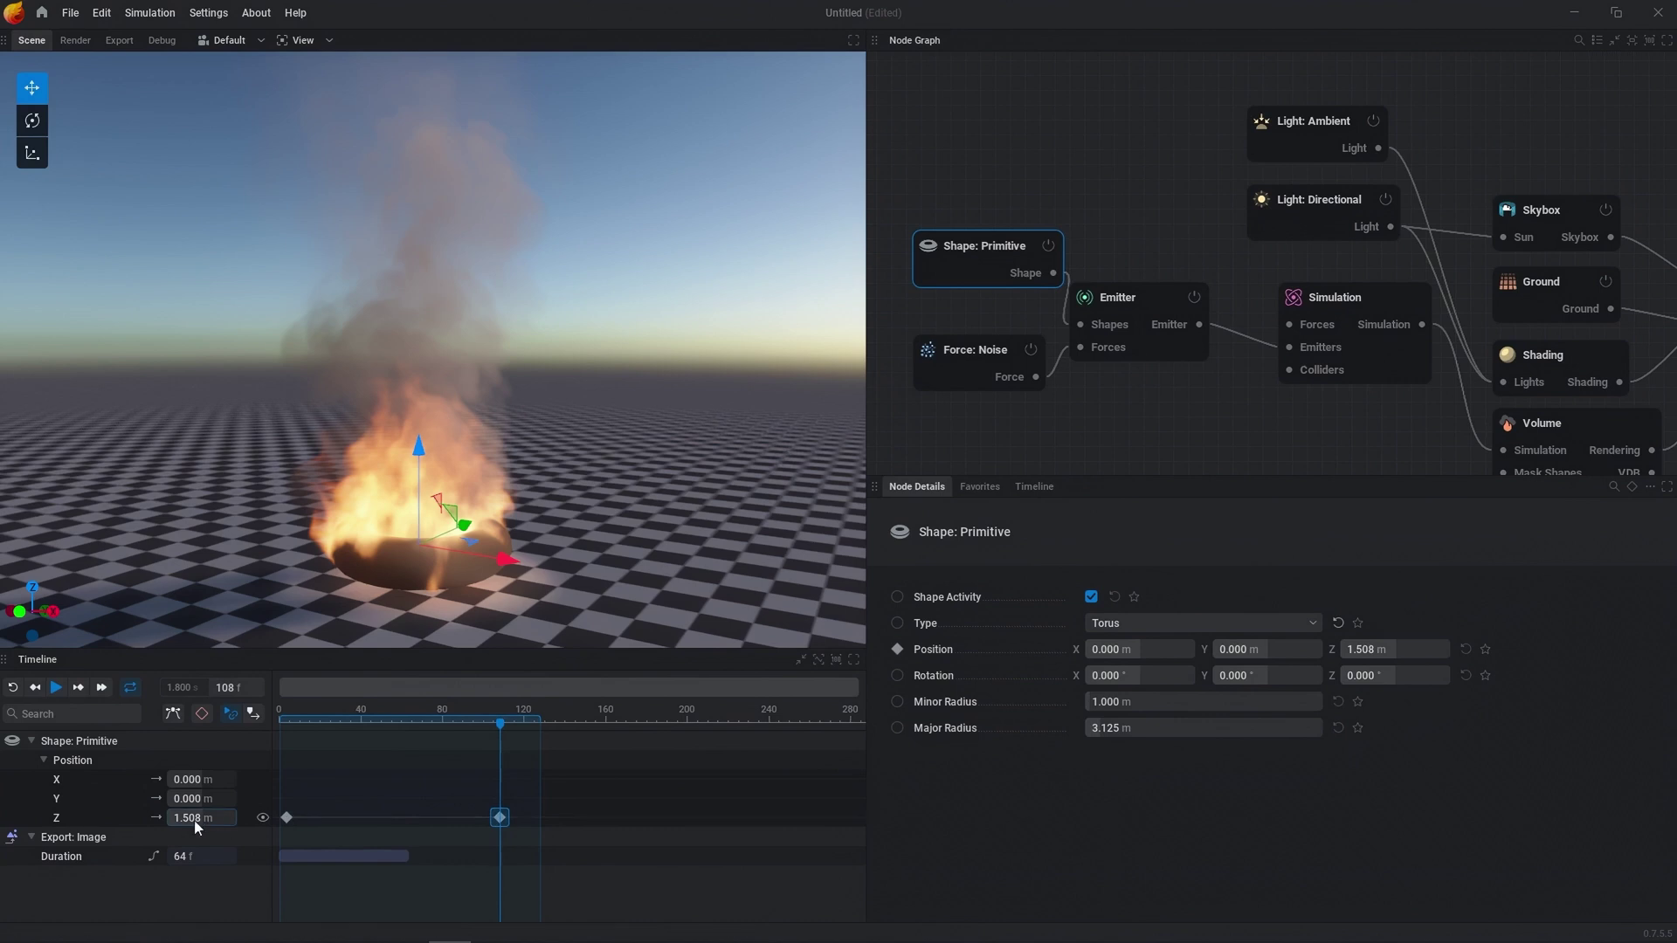
pyautogui.press('space')
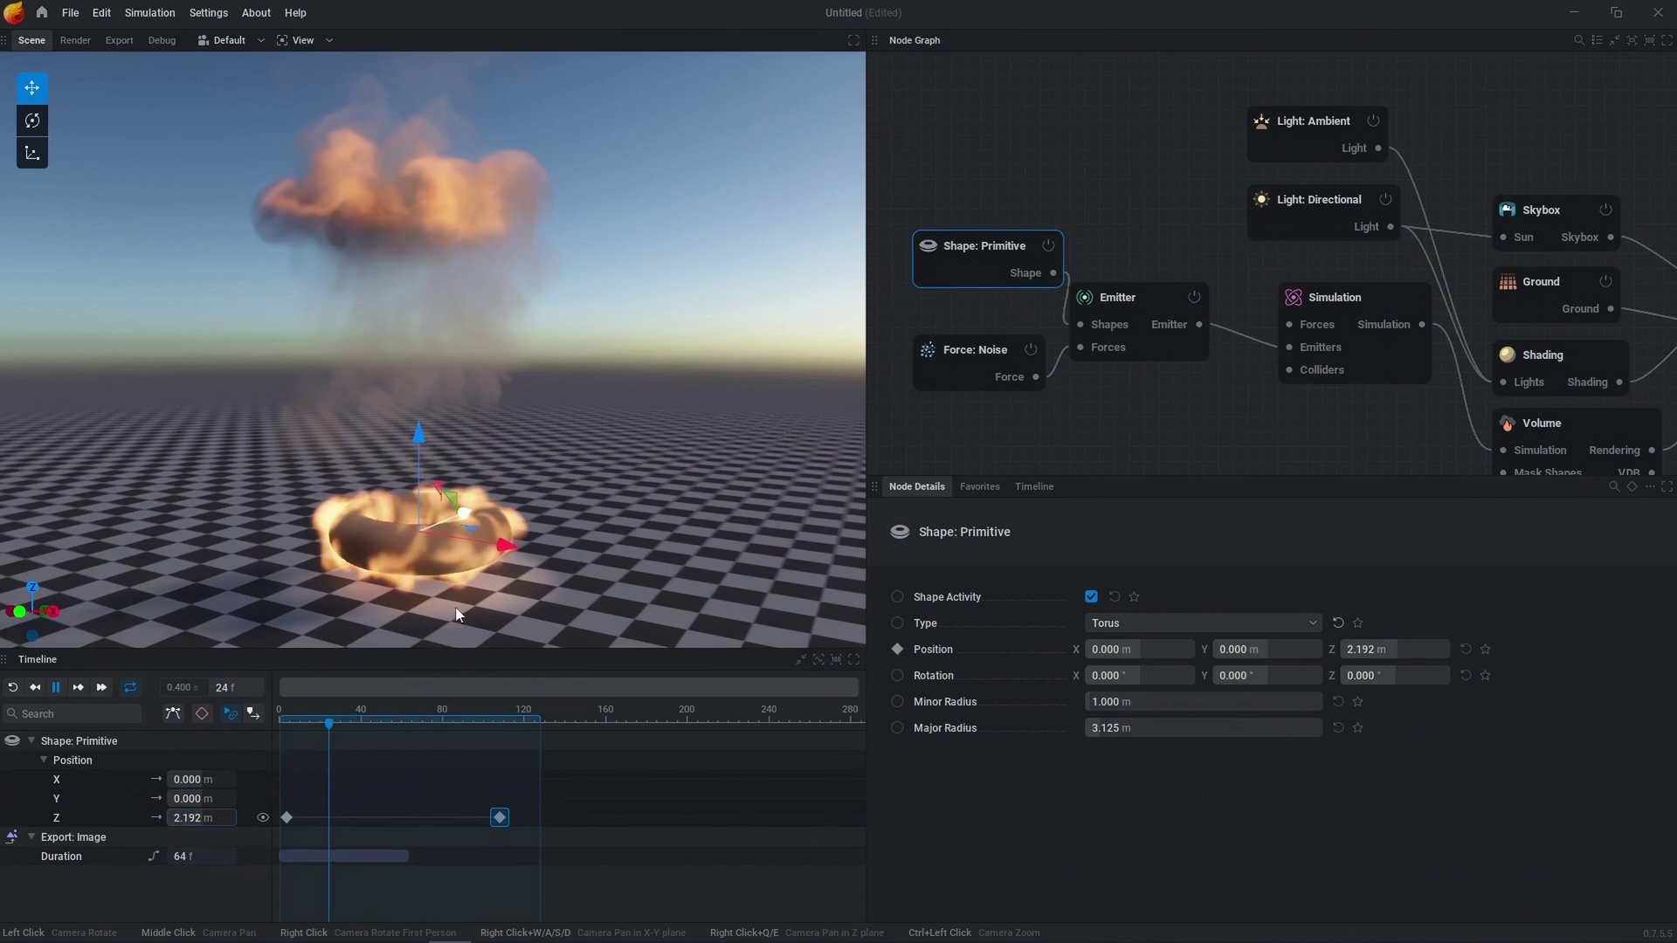
pyautogui.press('space')
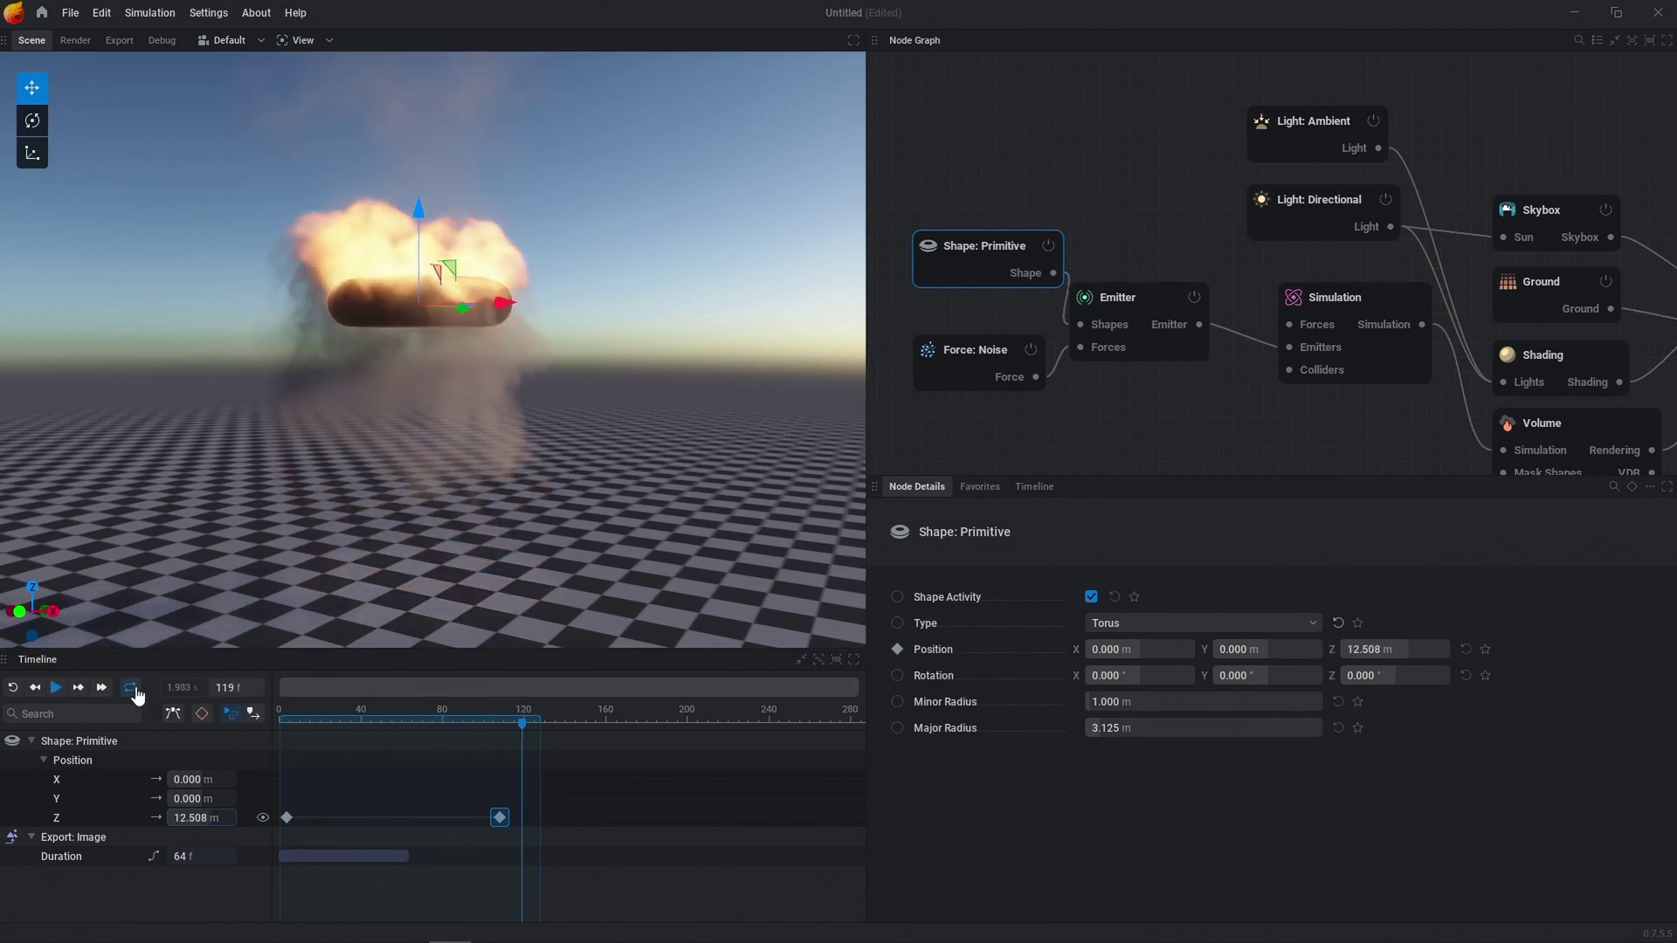
# Remove the timeline override from the torus's Position, reset the position to its default and resume the simulation
pyautogui.click(899, 653)
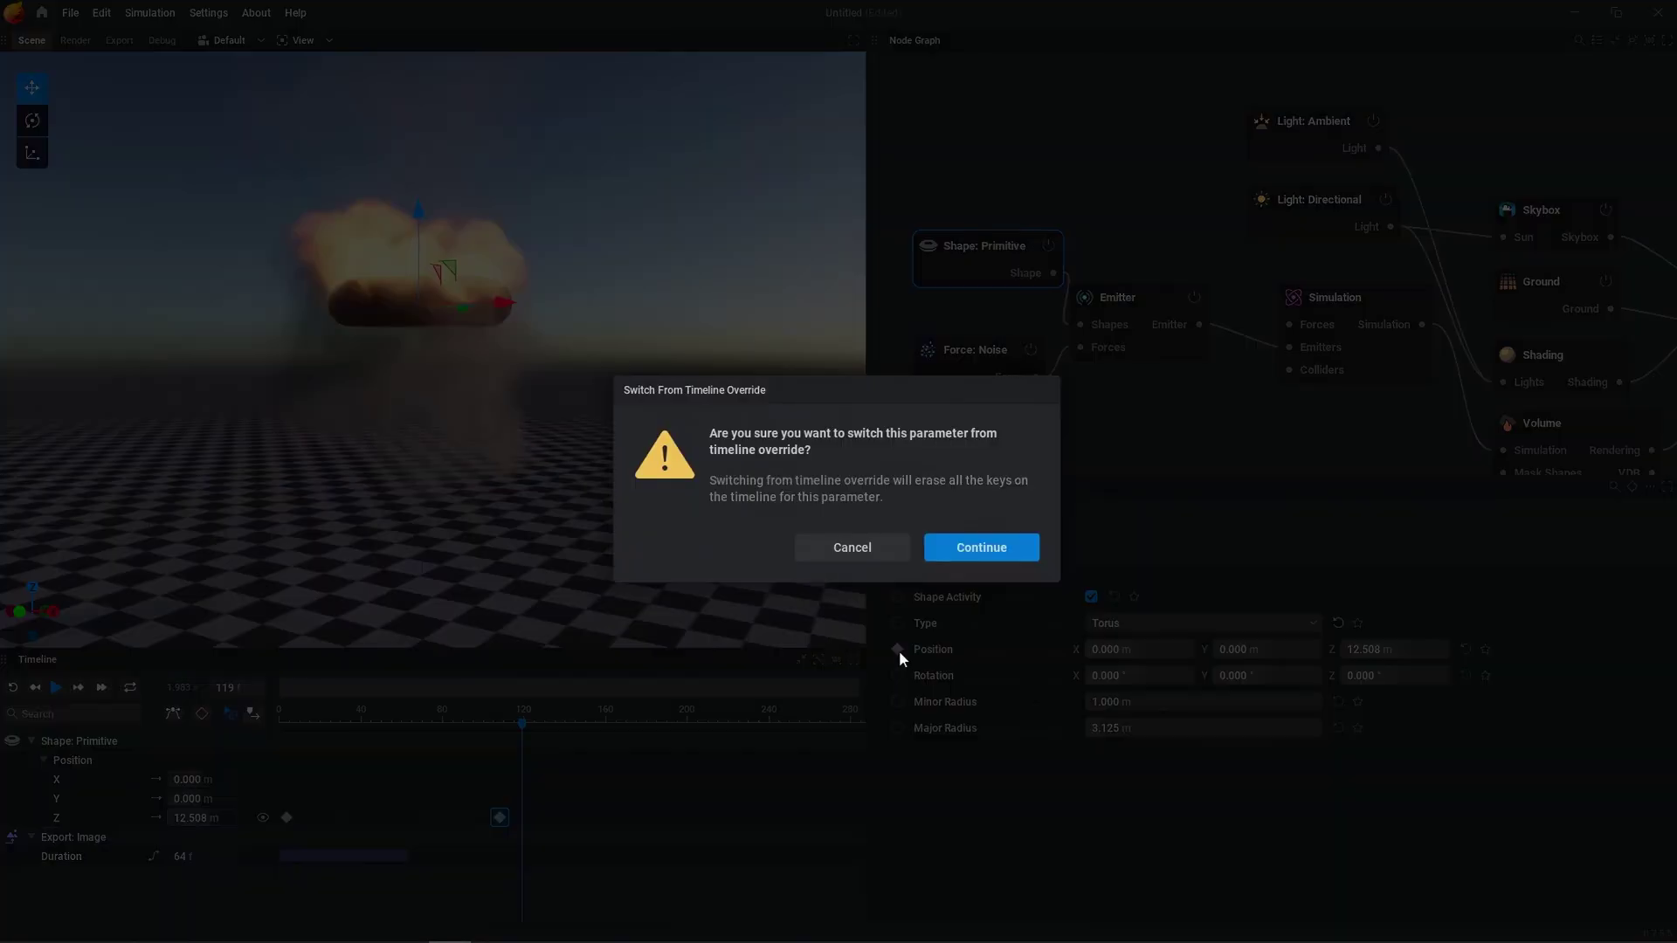
pyautogui.press('Return')
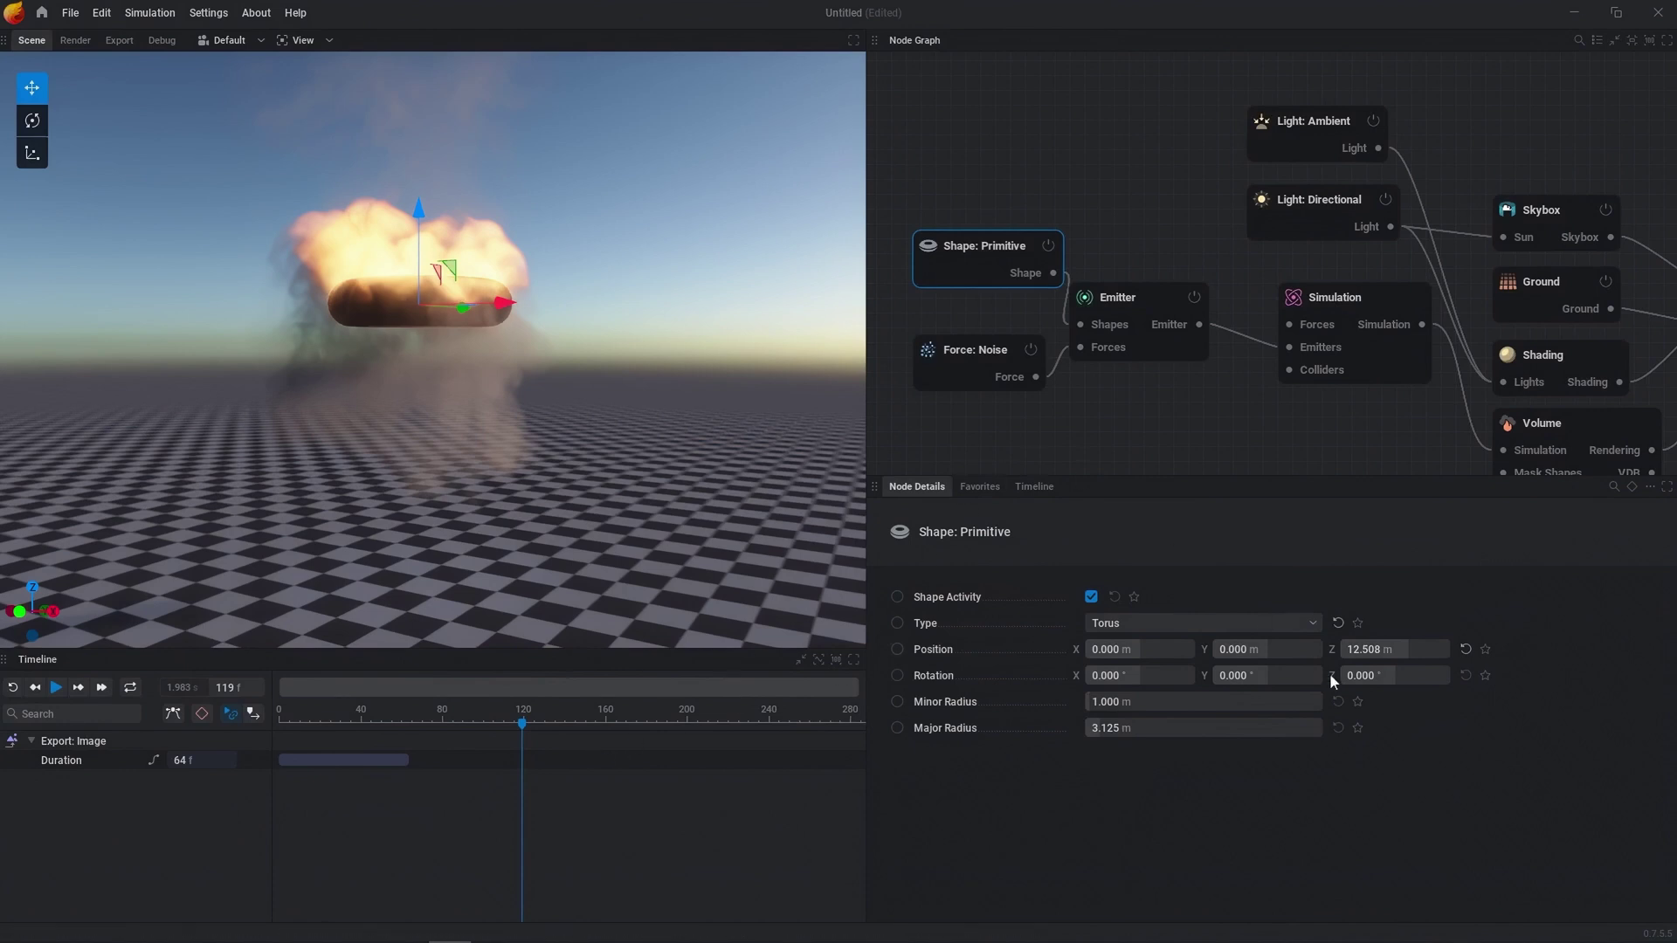
pyautogui.click(1467, 650)
pyautogui.click(1135, 234)
pyautogui.press('space')
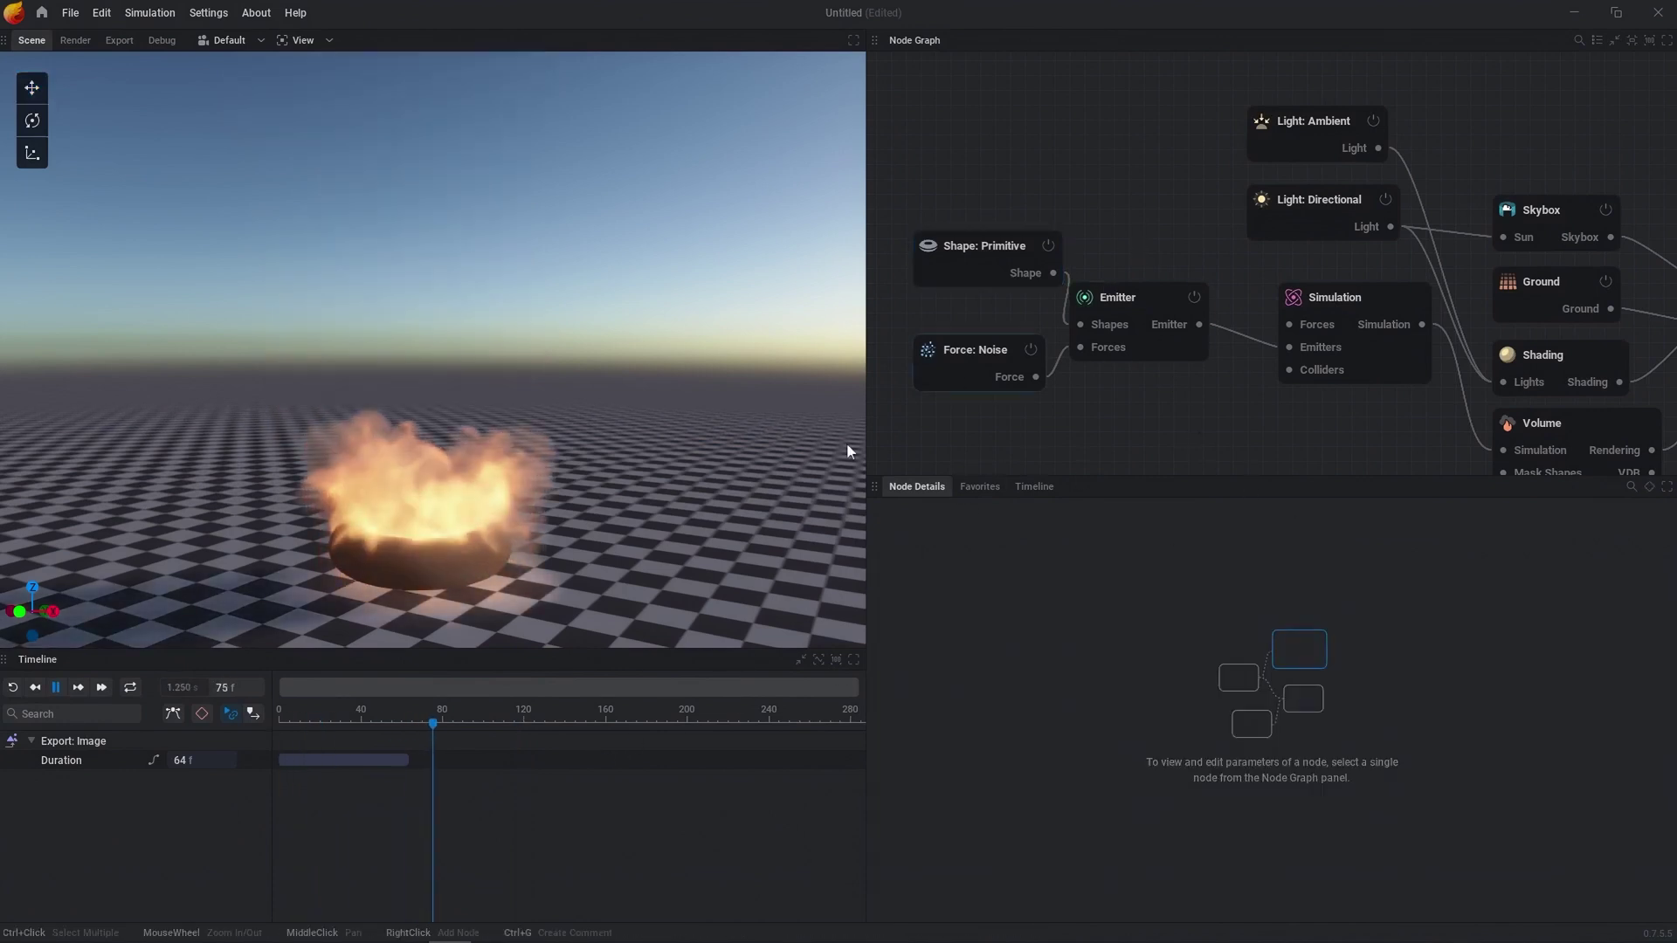
# Set the Simulation node's looping mode to Repeat Simulation with a repeat frame of 300
pyautogui.click(1358, 302)
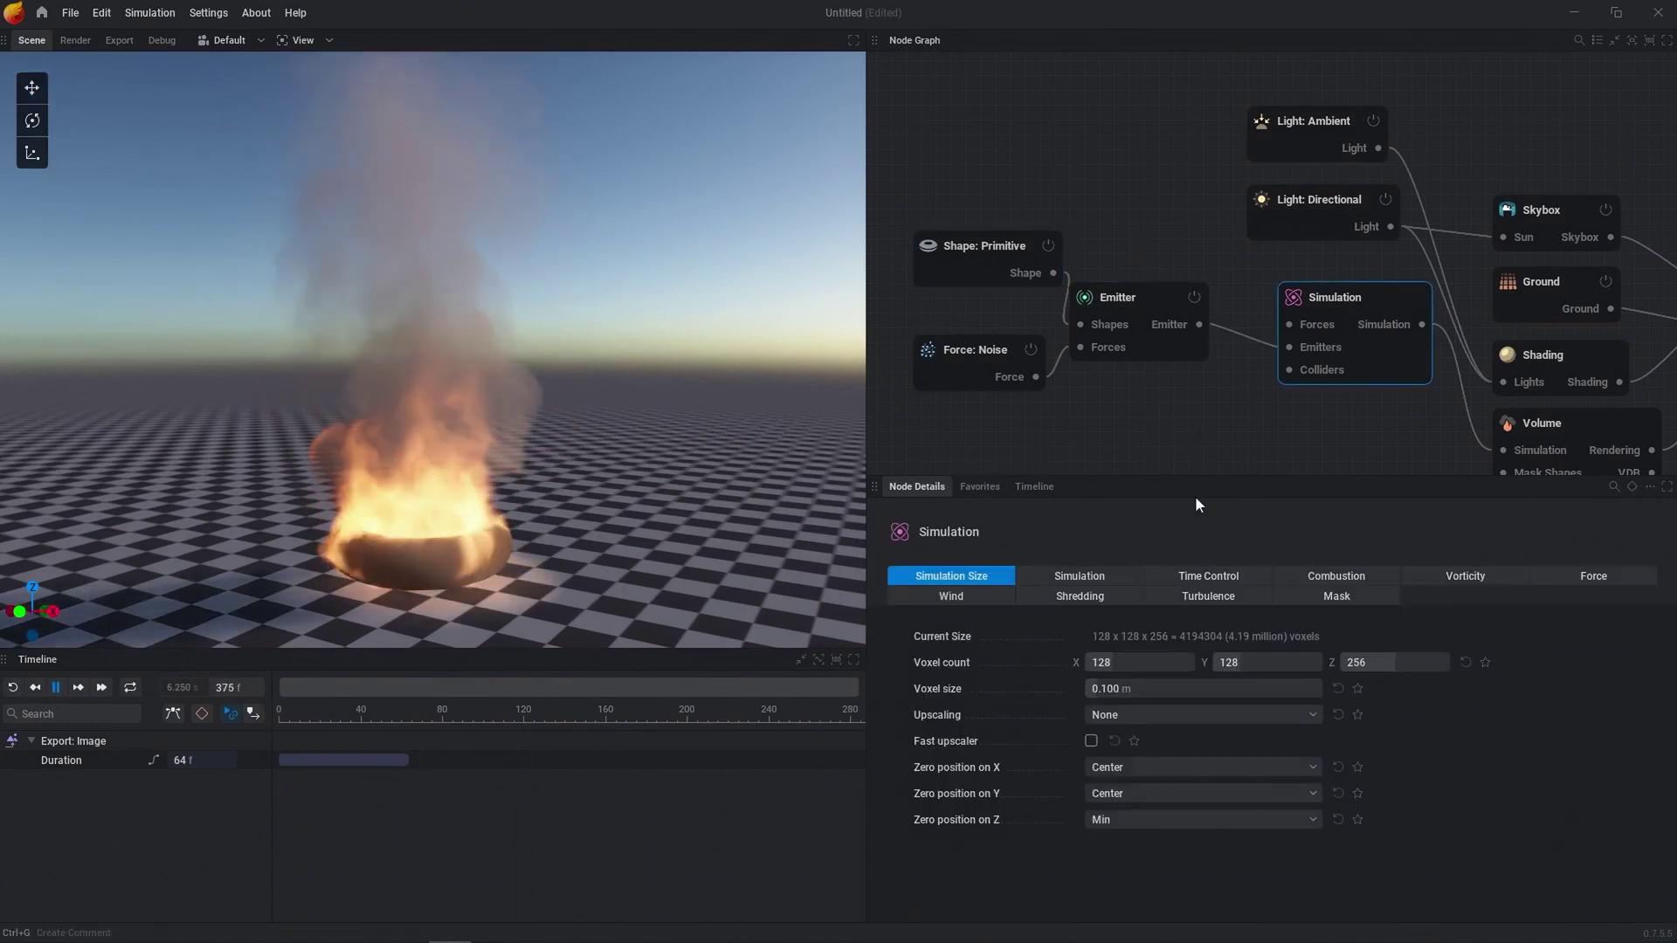
pyautogui.click(1219, 579)
pyautogui.click(1153, 636)
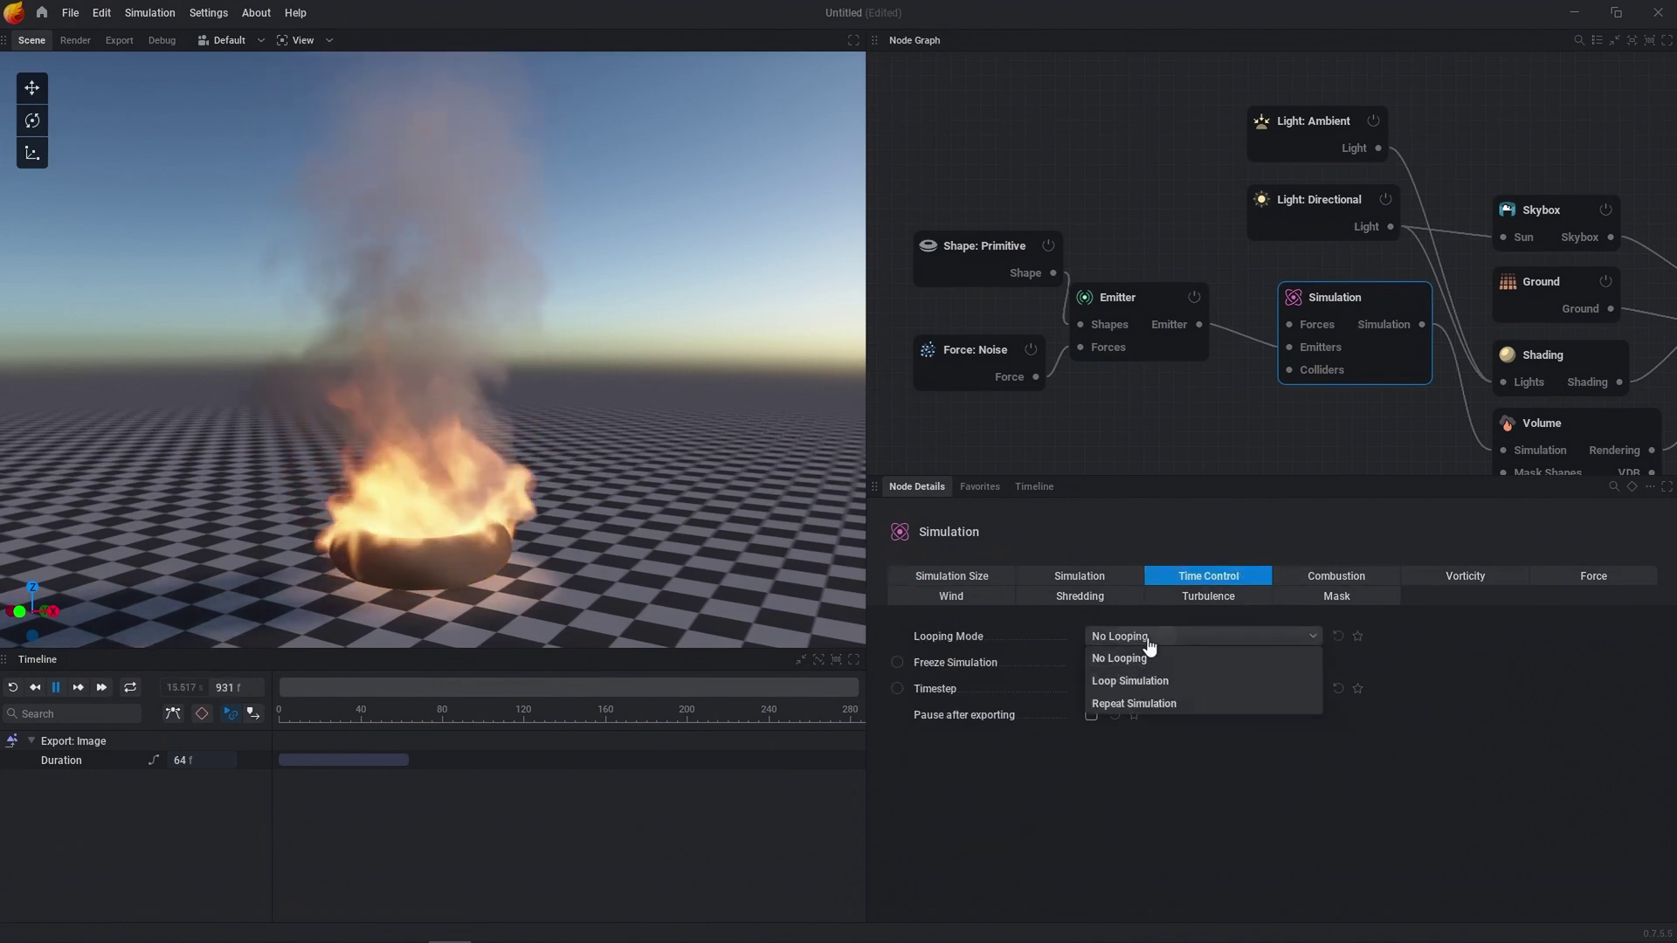
pyautogui.click(1144, 705)
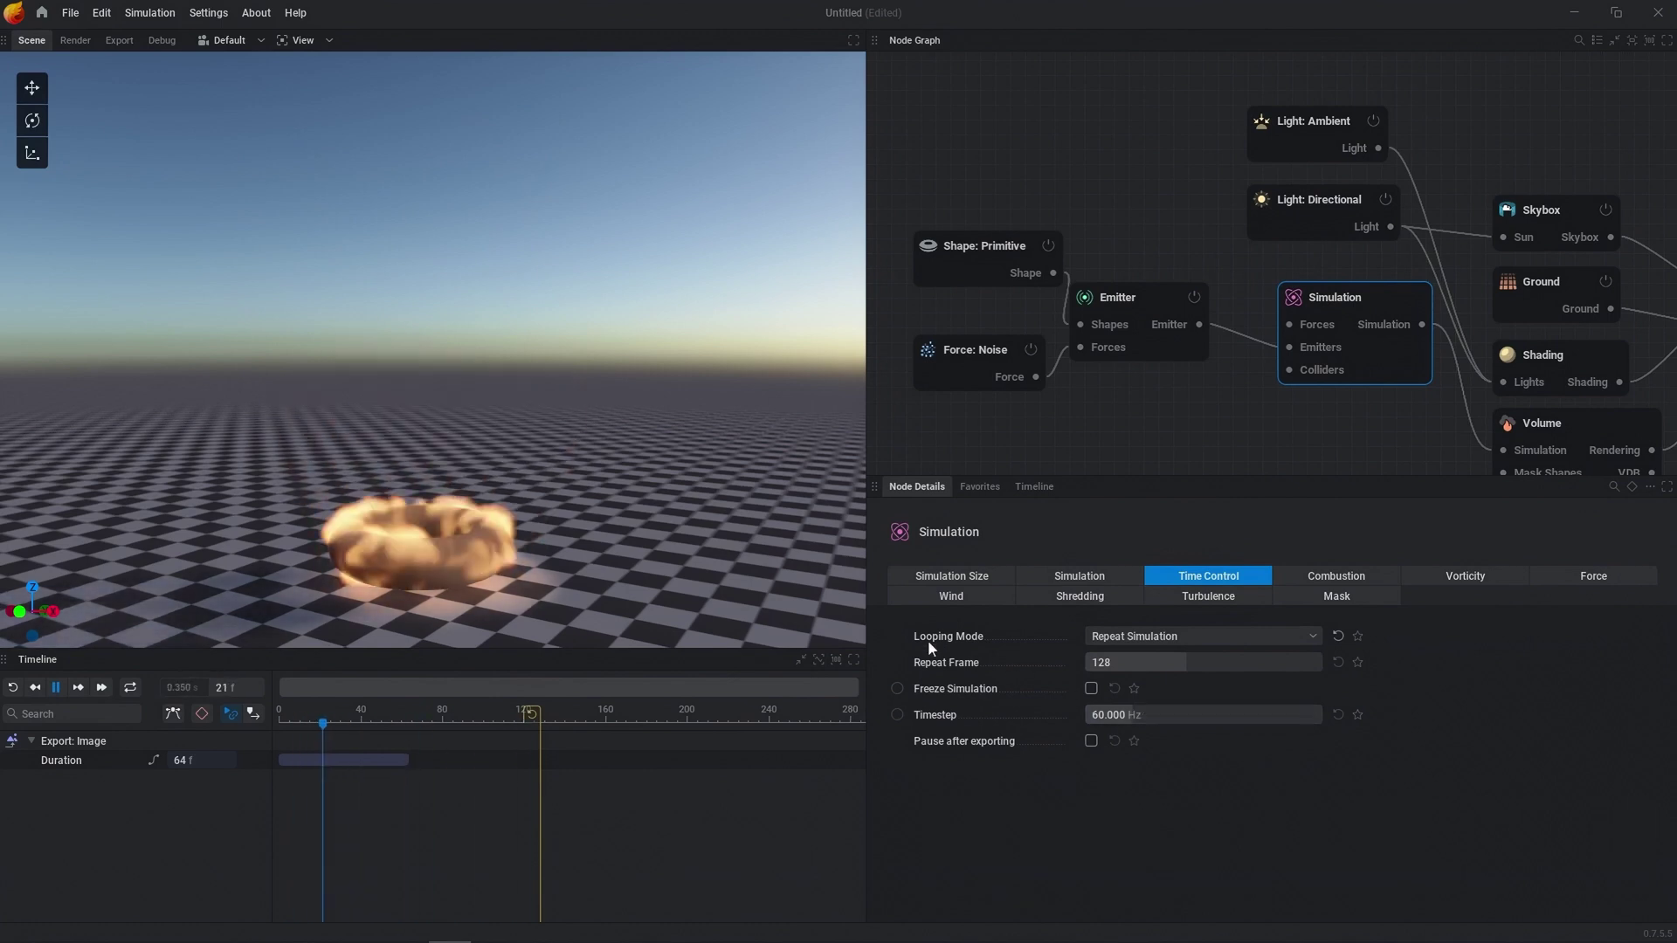
pyautogui.moveTo(1133, 657); pyautogui.dragTo(1240, 656)
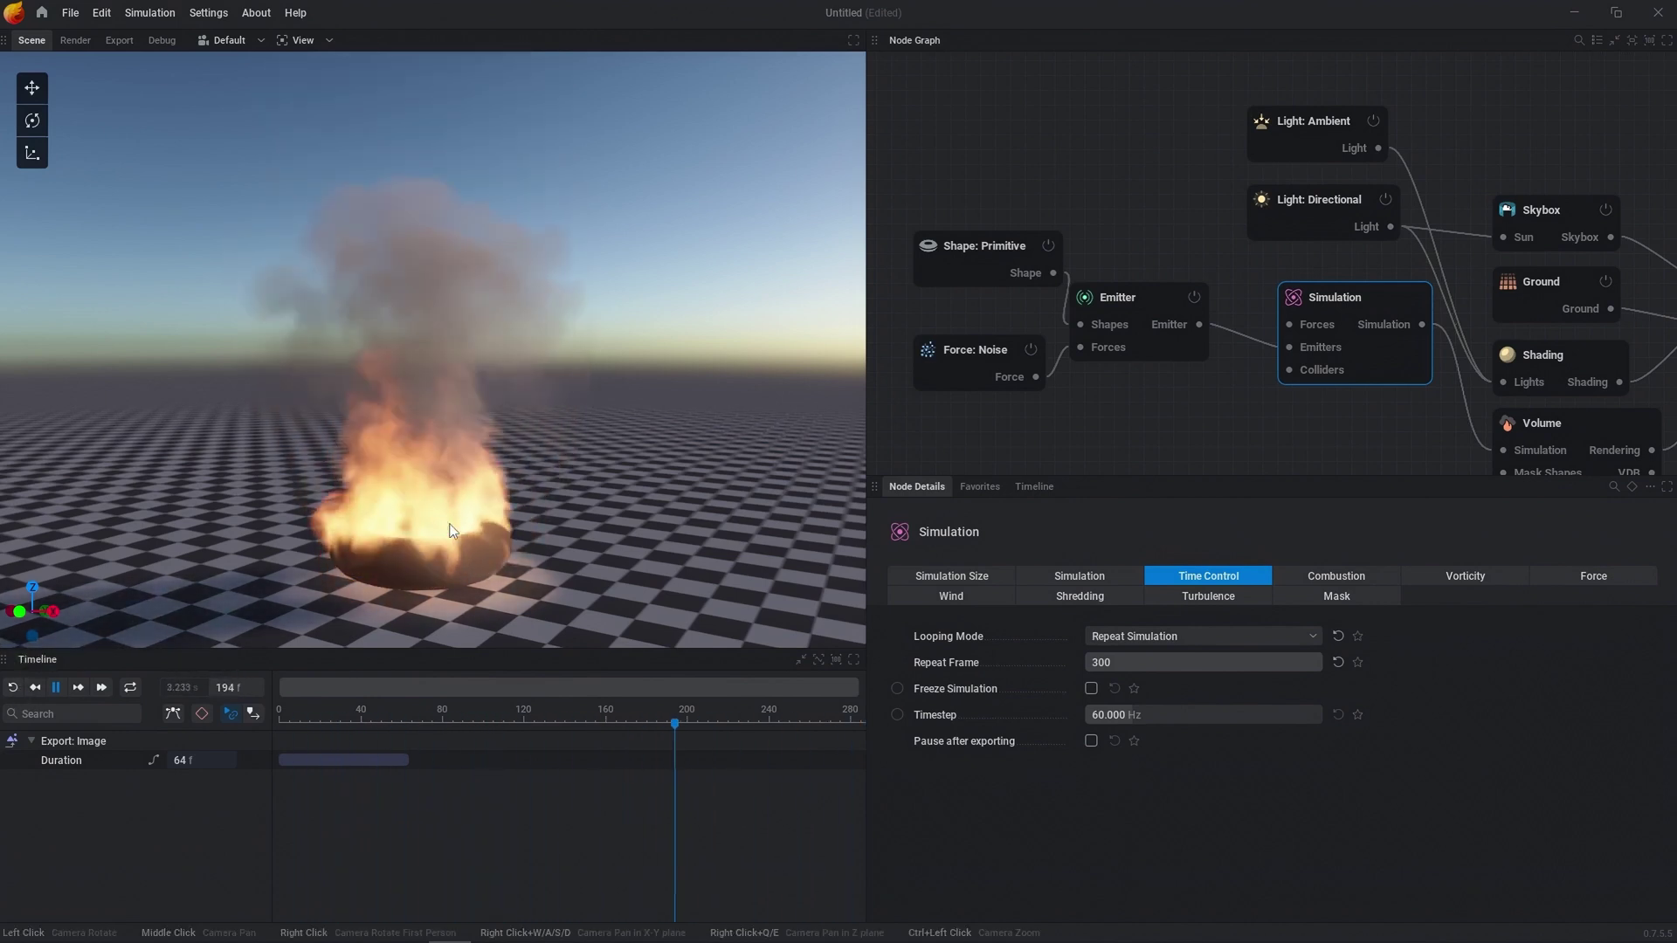
# Switch the Simulation node's looping mode to Loop Simulation and pause the playback
pyautogui.click(1183, 636)
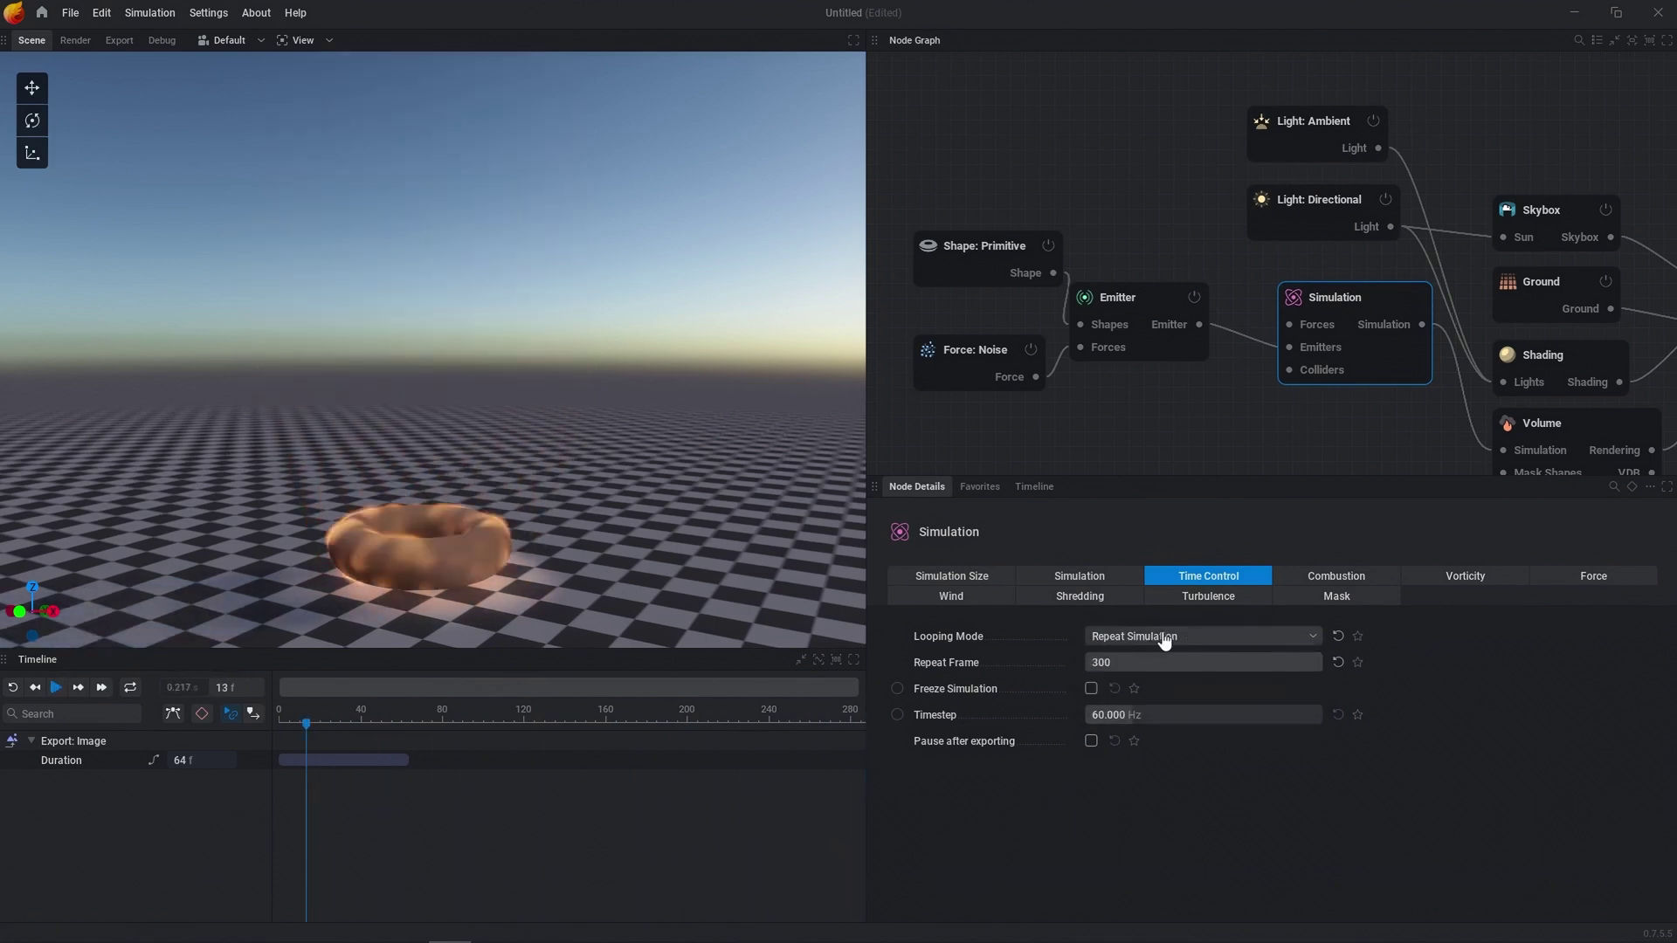
pyautogui.click(1159, 635)
pyautogui.click(1160, 681)
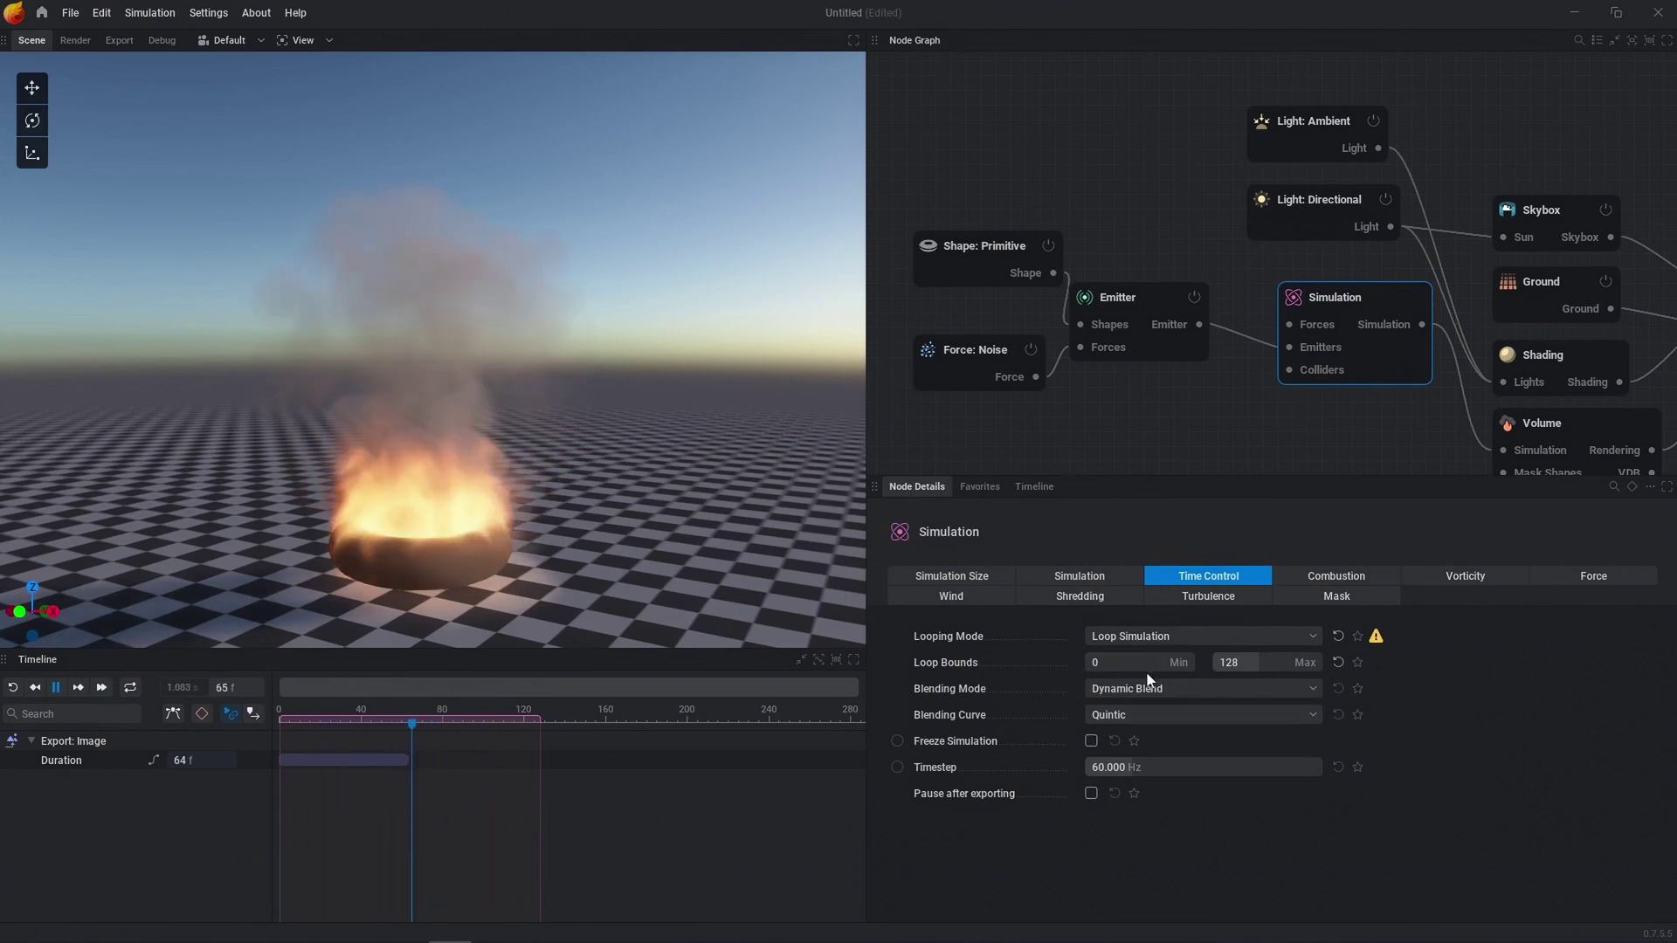
pyautogui.press('space')
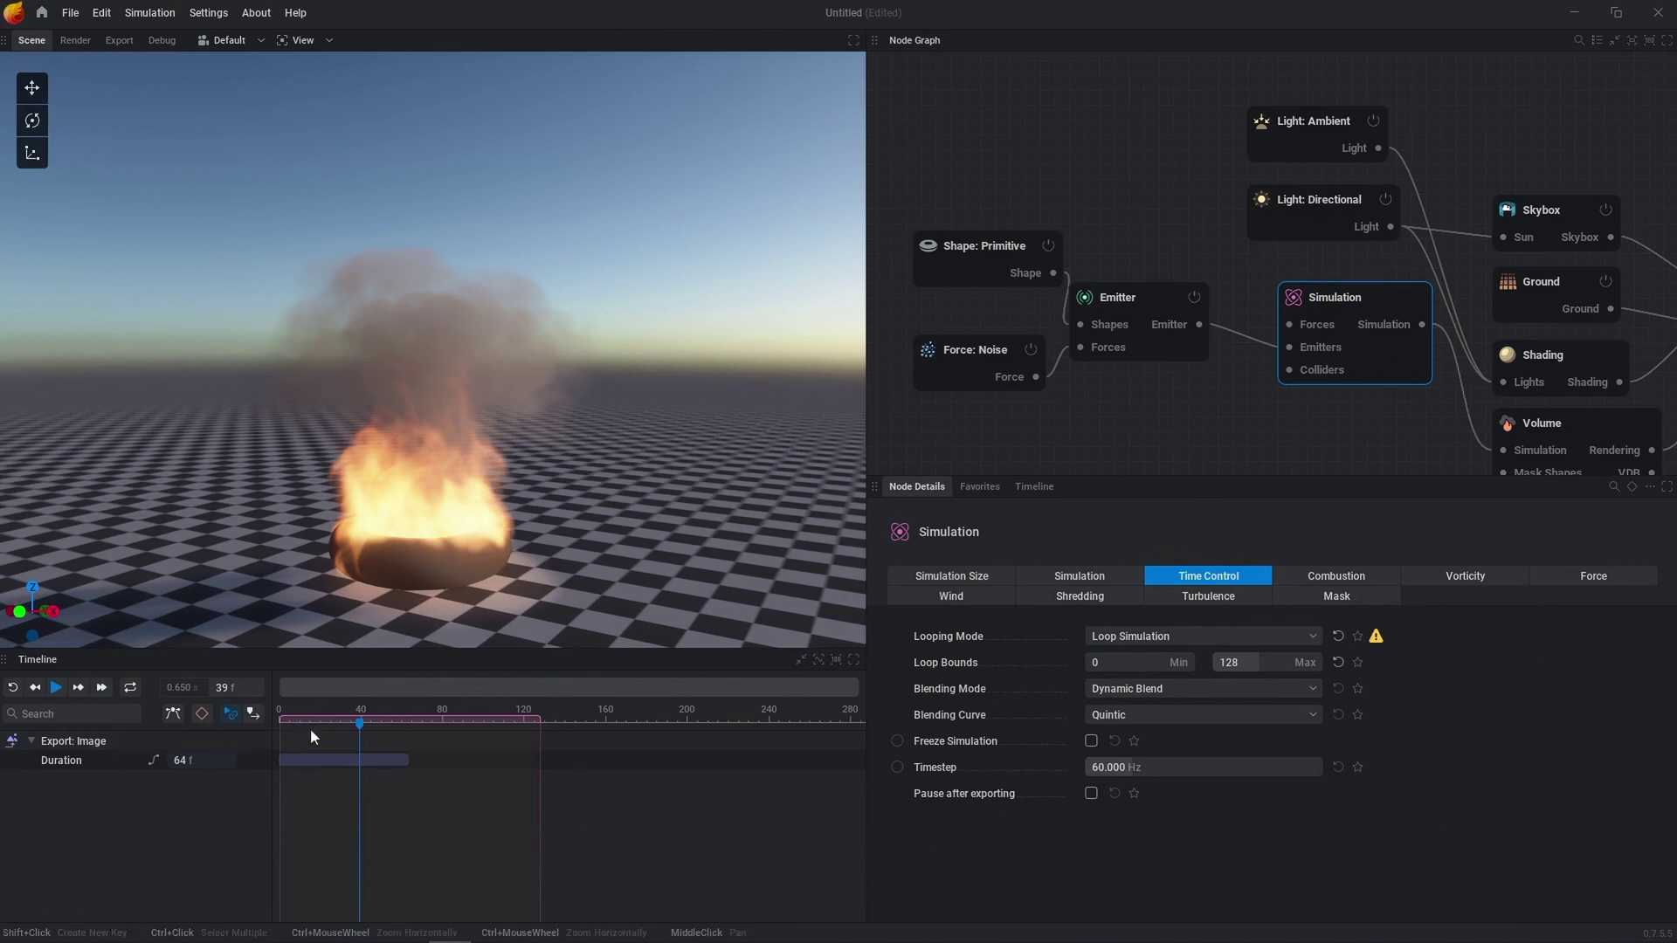
pyautogui.click(1064, 580)
pyautogui.click(929, 578)
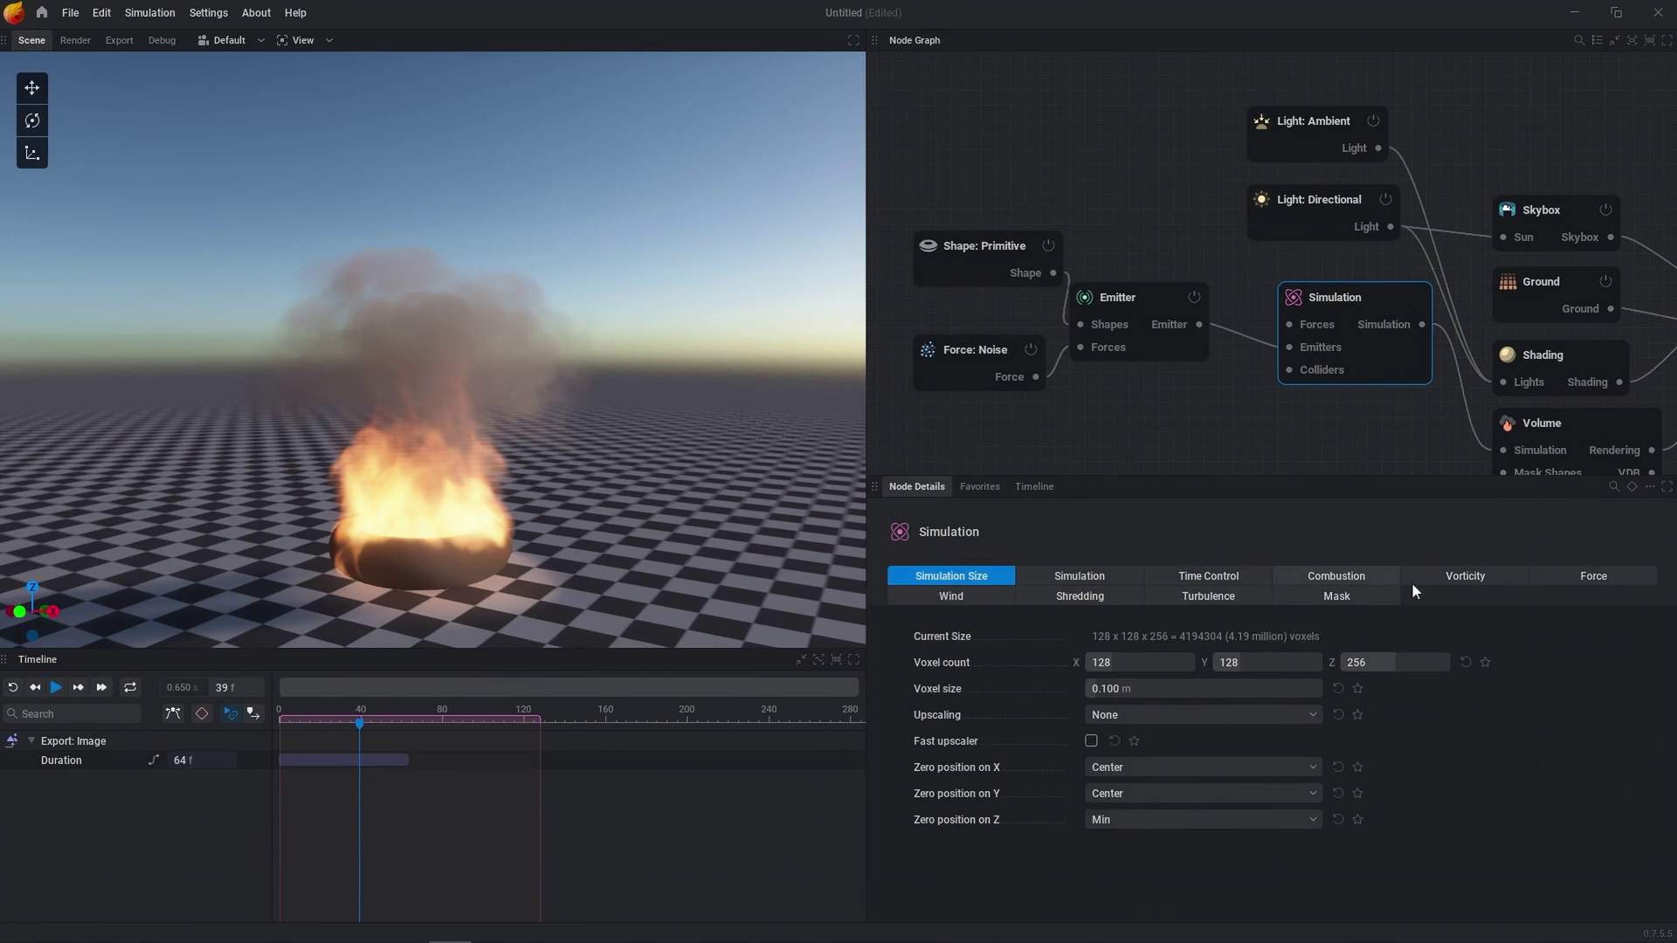
pyautogui.click(1593, 575)
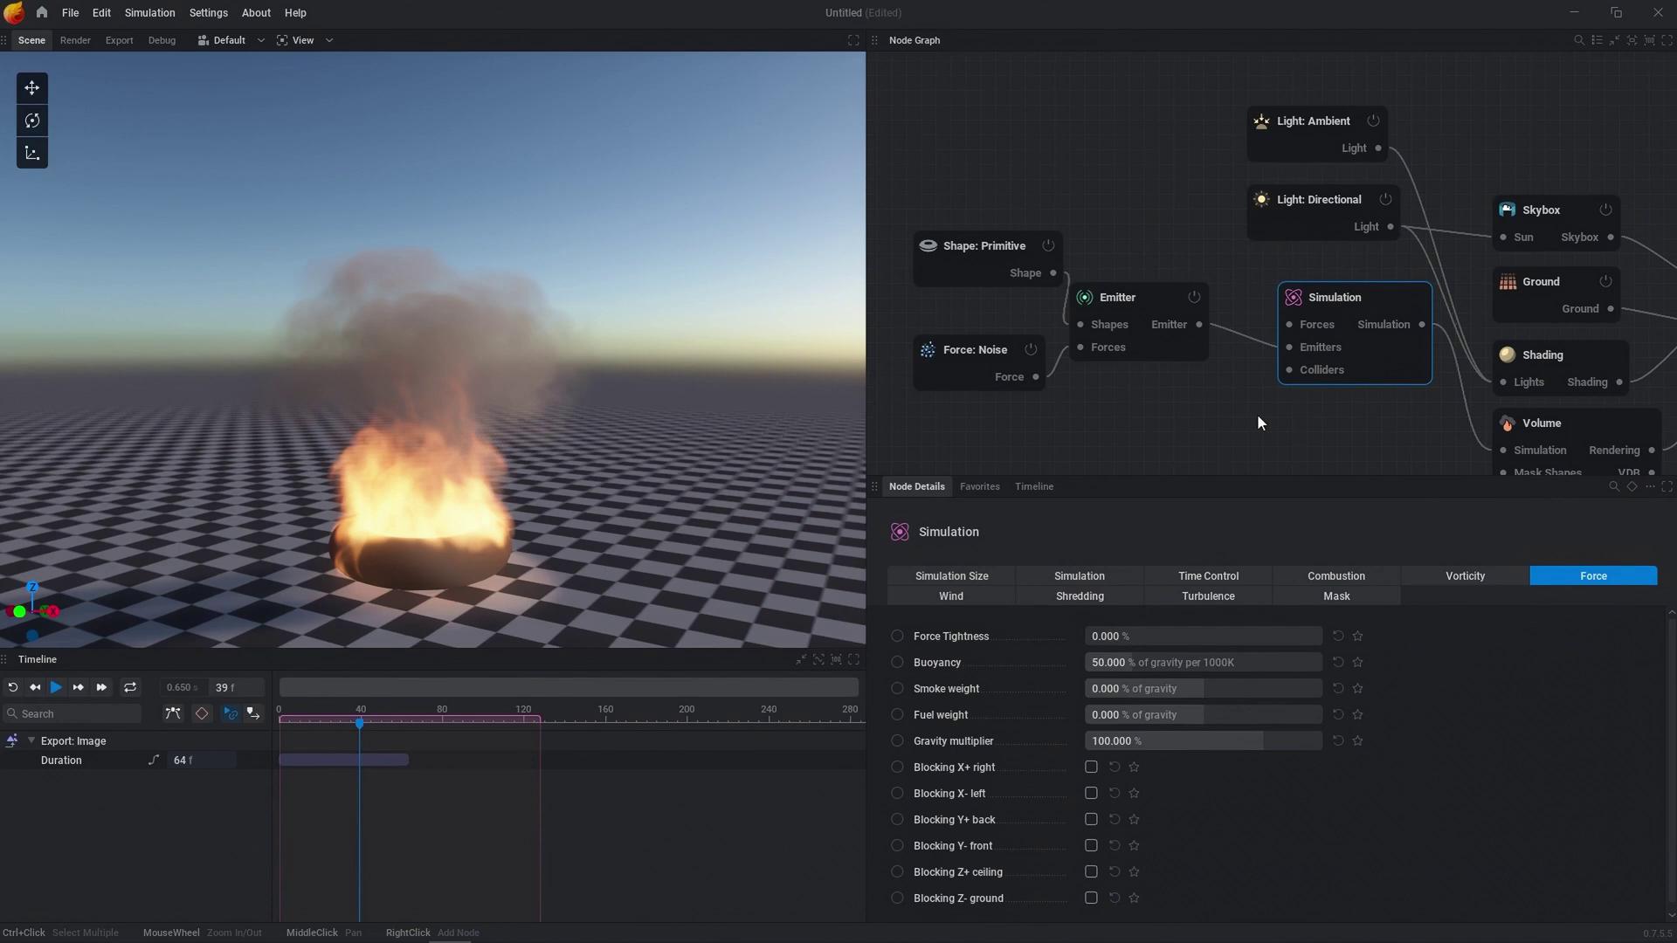
pyautogui.click(1092, 576)
# Set the simulation's loop bounds to a minimum of 20 and a maximum of 1024
pyautogui.click(1209, 576)
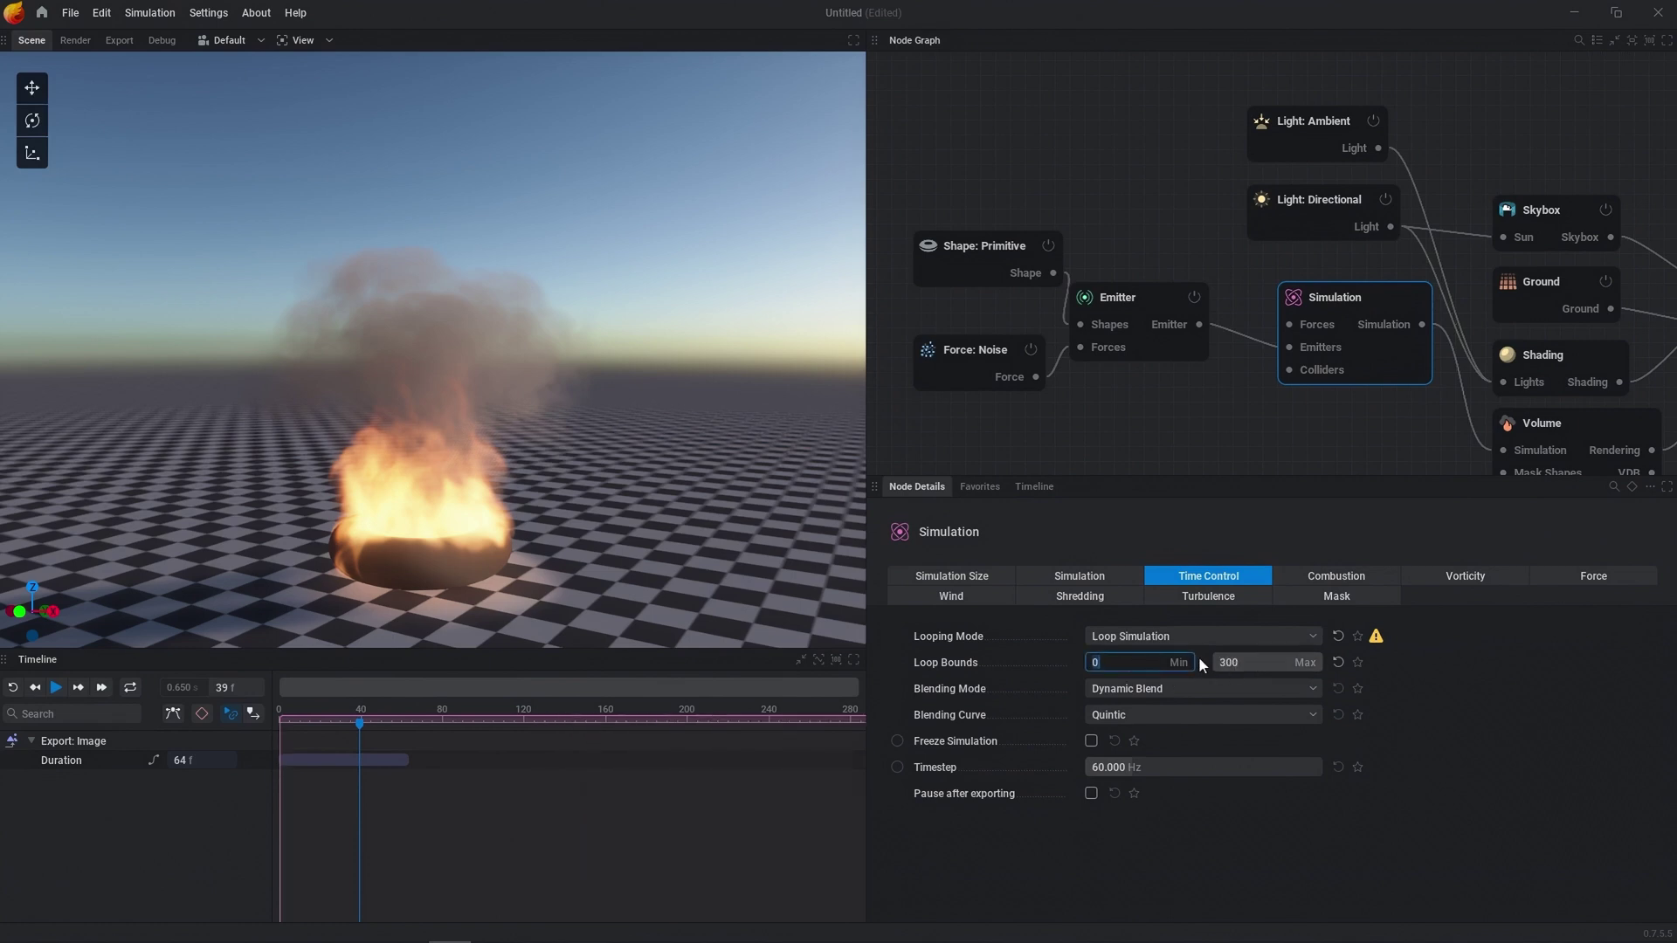
pyautogui.write('20')
pyautogui.press('Return')
pyautogui.click(1240, 662)
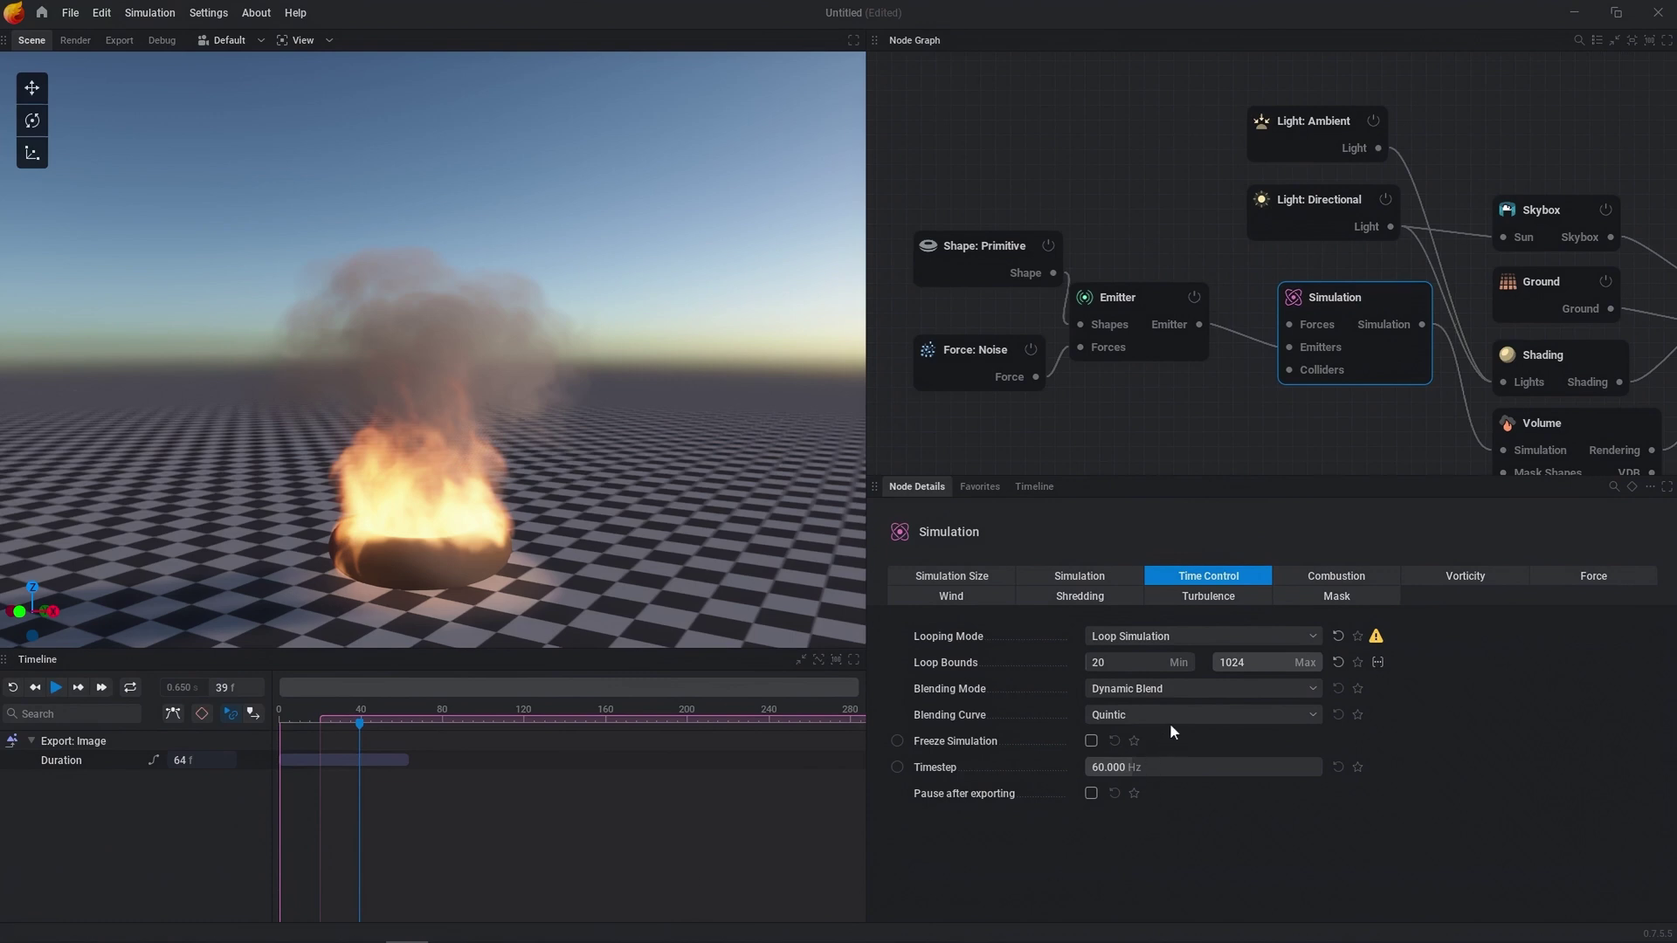
# Set the simulation's loop bounds to a minimum of 384 and a maximum of 639, and play the simulation
pyautogui.click(1123, 661)
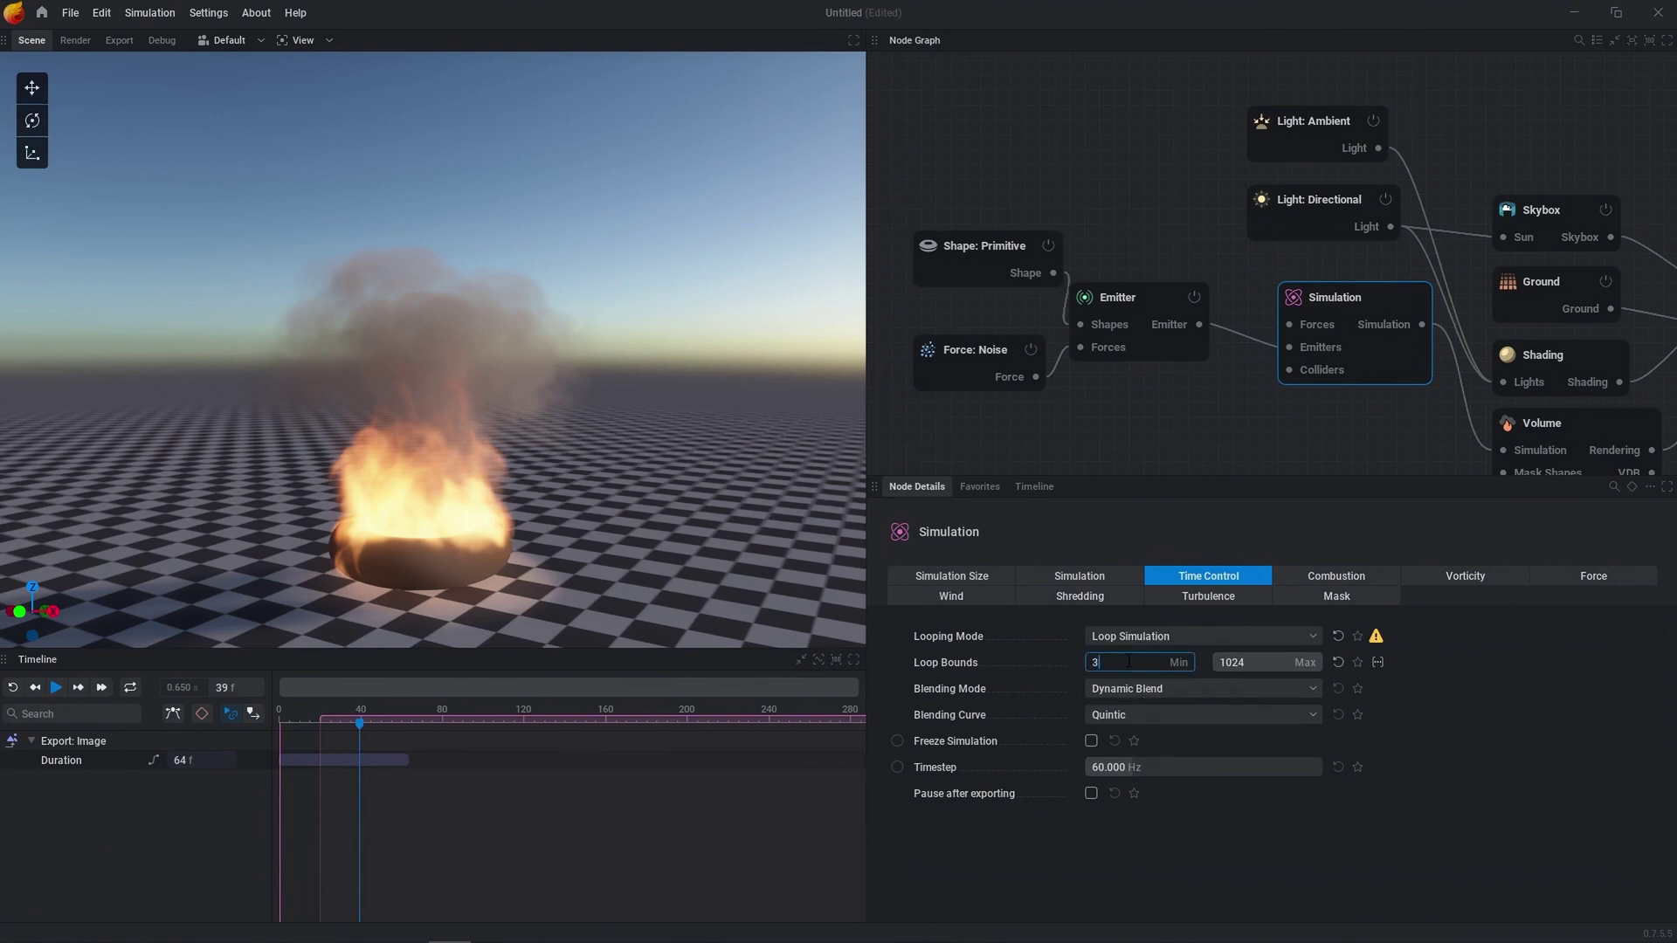
pyautogui.click(1280, 662)
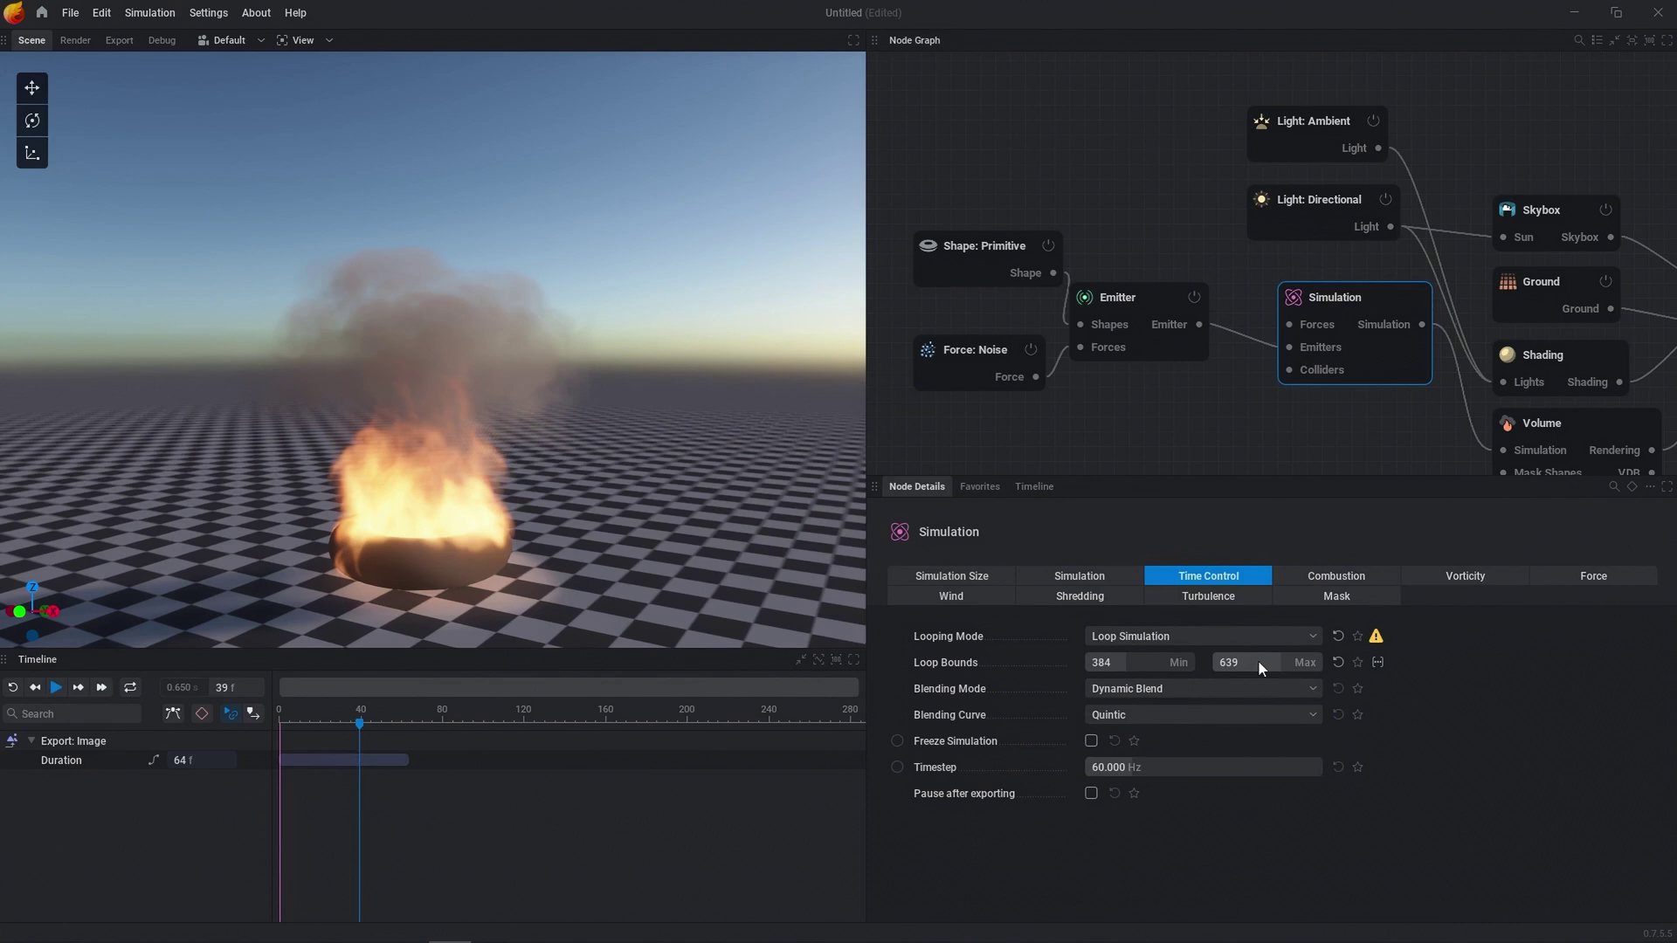
pyautogui.keyDown('ctrl'); pyautogui.scroll(-5, 594, 814); pyautogui.keyUp('ctrl')
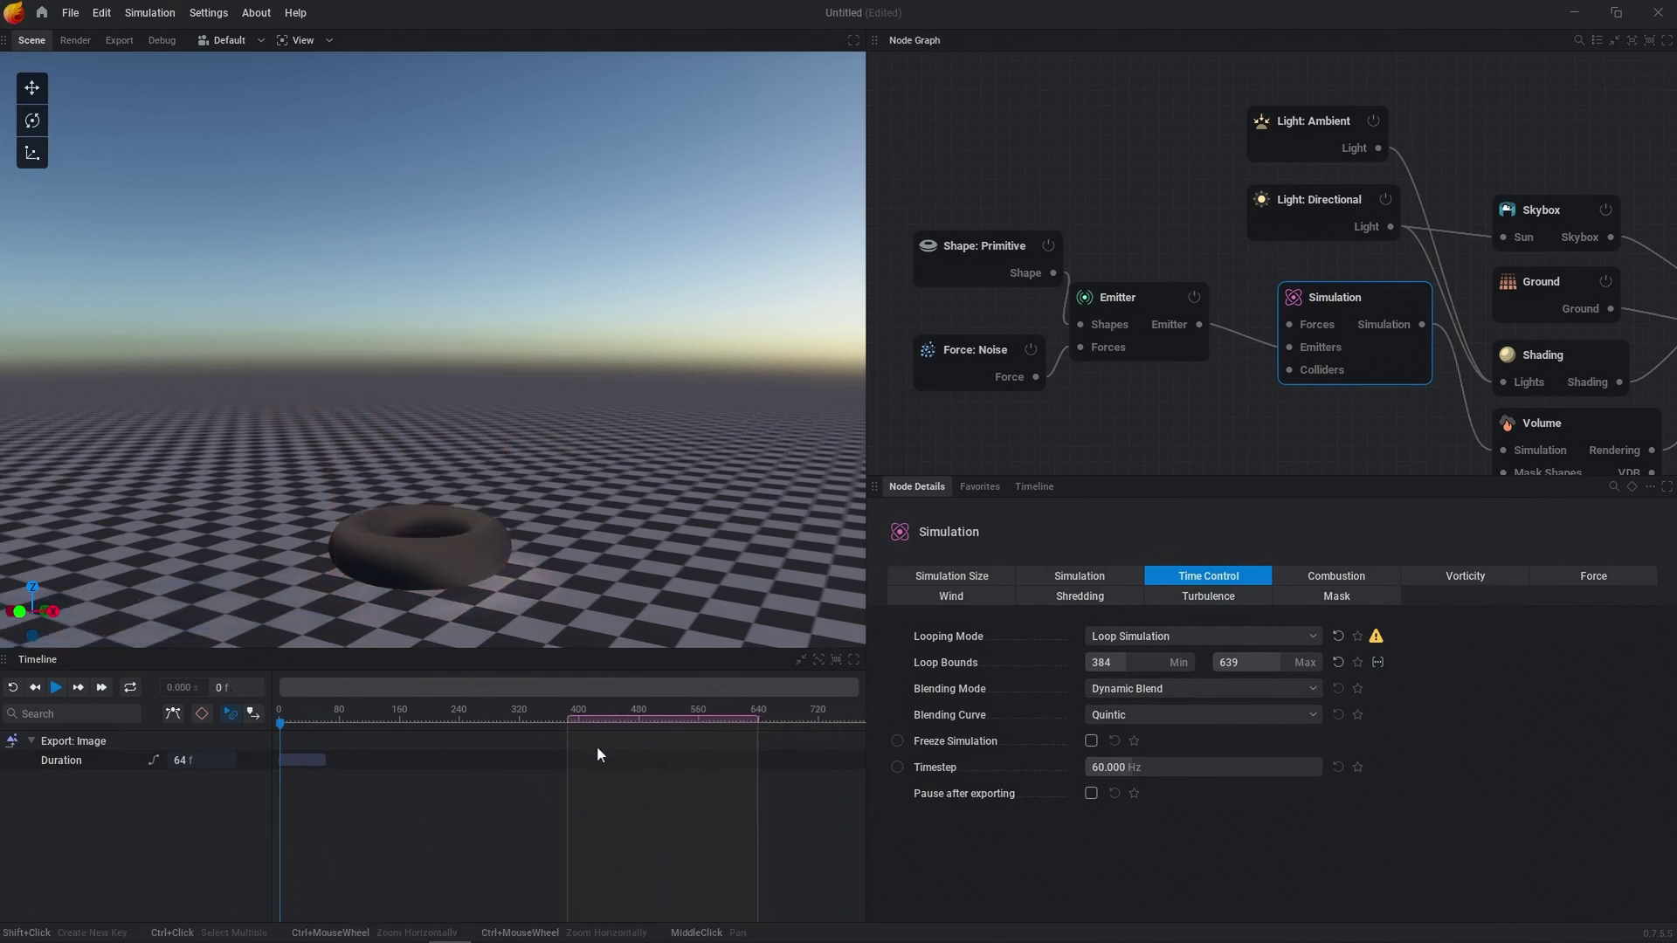
pyautogui.press('space')
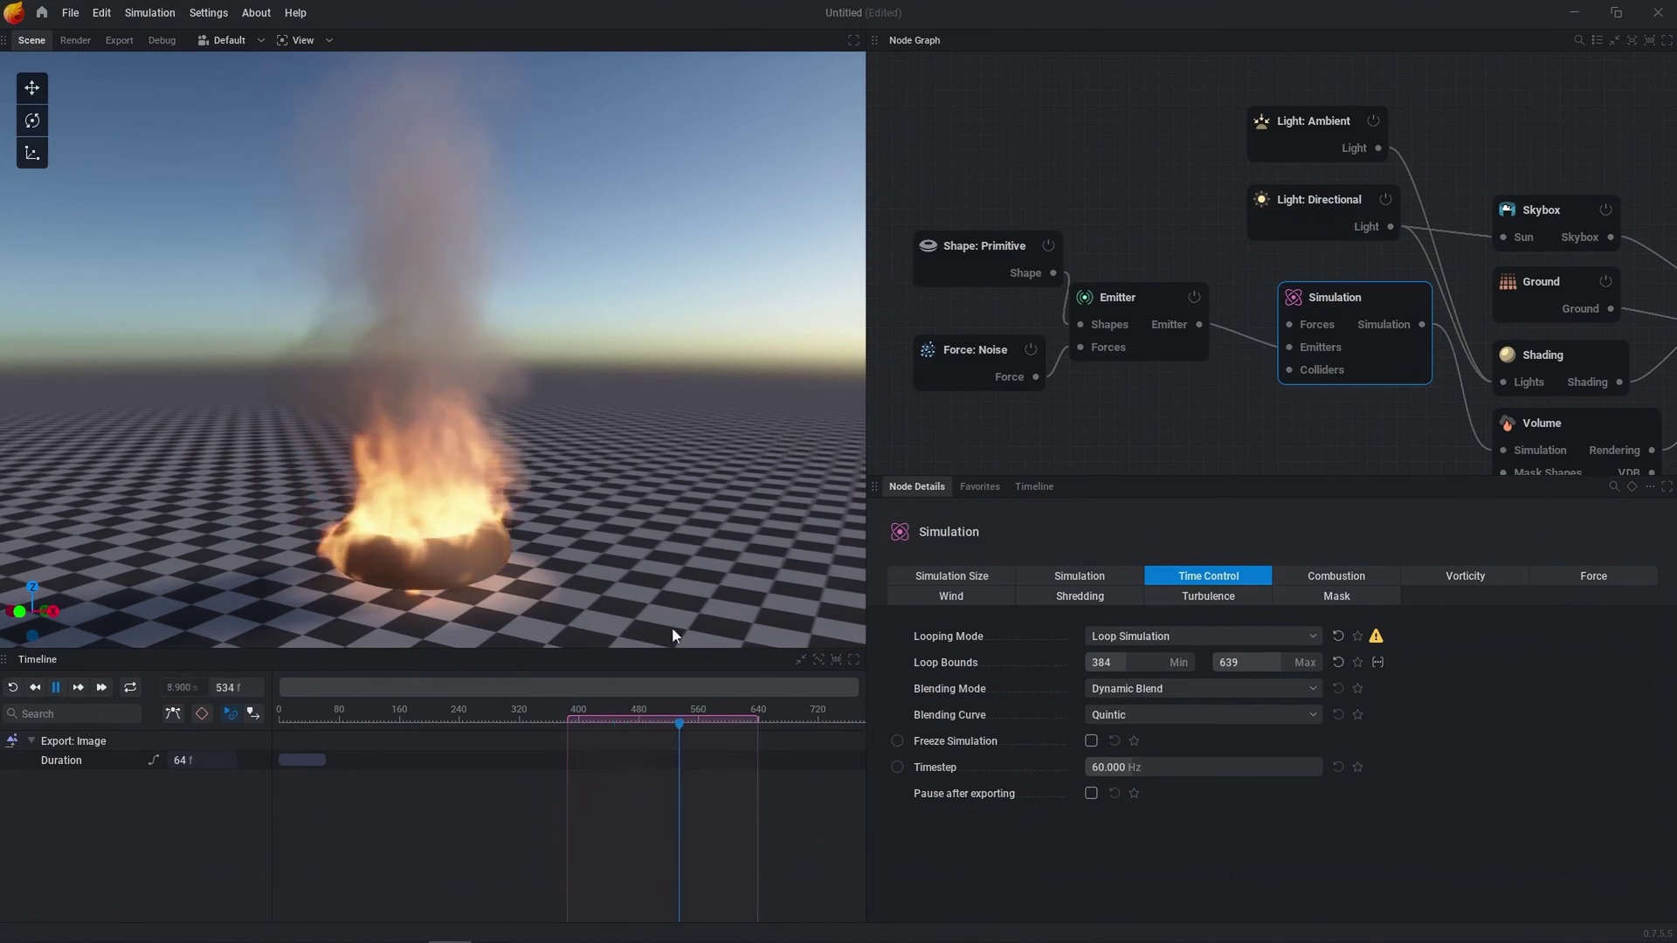
# Disable the Ground and Skybox nodes so the fire is rendered without a background
pyautogui.moveTo(673, 627); pyautogui.dragTo(550, 463)
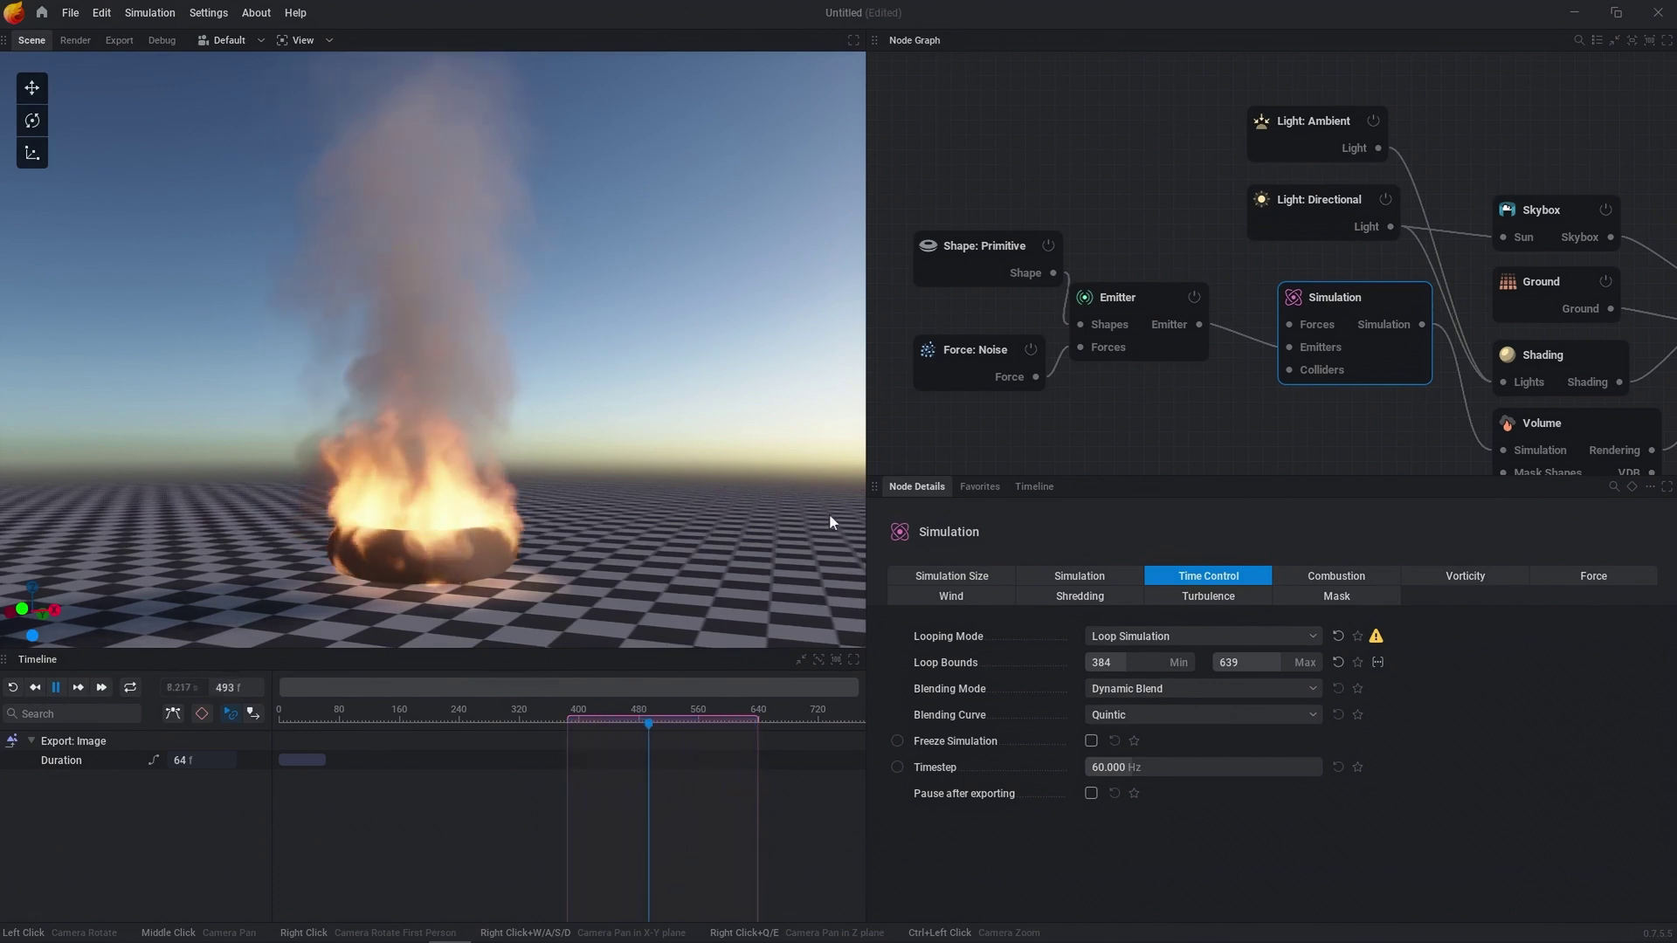
pyautogui.click(1605, 282)
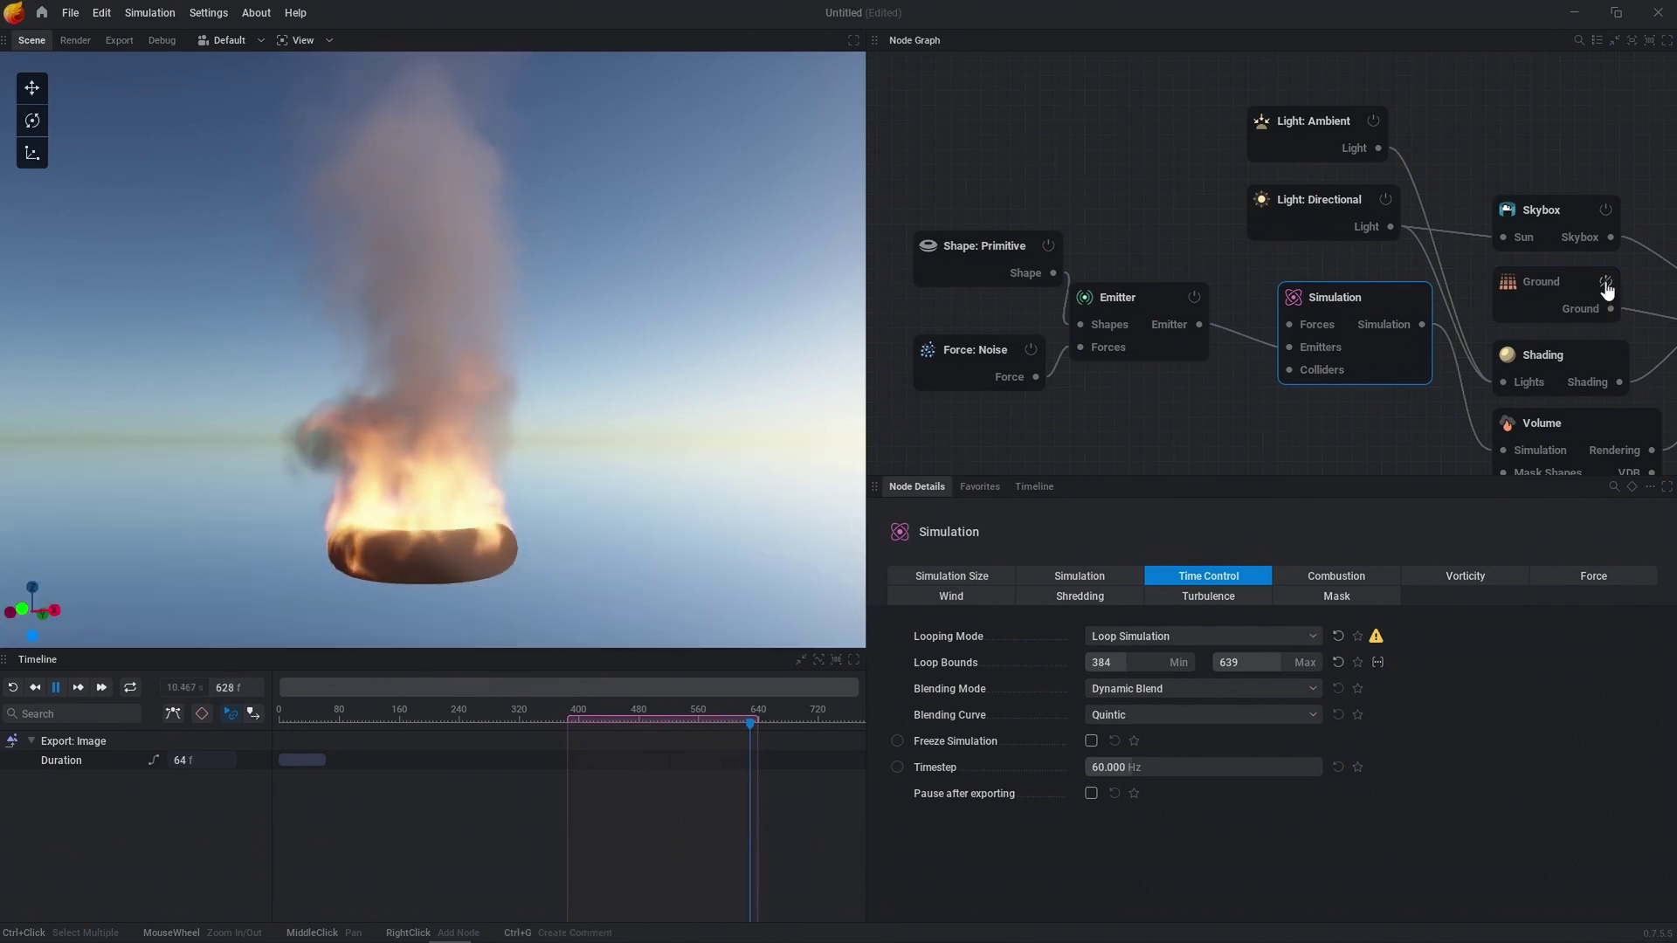
pyautogui.click(1605, 210)
pyautogui.moveTo(1064, 346); pyautogui.dragTo(1081, 346)
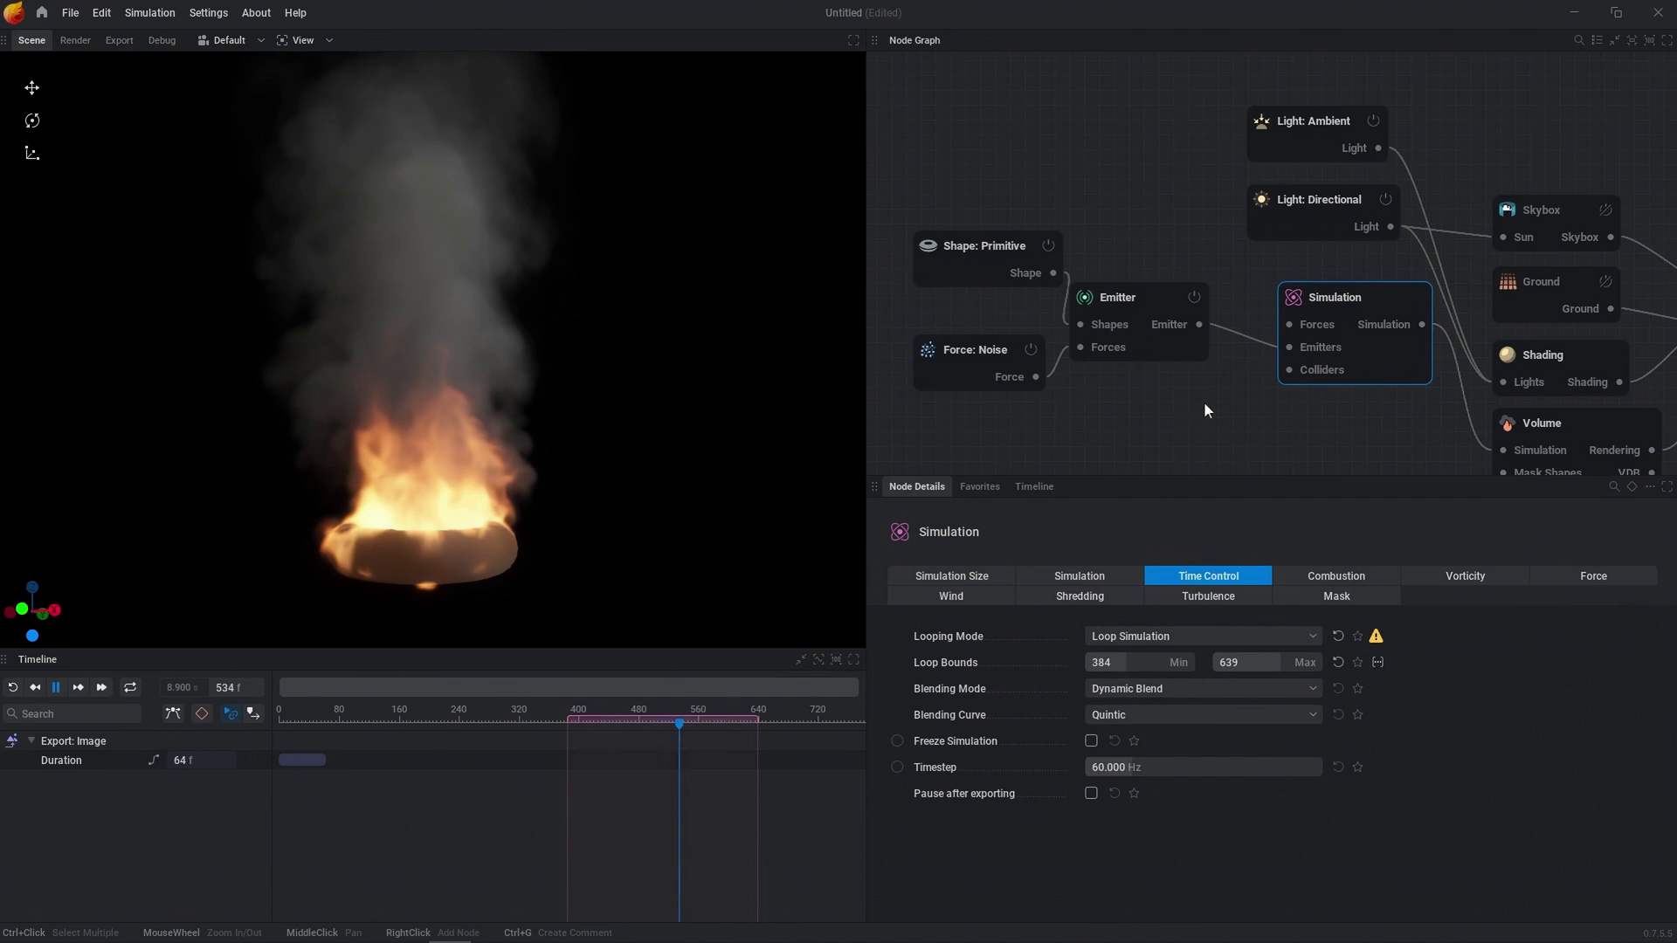
pyautogui.moveTo(1377, 642)
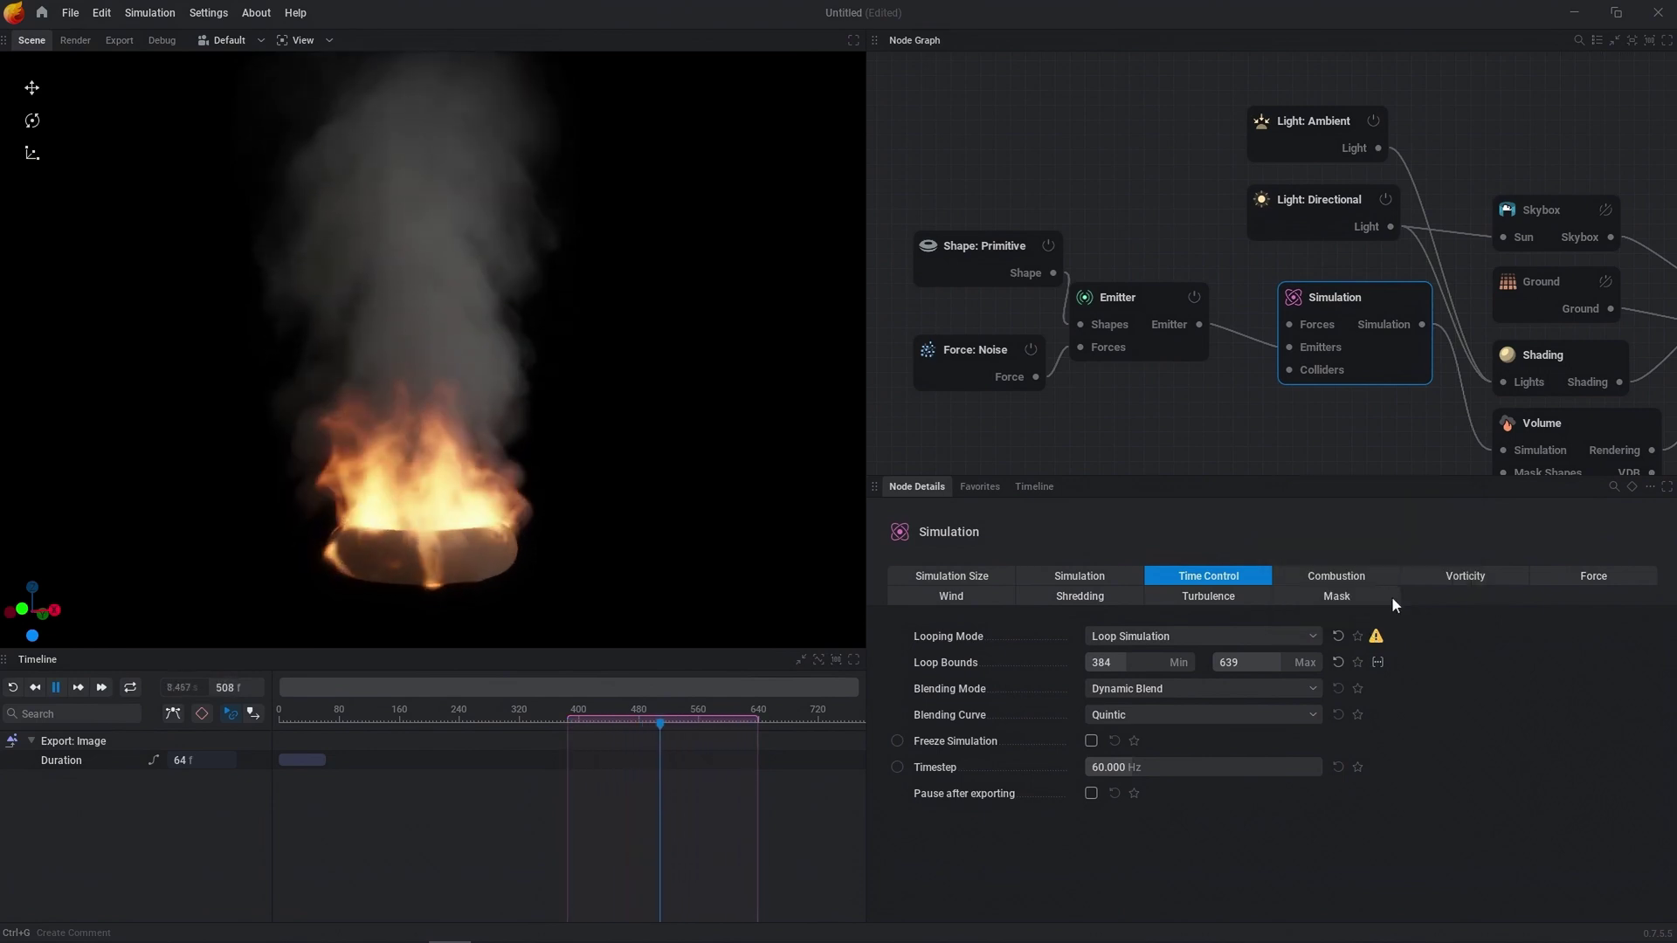
pyautogui.click(1197, 598)
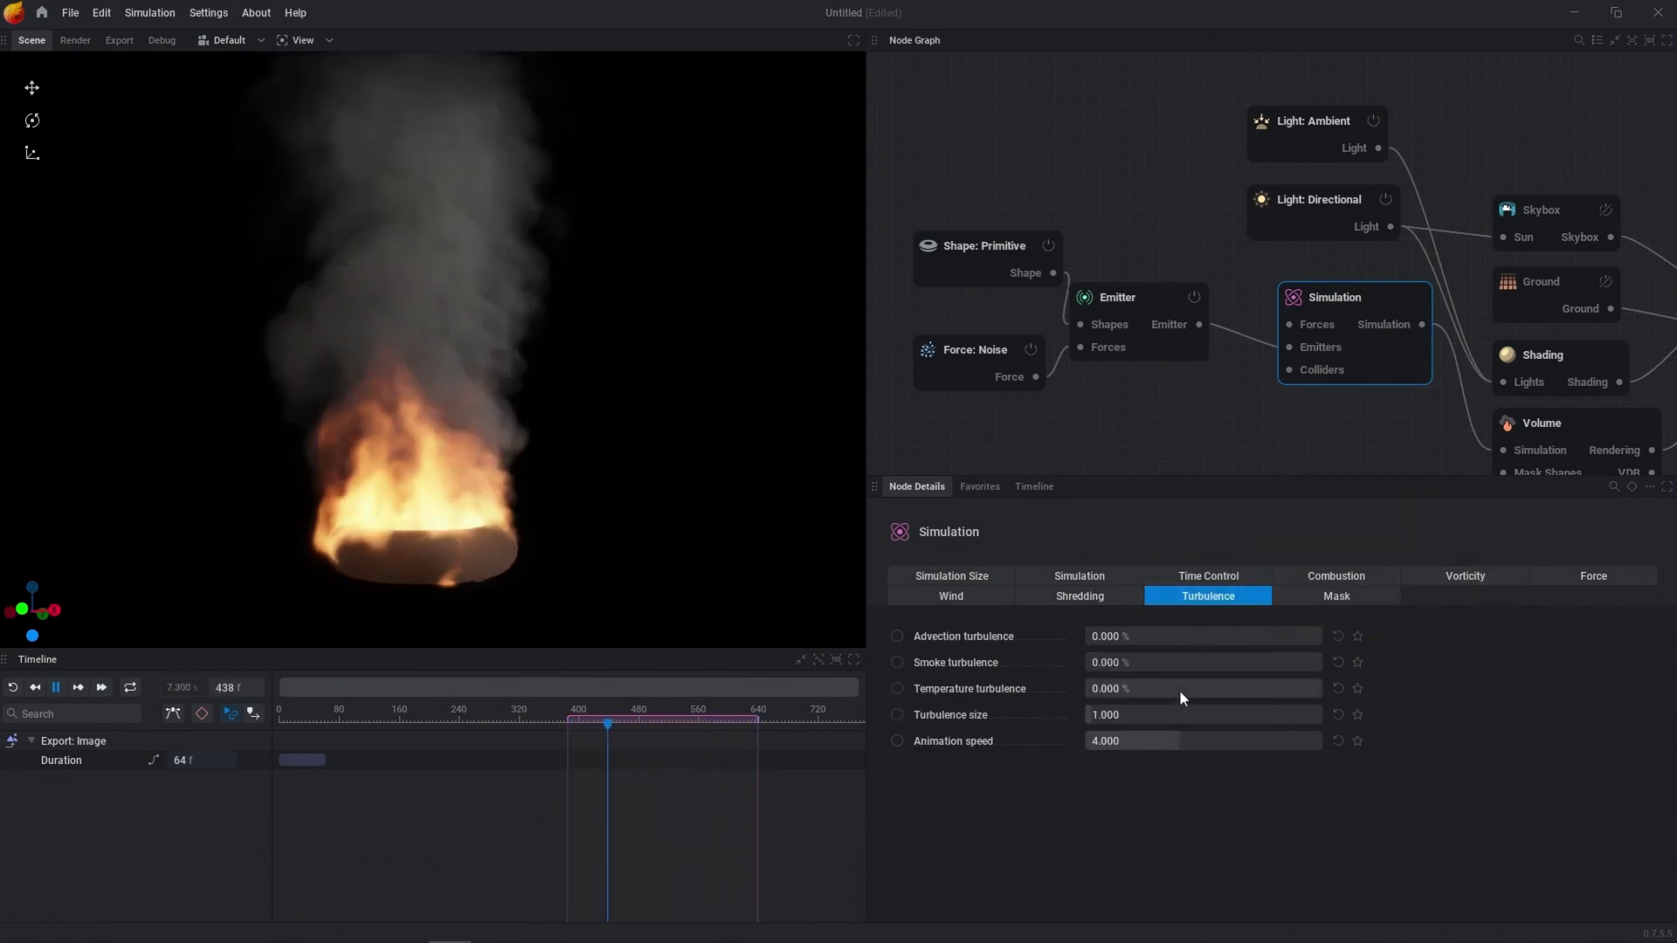
pyautogui.click(956, 578)
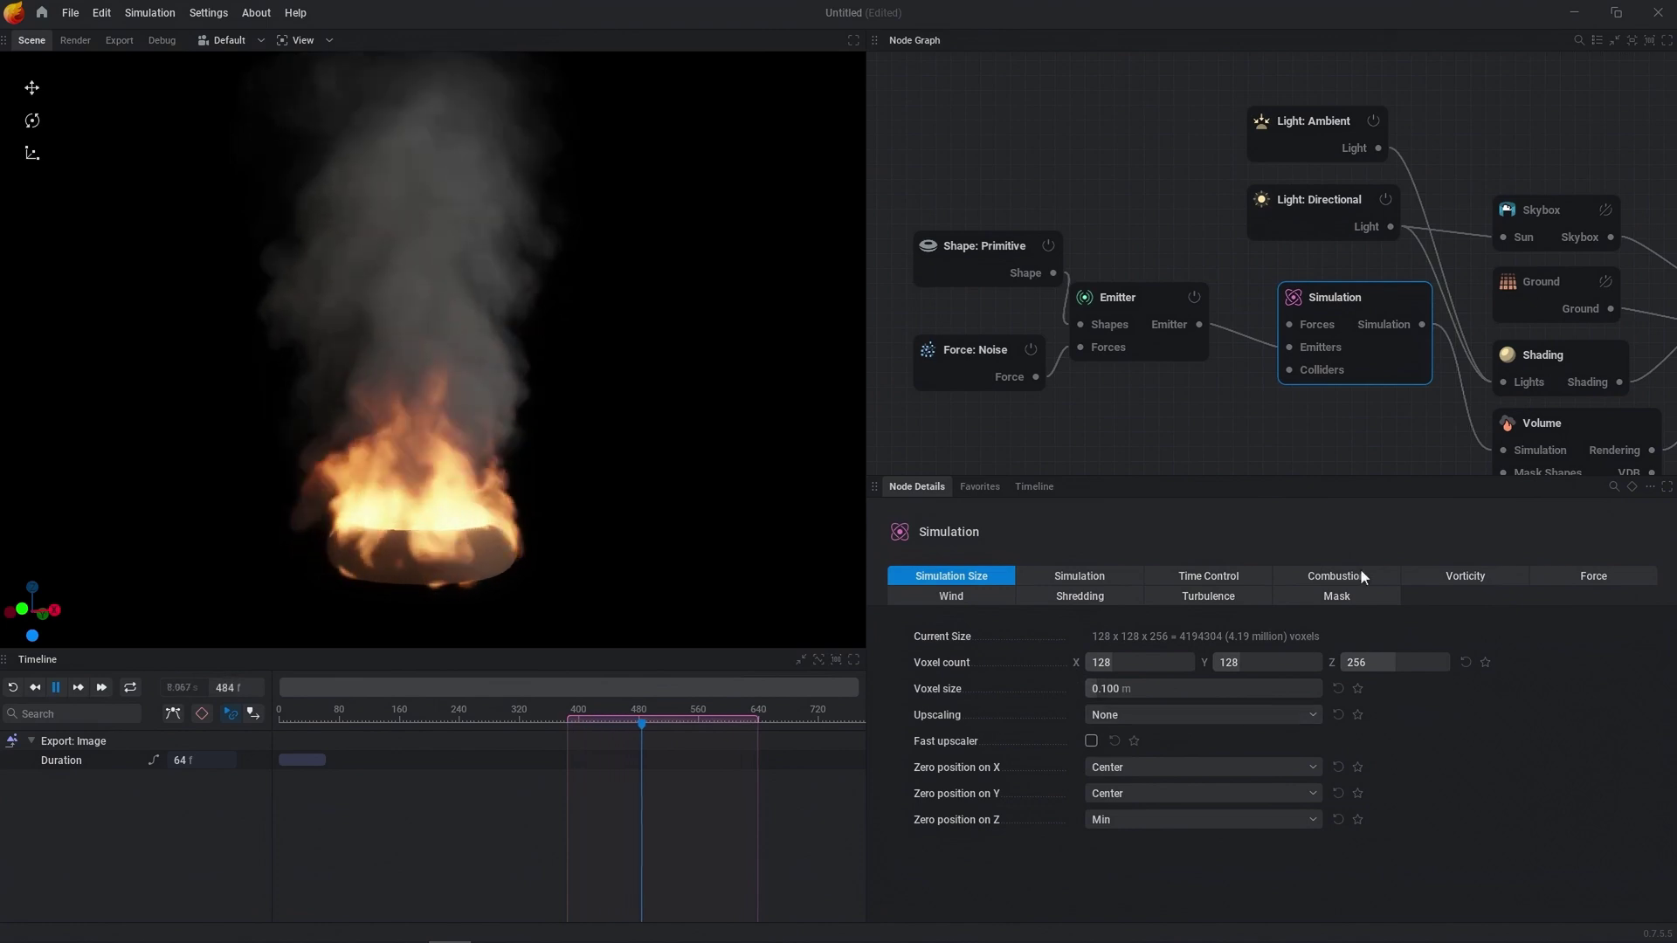
pyautogui.moveTo(1359, 423); pyautogui.dragTo(1330, 425, button='middle')
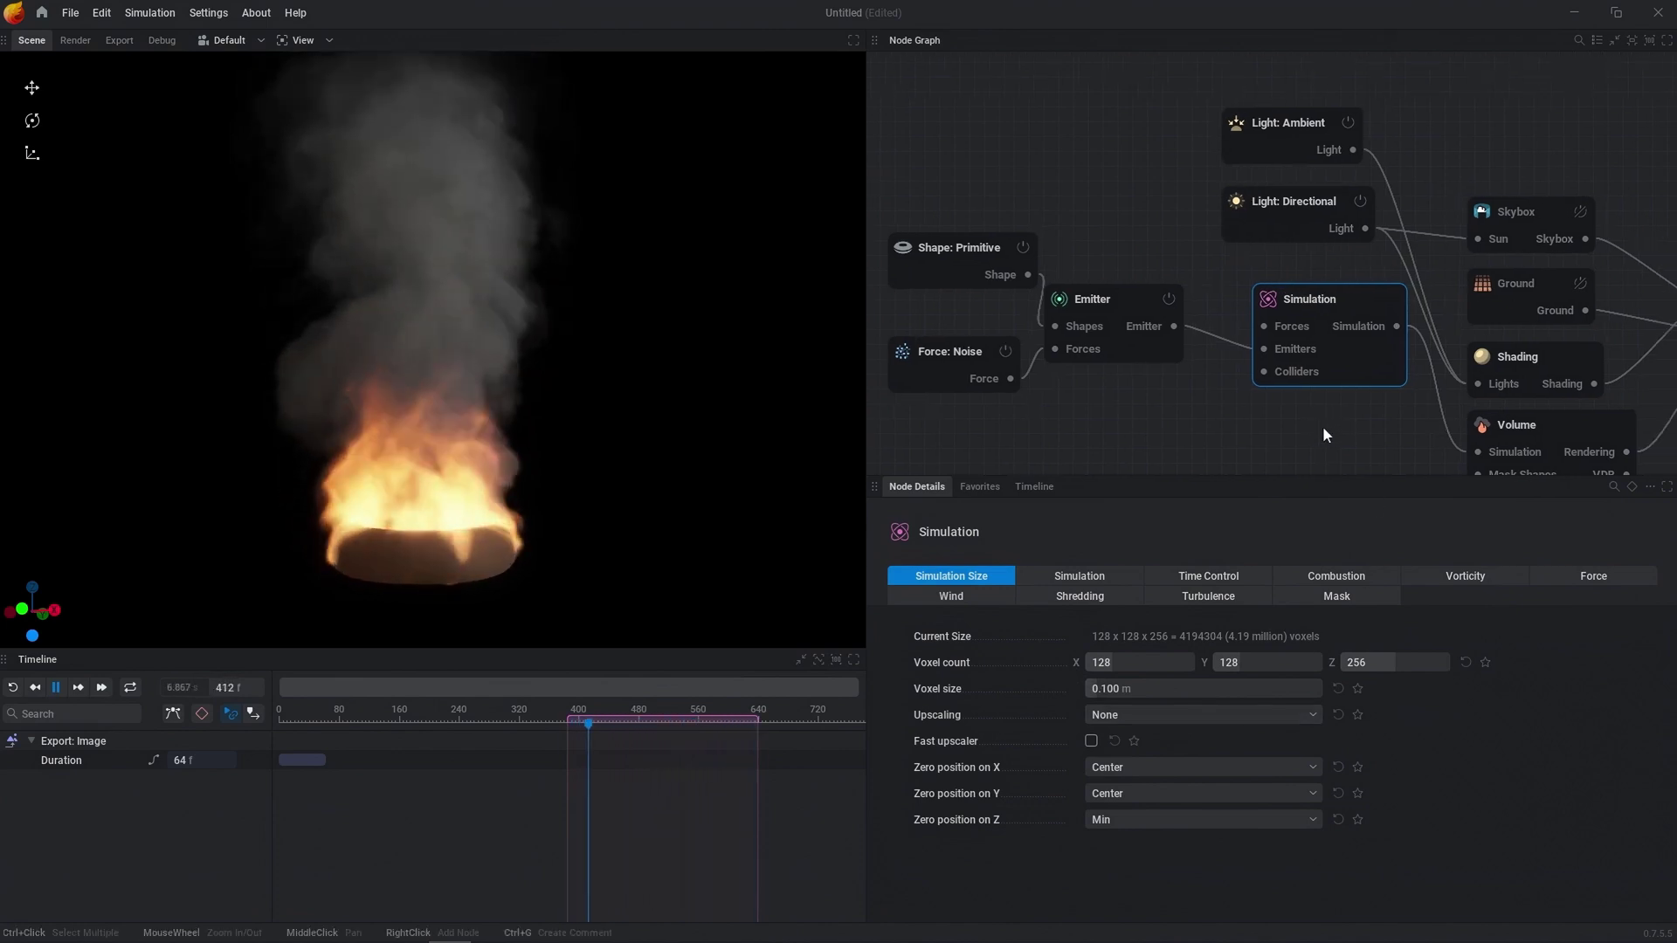
# Search the addable nodes for "part" and close the search without adding one
pyautogui.rightClick(1165, 435)
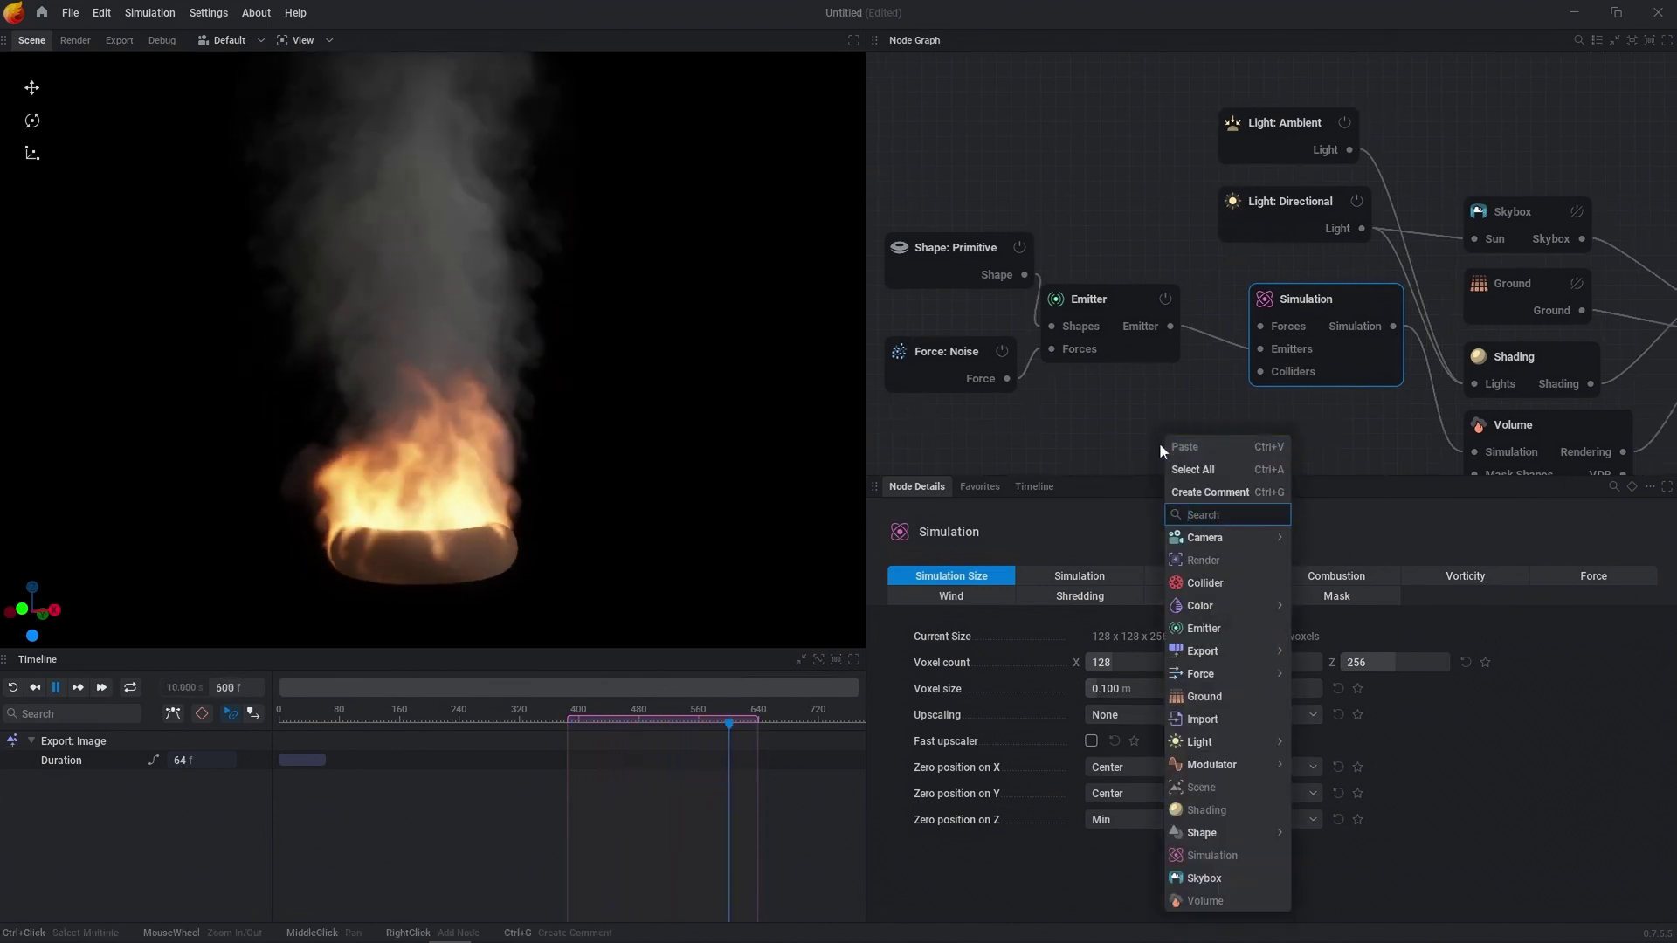
pyautogui.write('part')
pyautogui.click(1167, 380)
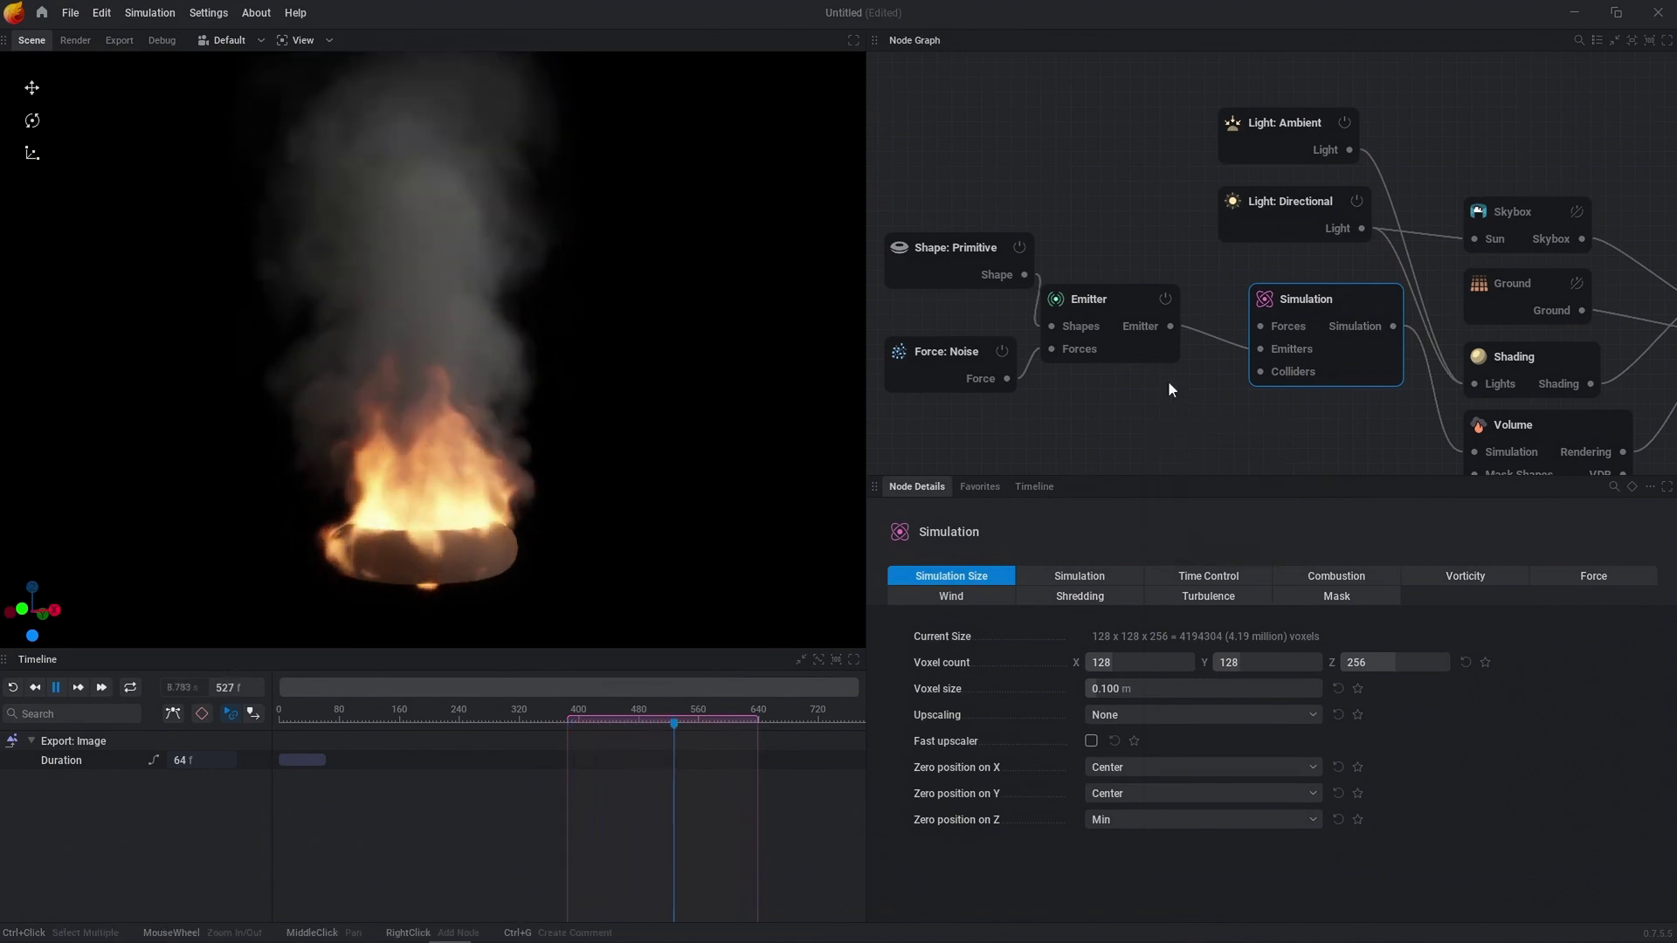
# Review the rendering mode options of the Volume node, close the list without choosing one and reselect the Simulation node
pyautogui.click(1539, 424)
pyautogui.click(1170, 617)
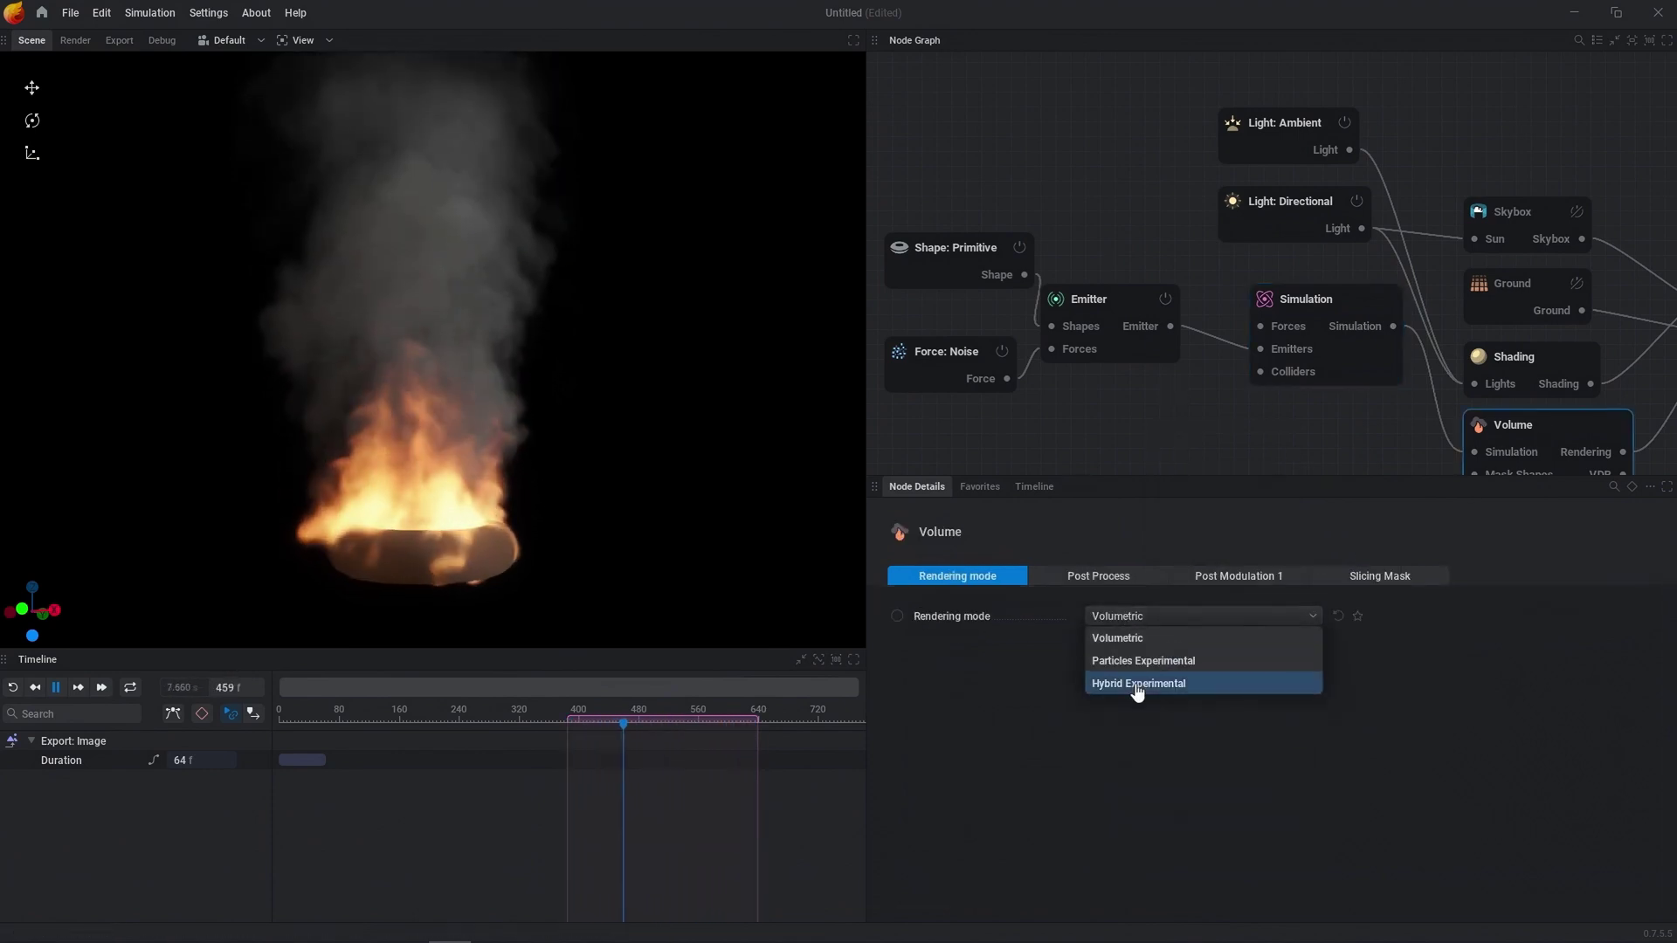
pyautogui.click(1193, 428)
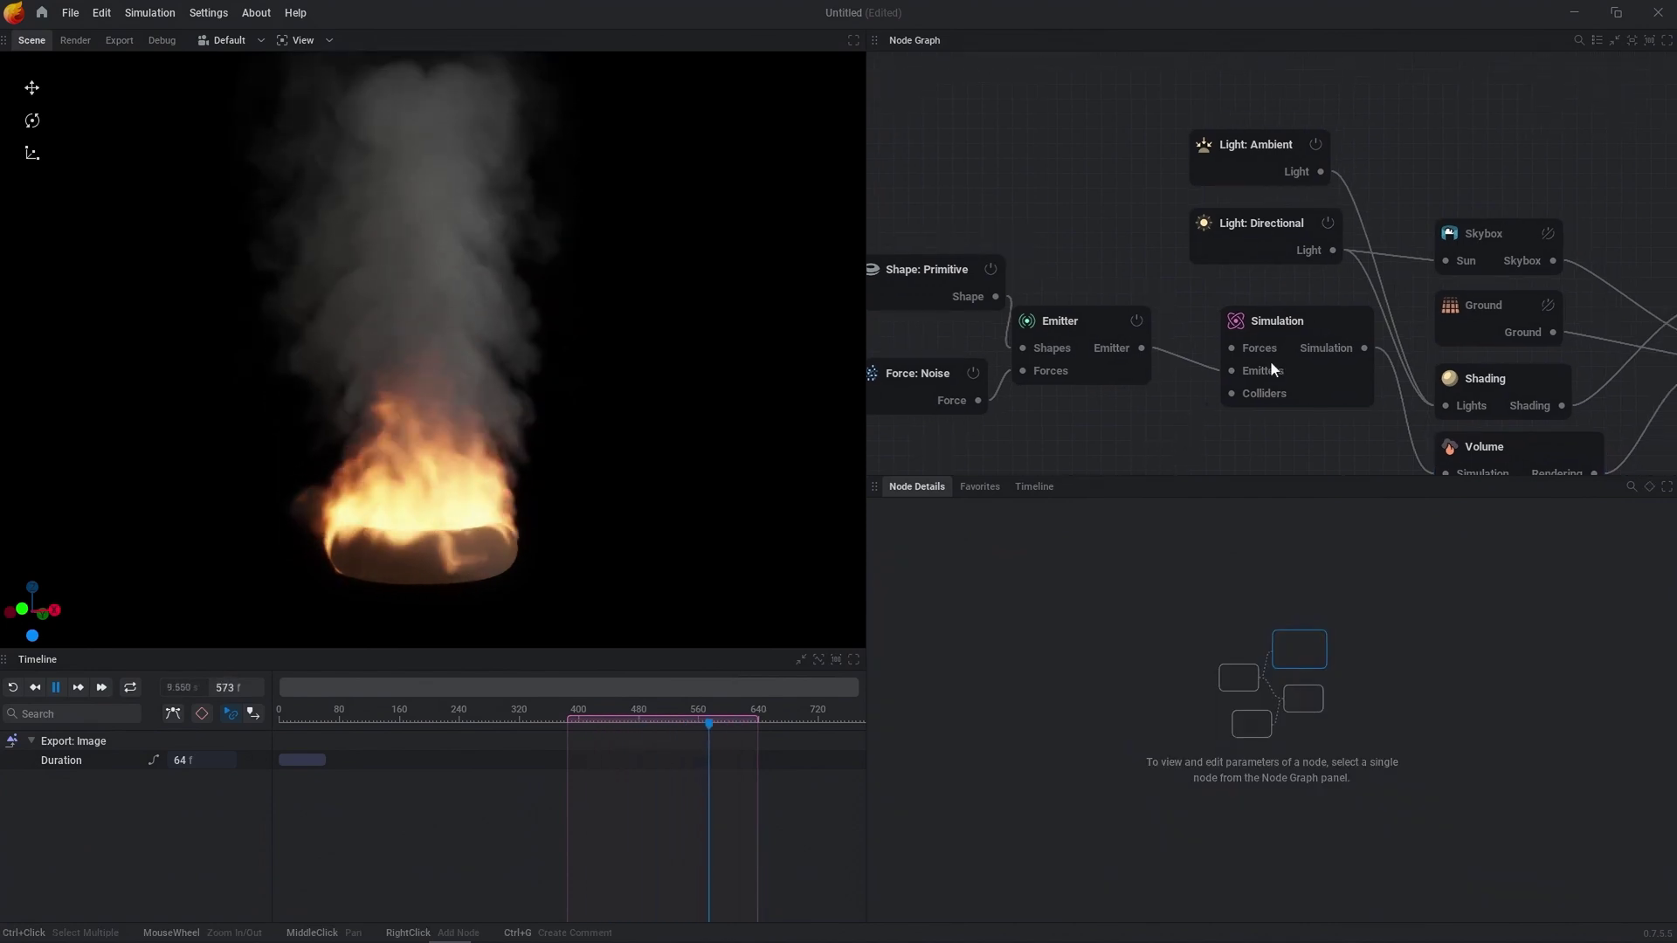
pyautogui.click(1319, 313)
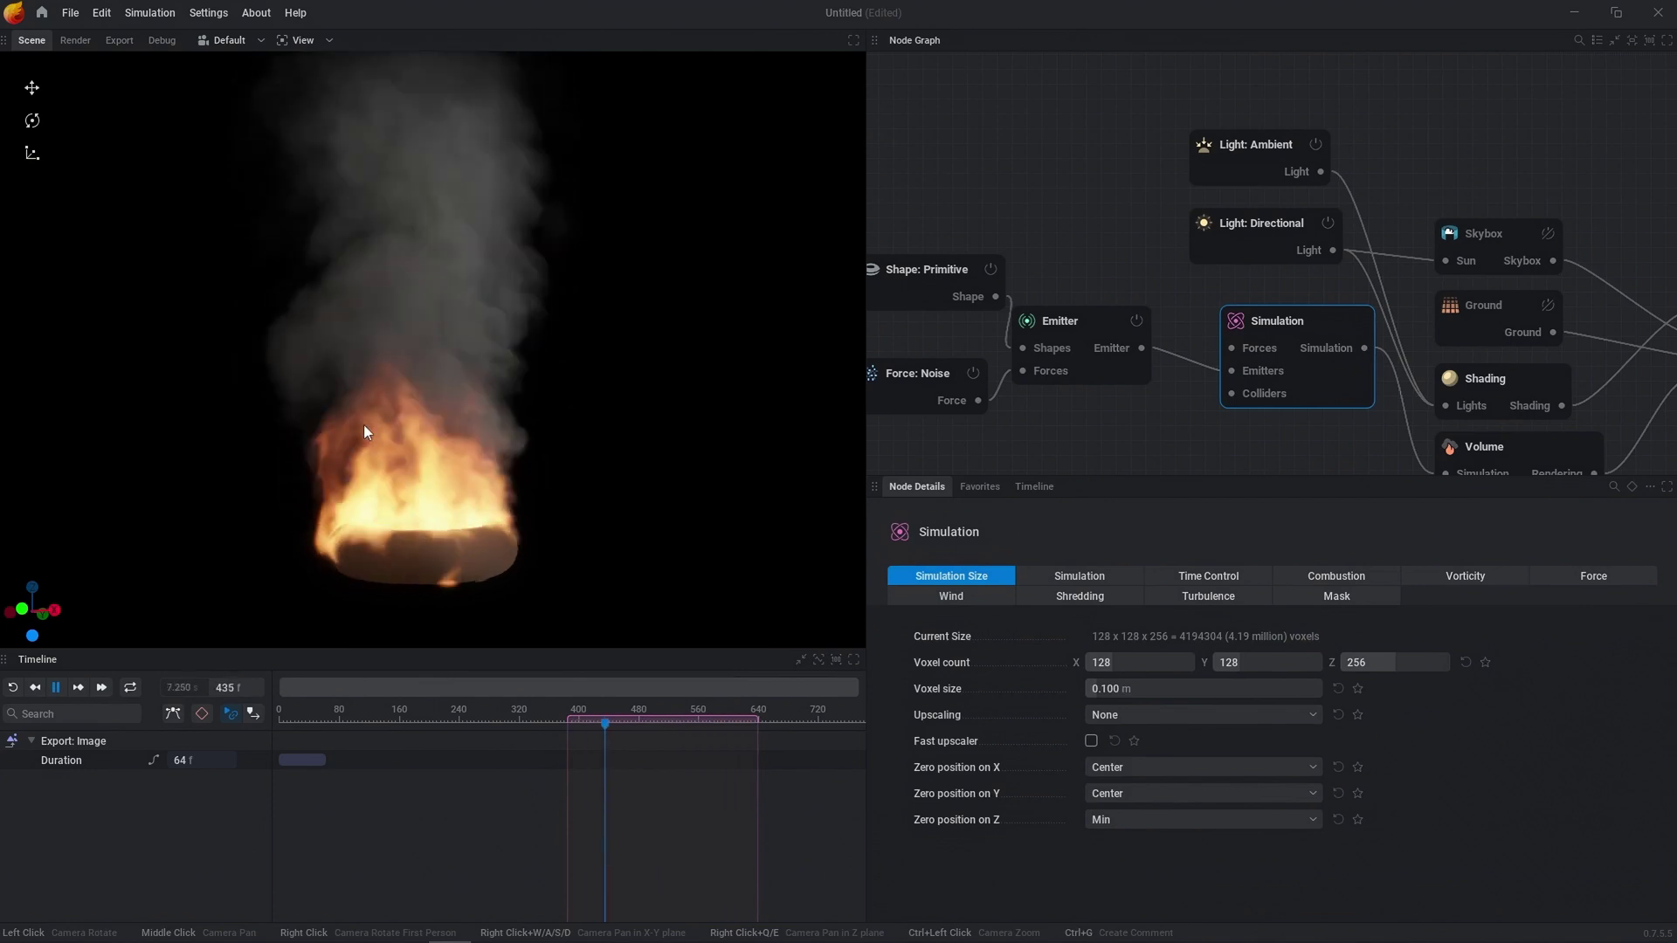
# Set the Export: Image node's filepath to test.png in the Looping folder
pyautogui.moveTo(1317, 431); pyautogui.dragTo(942, 321, button='middle')
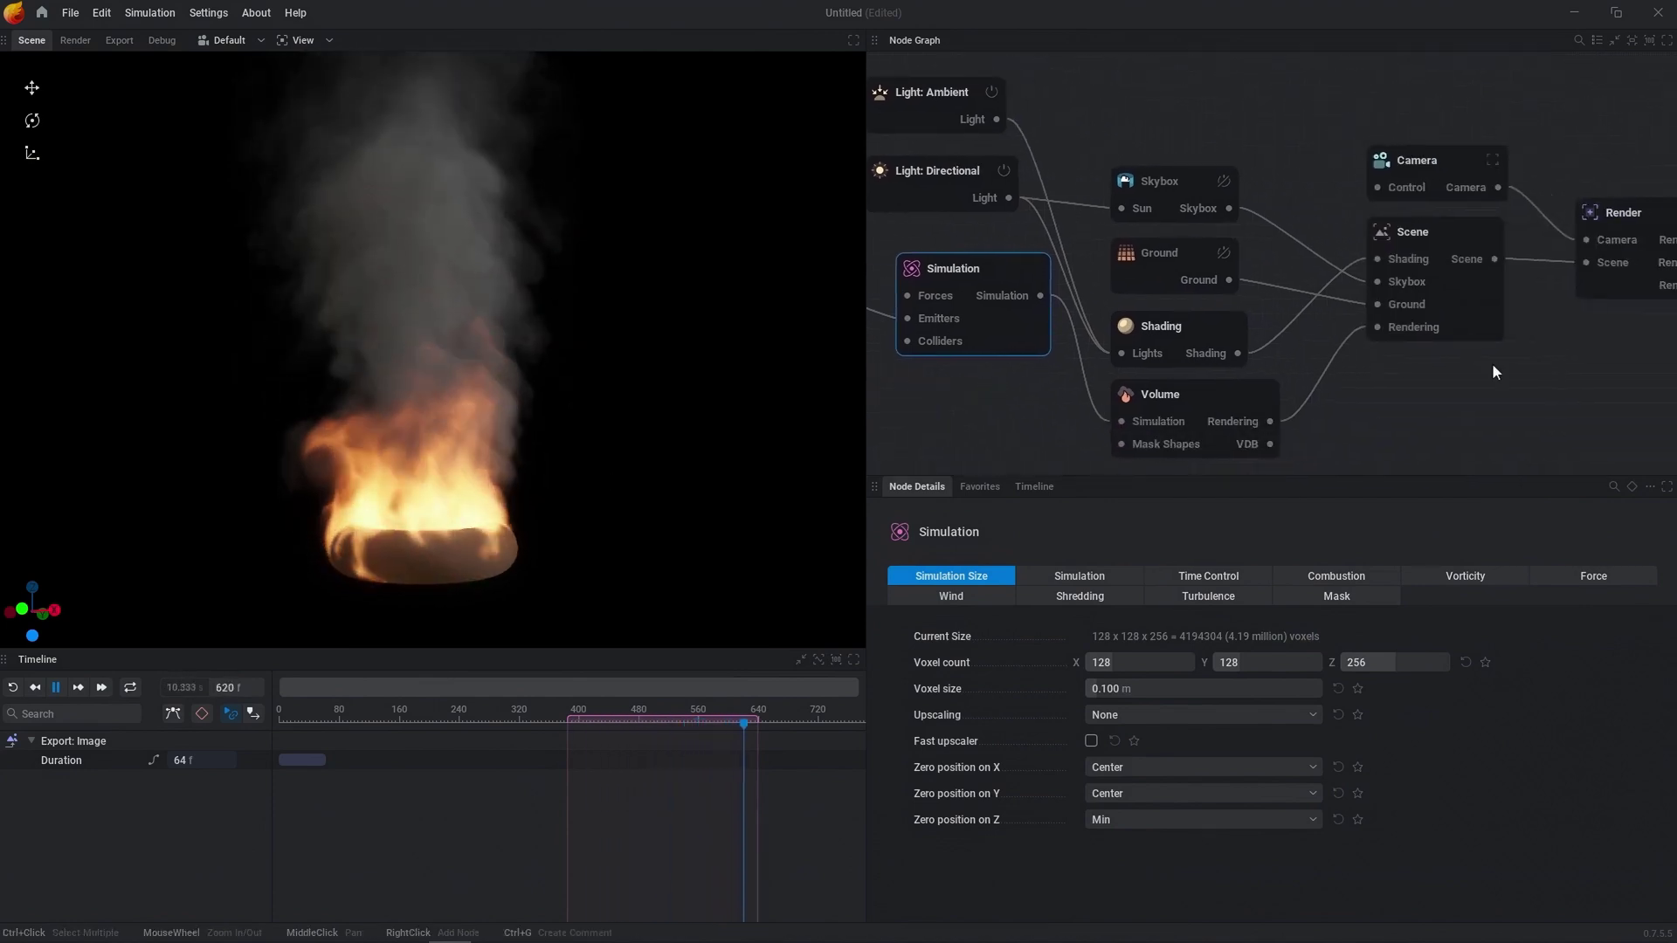
pyautogui.moveTo(1491, 367); pyautogui.dragTo(1151, 385, button='middle')
pyautogui.click(1453, 297)
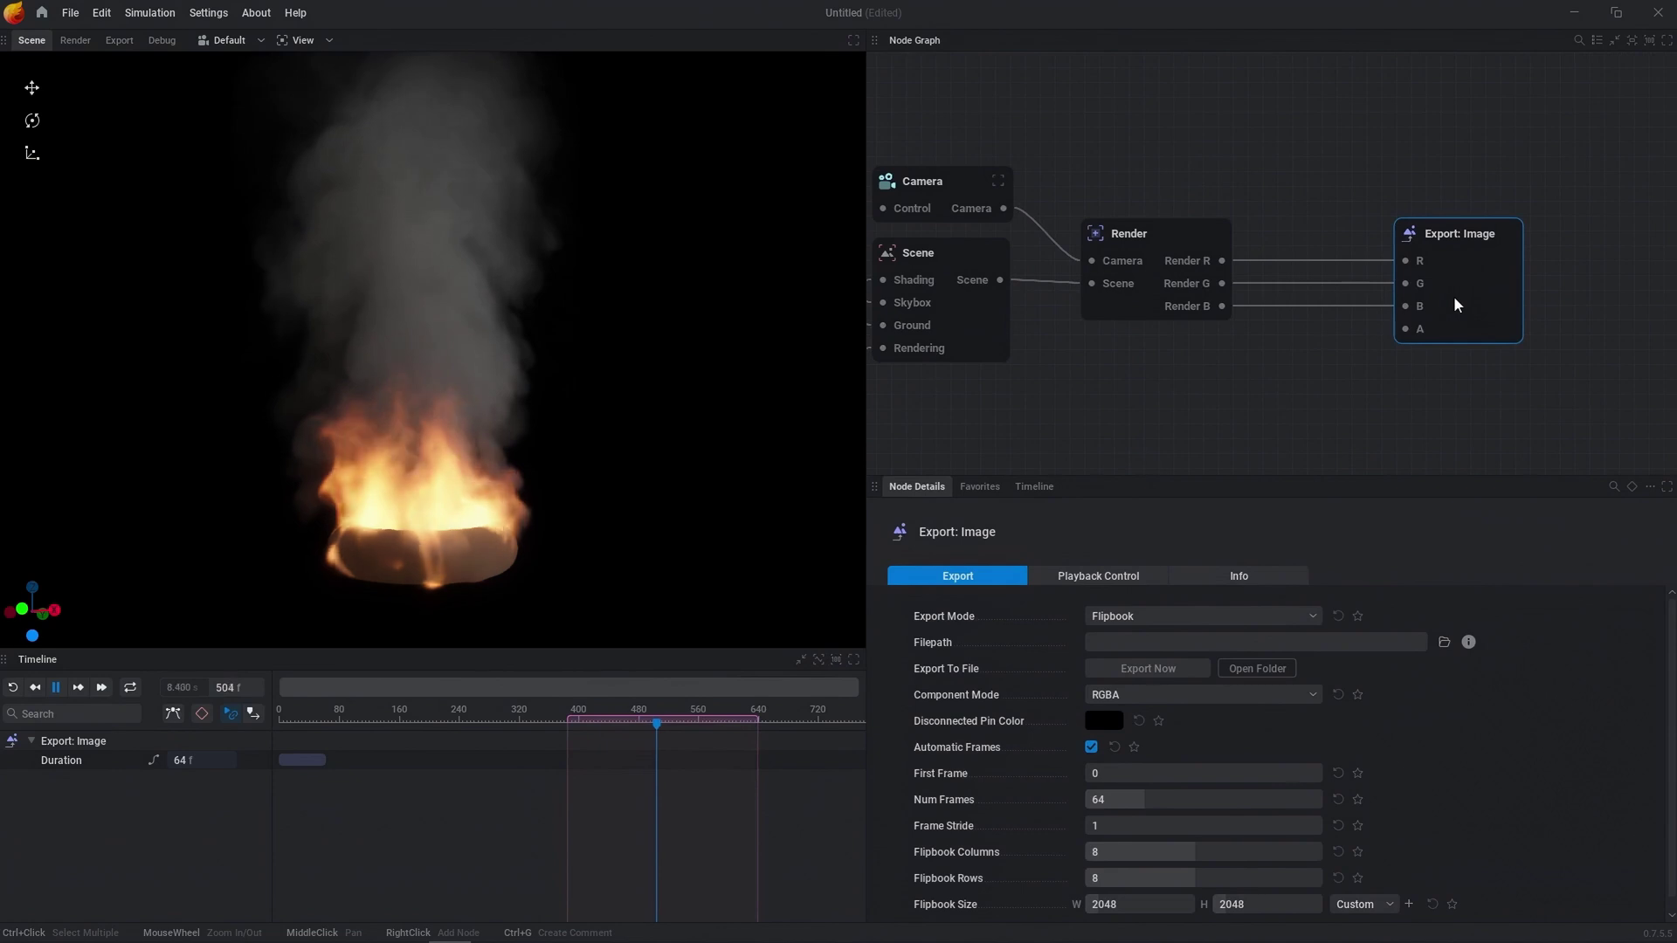
pyautogui.click(1442, 643)
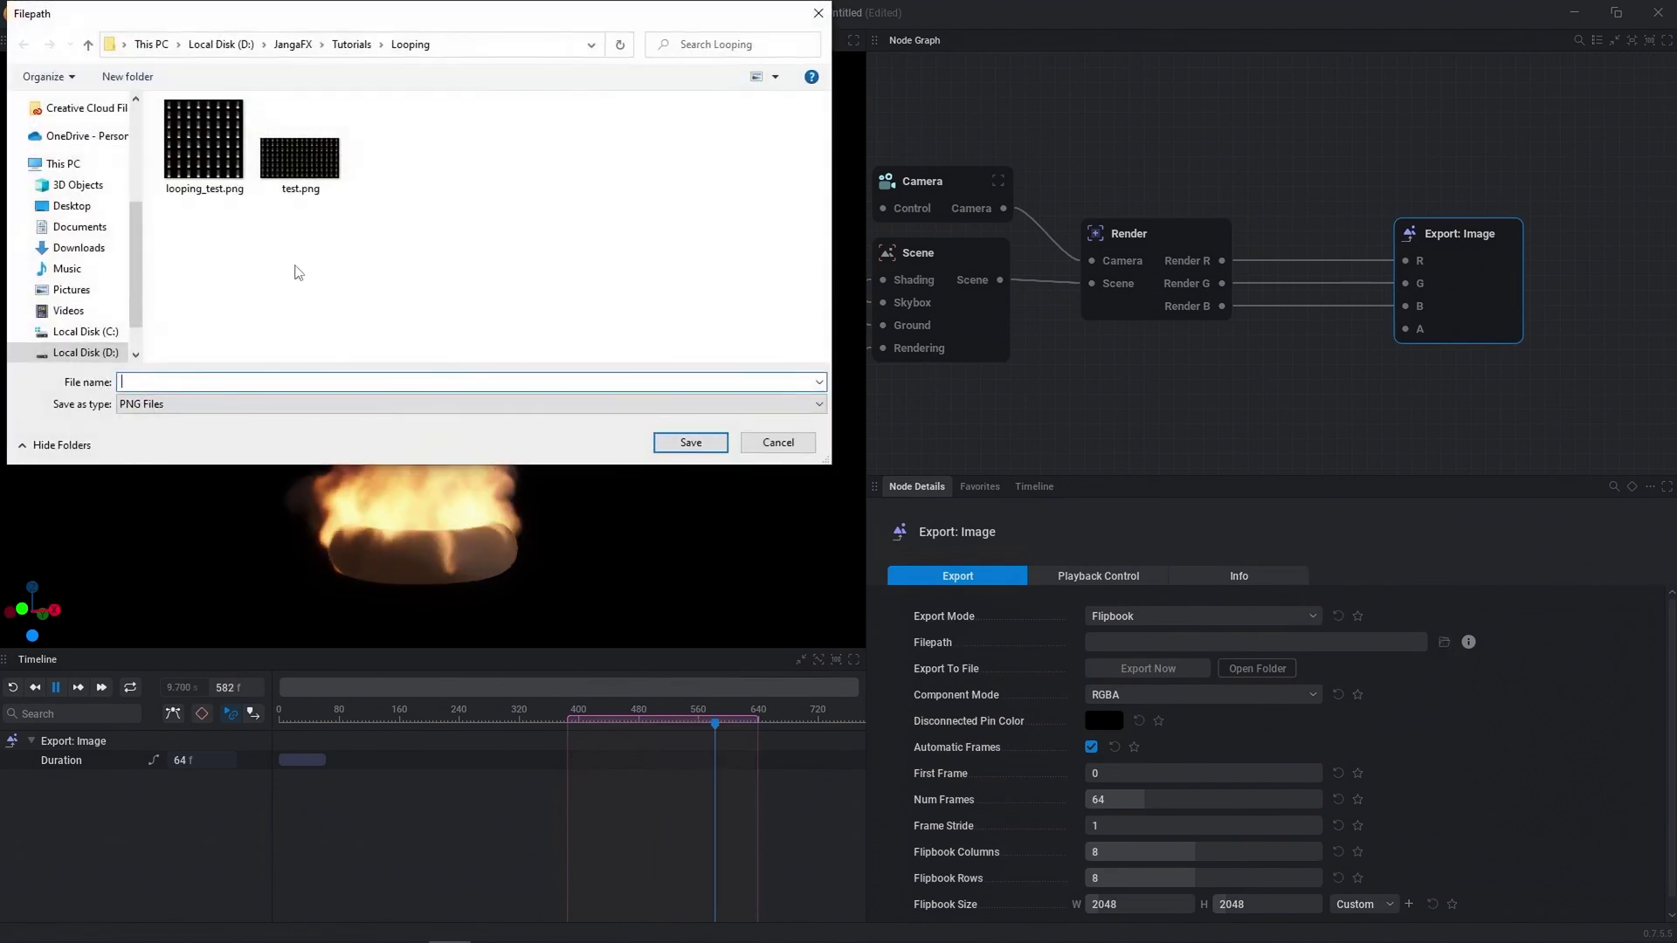
pyautogui.write('test')
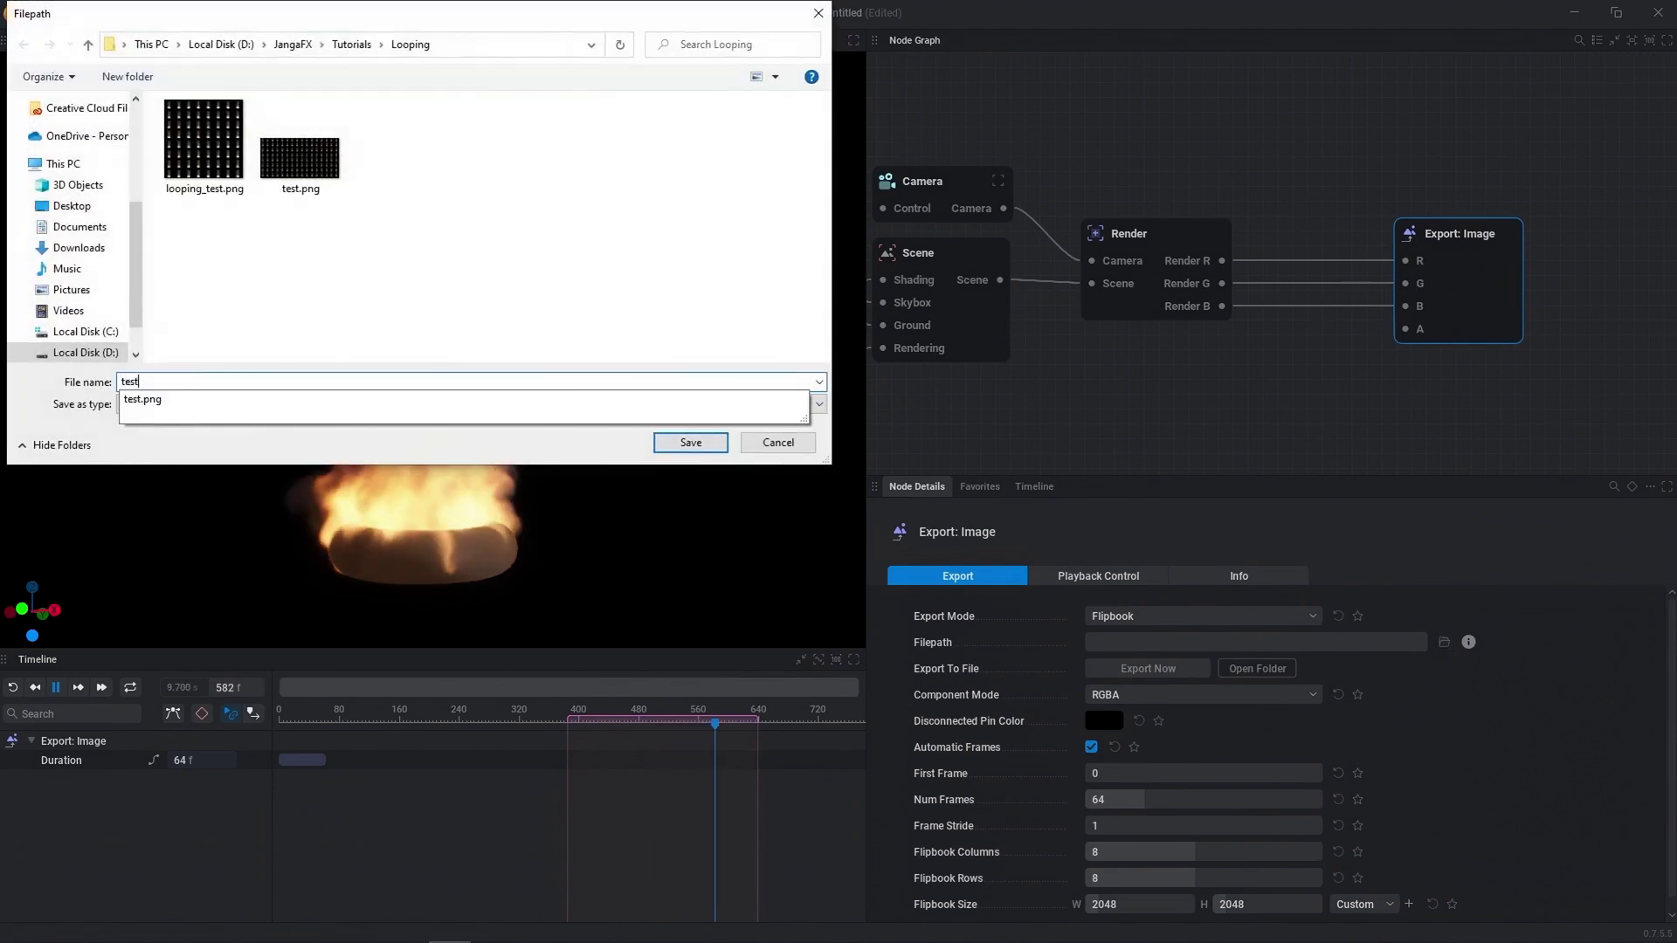
pyautogui.click(646, 435)
pyautogui.click(690, 442)
pyautogui.click(931, 480)
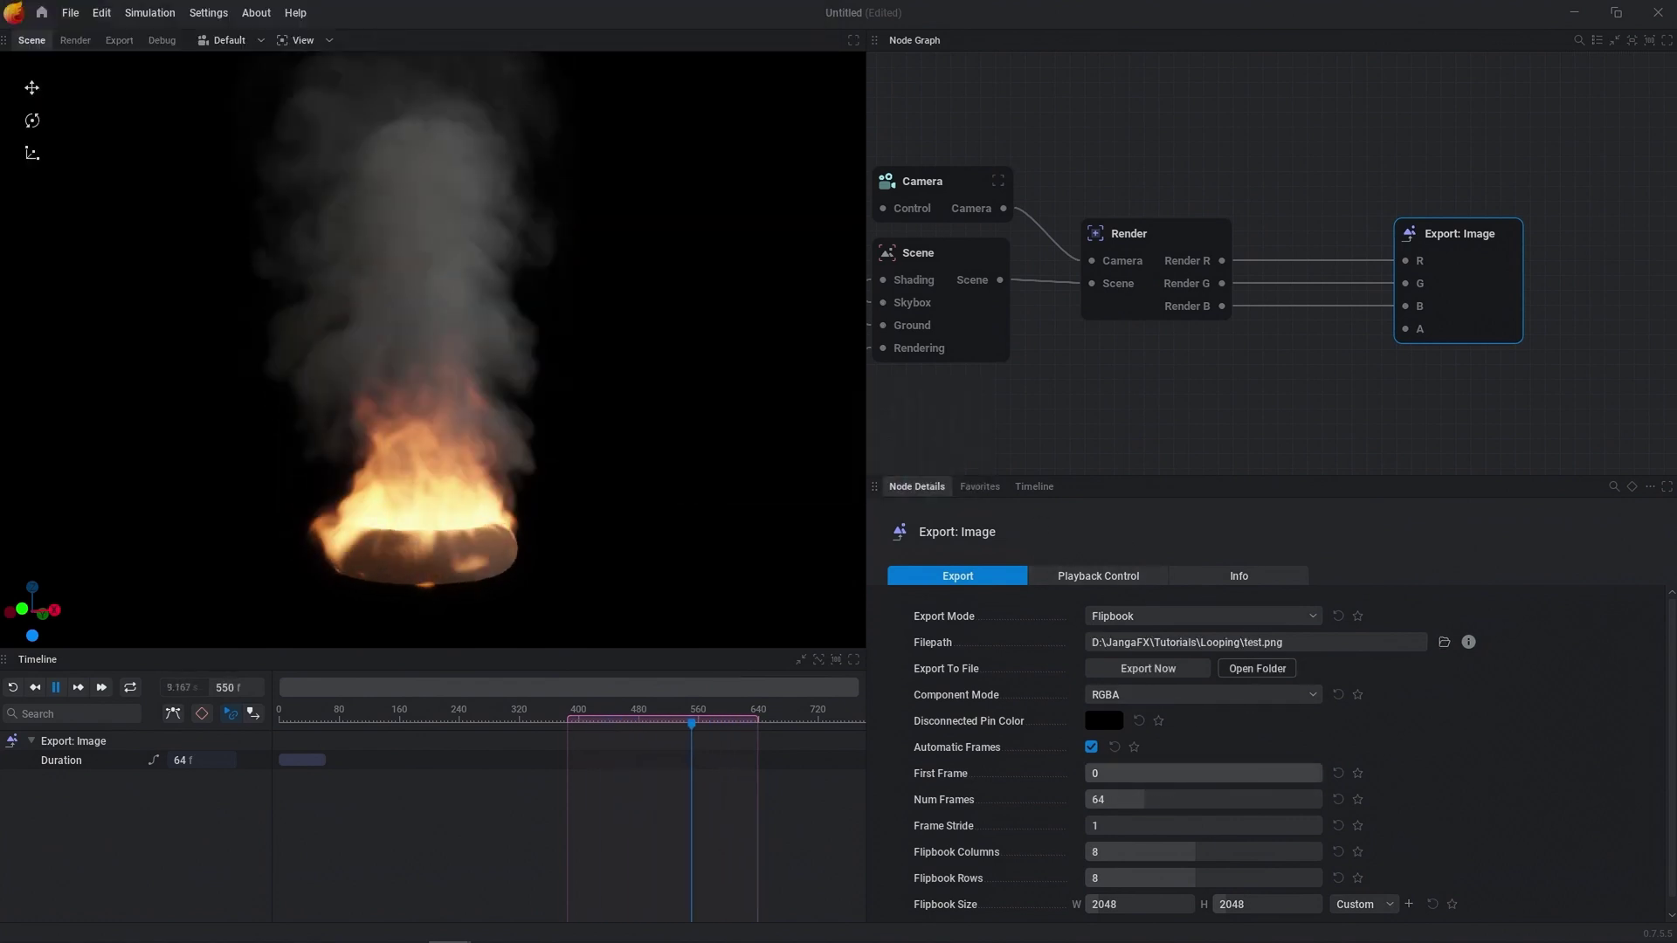
# Set the image export's first frame to 384 and its number of frames to 256
pyautogui.doubleClick(1154, 774)
pyautogui.write('3')
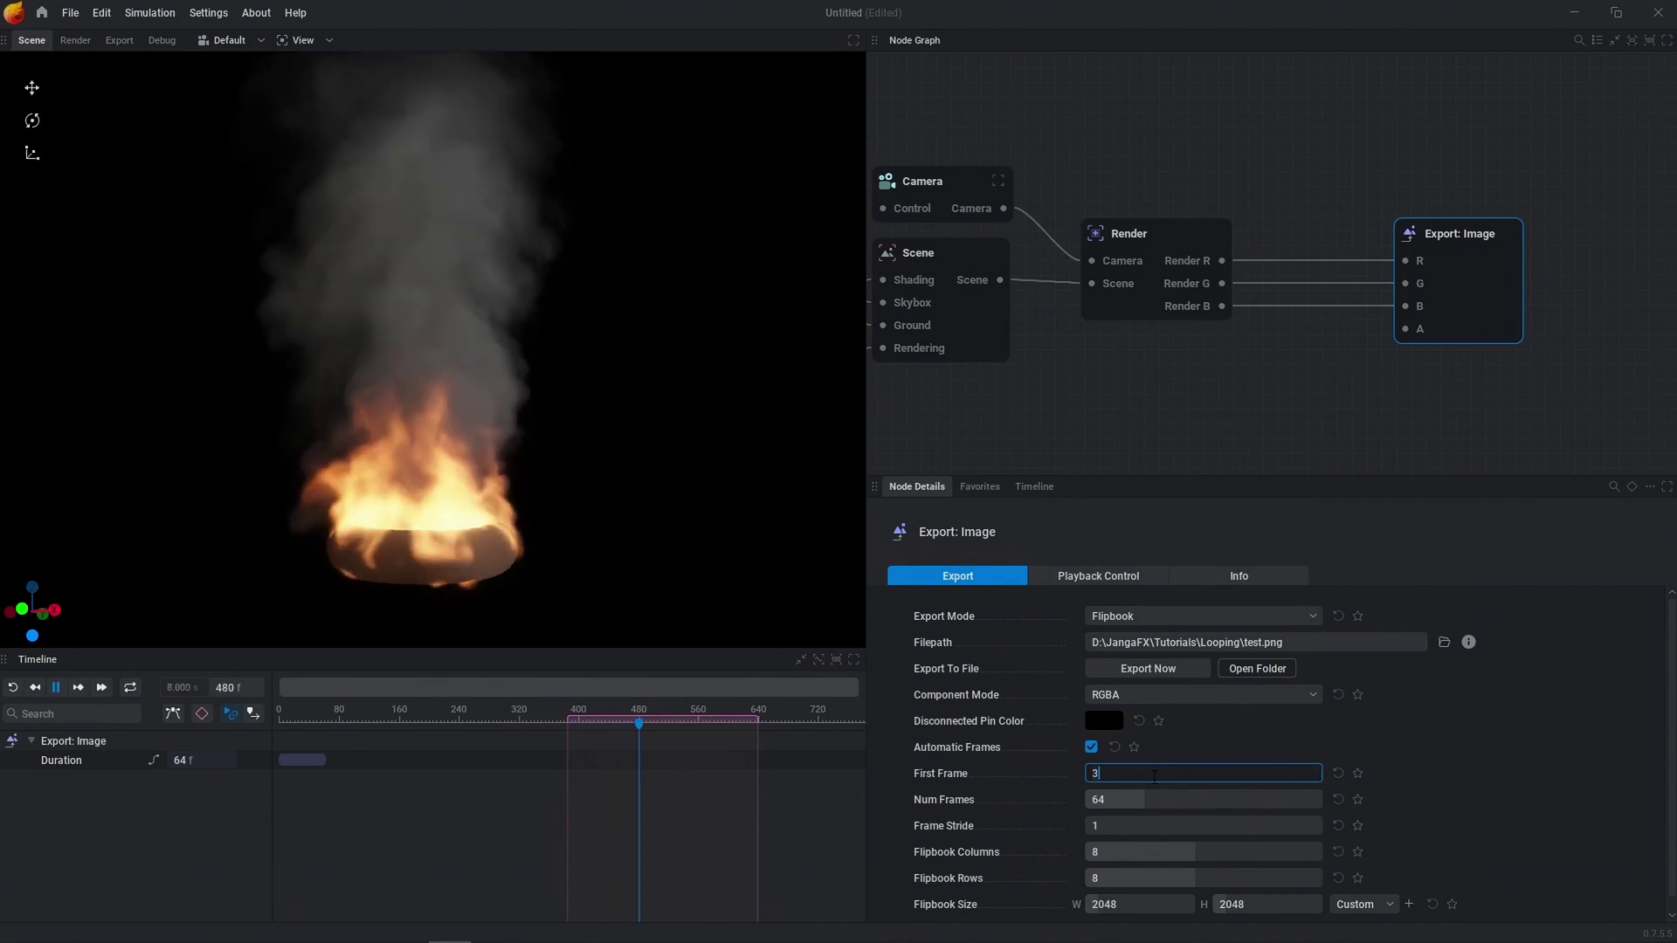
pyautogui.write('84')
pyautogui.press('Tab')
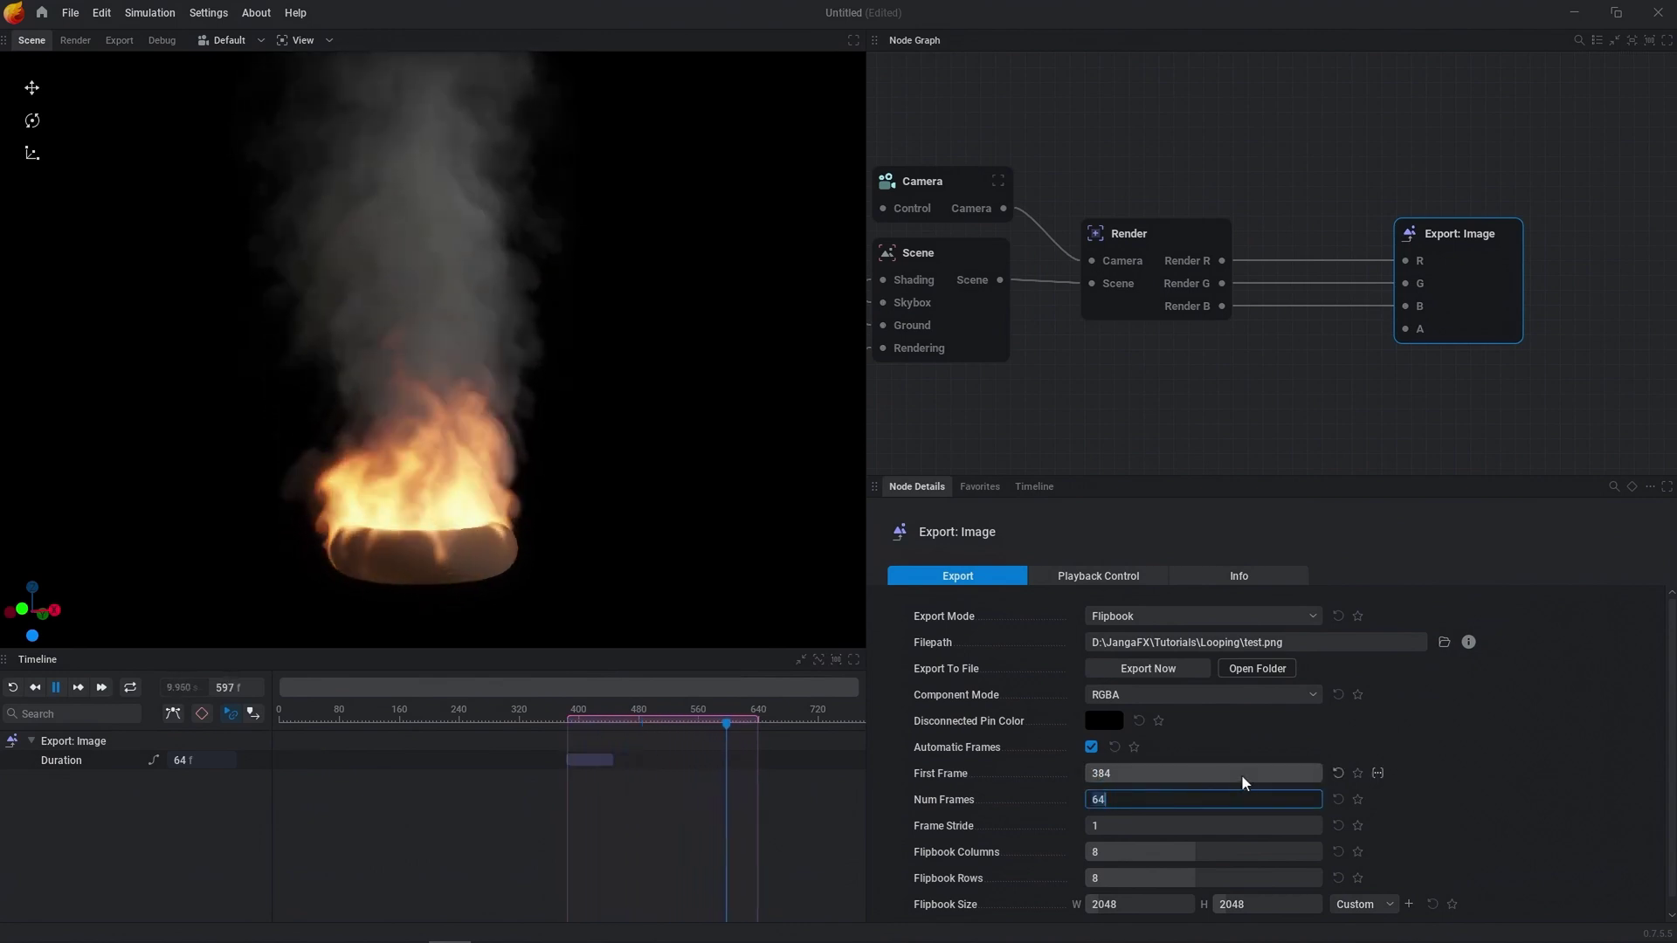
pyautogui.write('256')
pyautogui.press('Return')
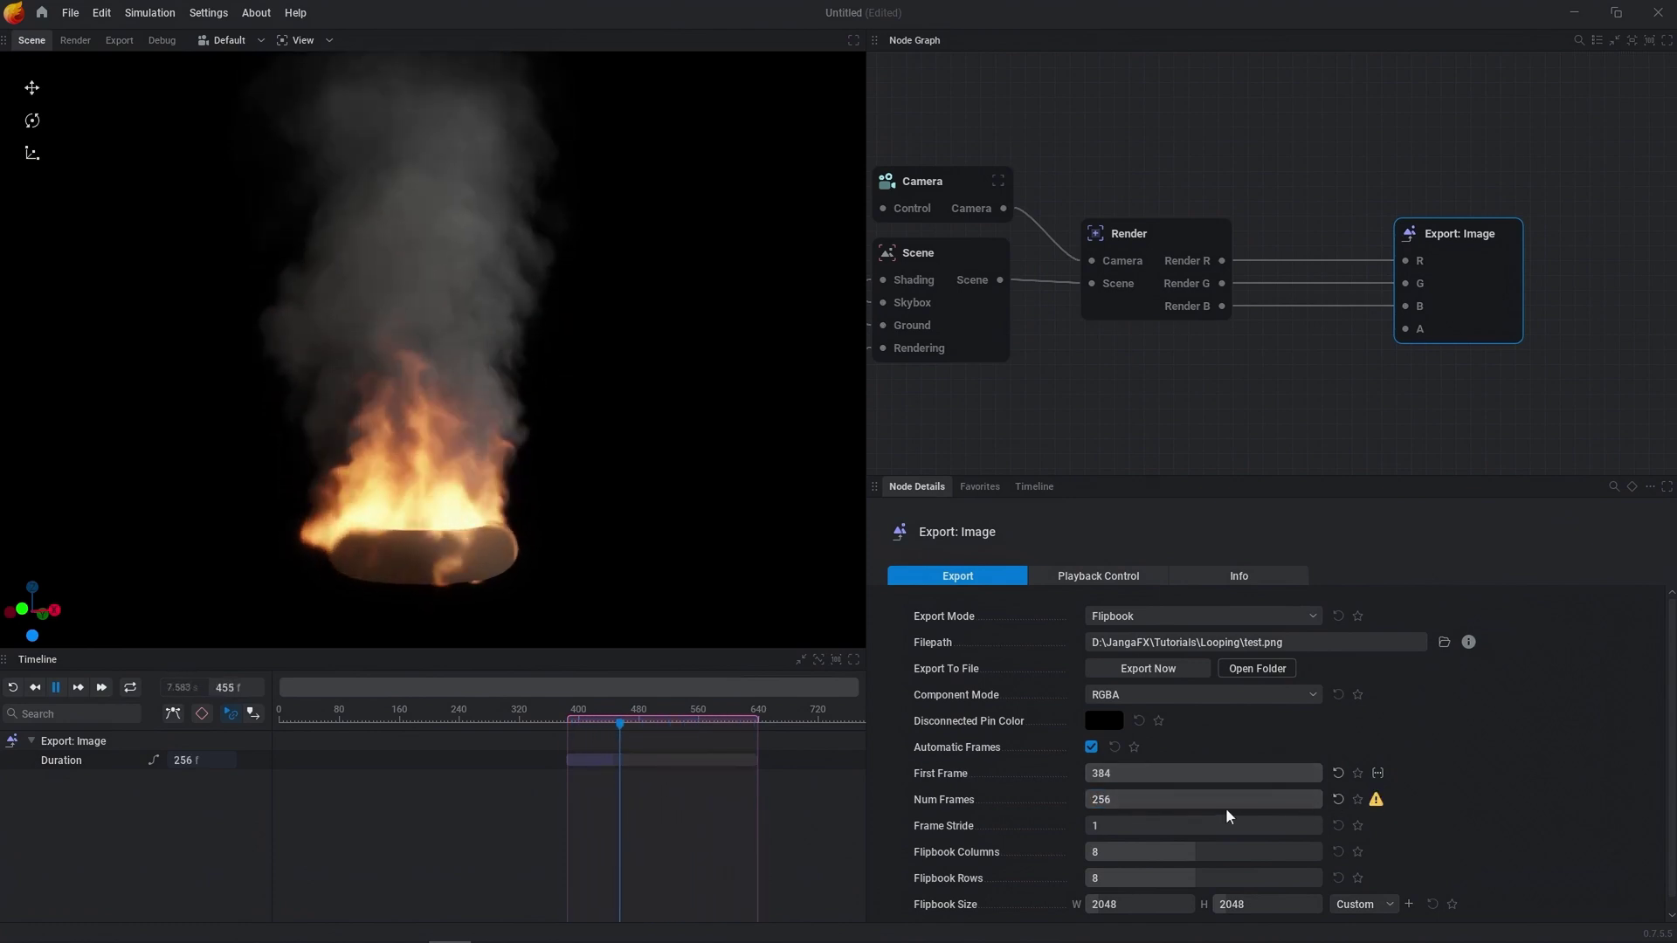
# Set the flipbook layout to 16 columns and 16 rows
pyautogui.doubleClick(1139, 853)
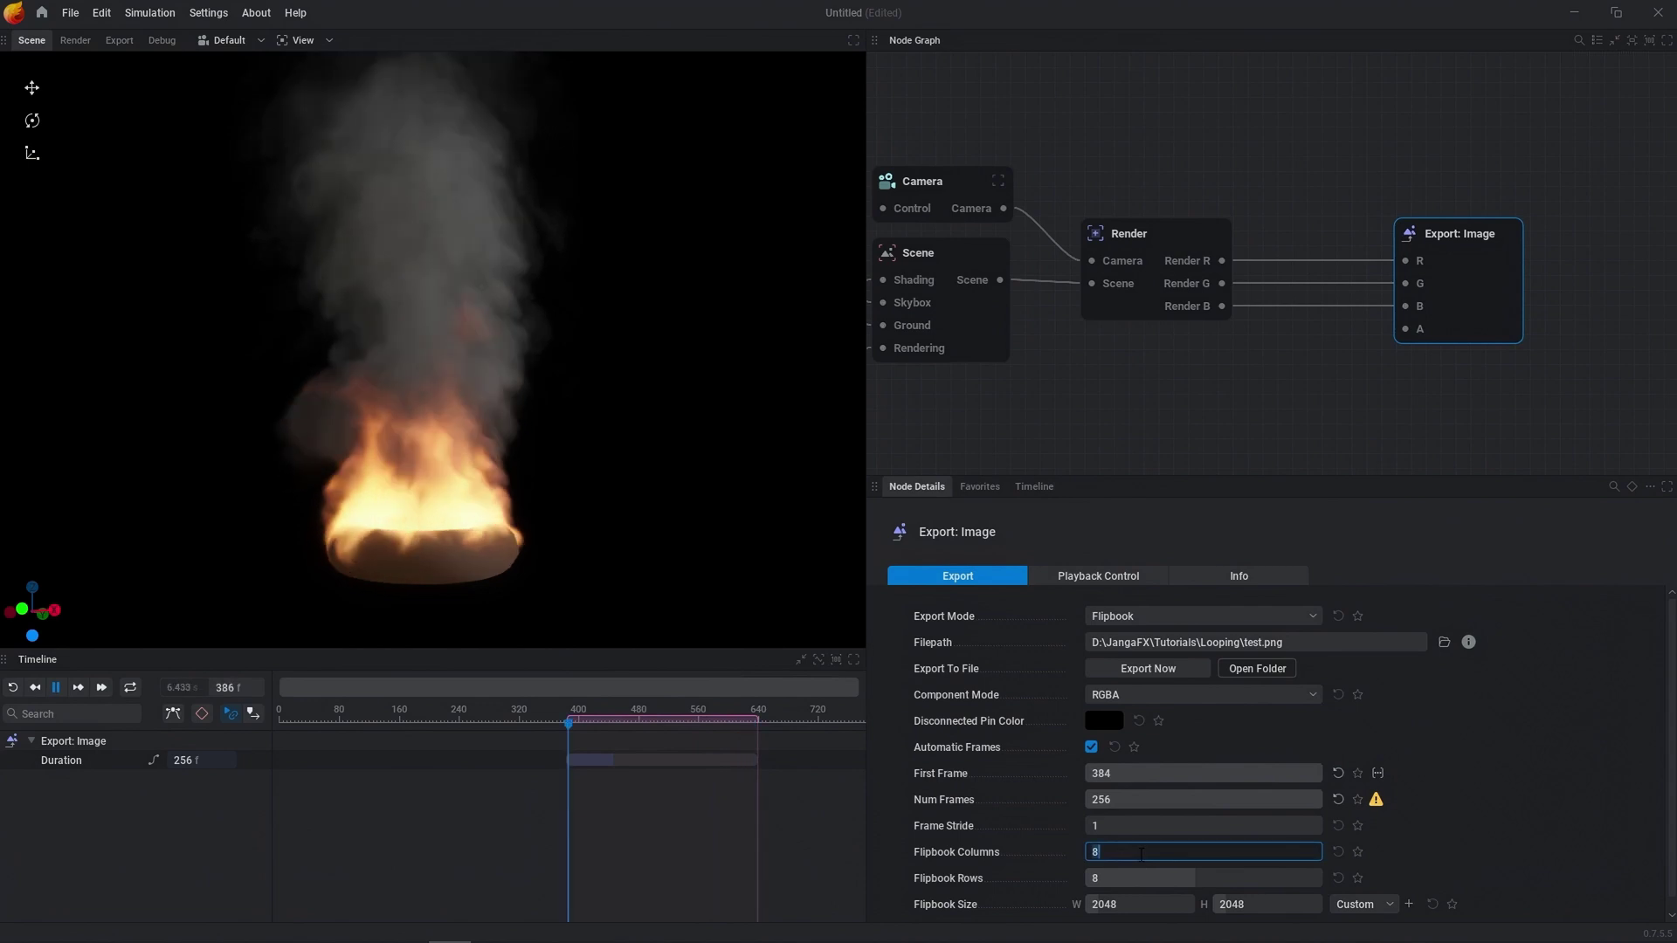
pyautogui.write('16')
pyautogui.press('Return')
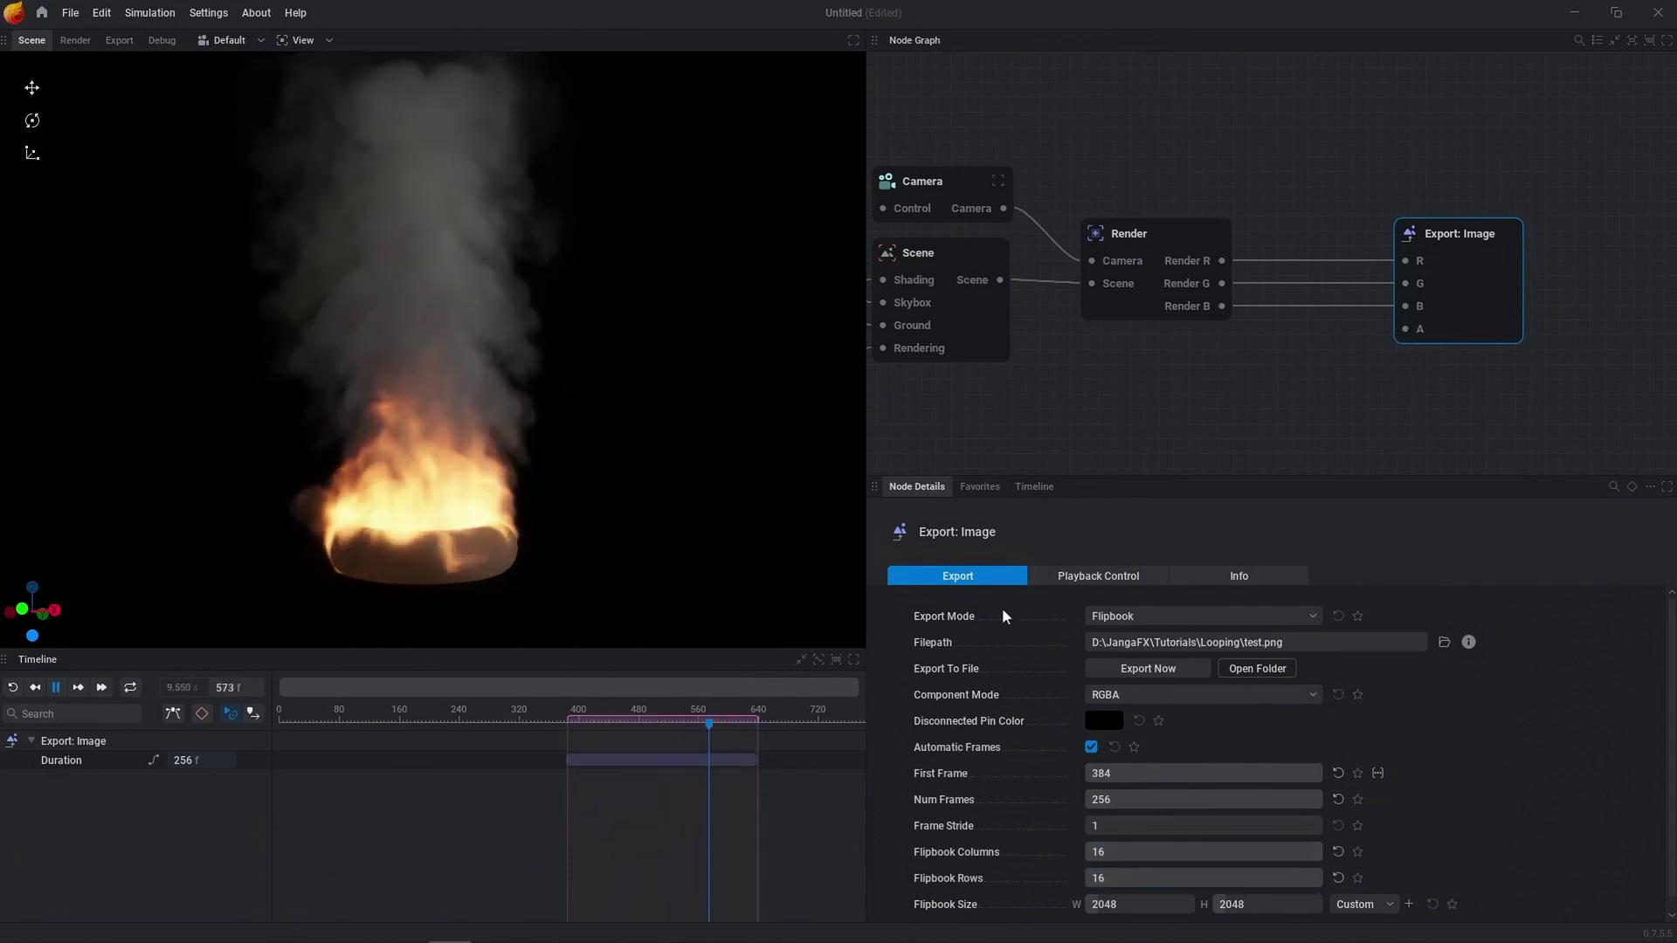
# Switch the scene view to Camera 1 and bring the camera closer so the fire and smoke fill the frame
pyautogui.click(229, 40)
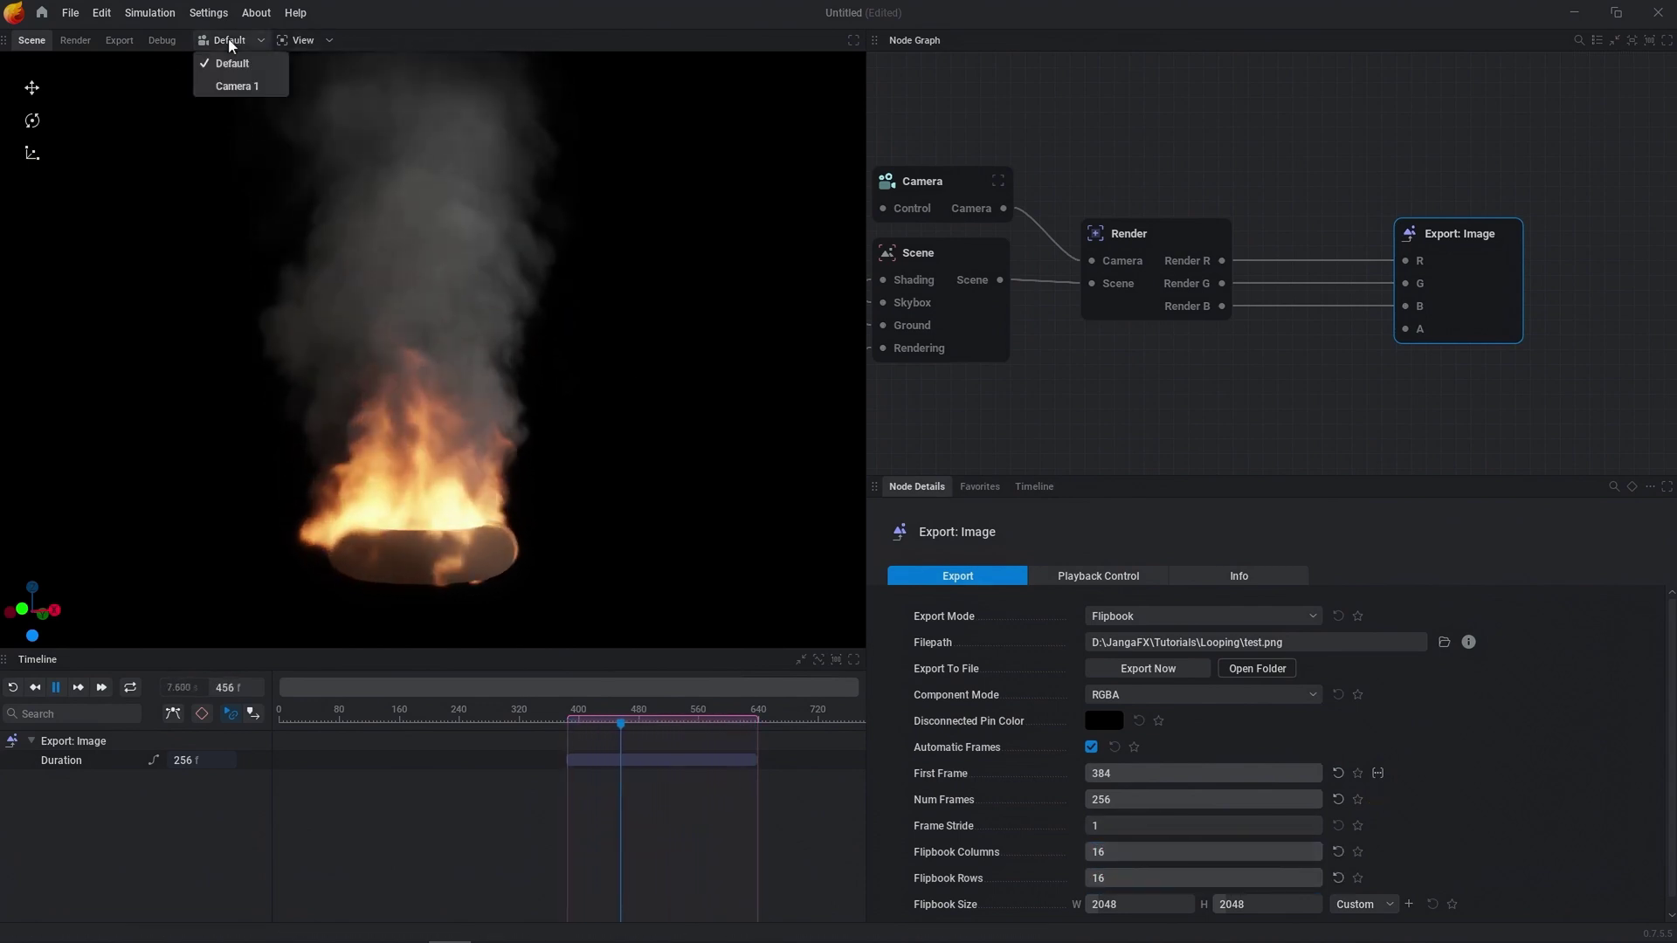
pyautogui.click(233, 87)
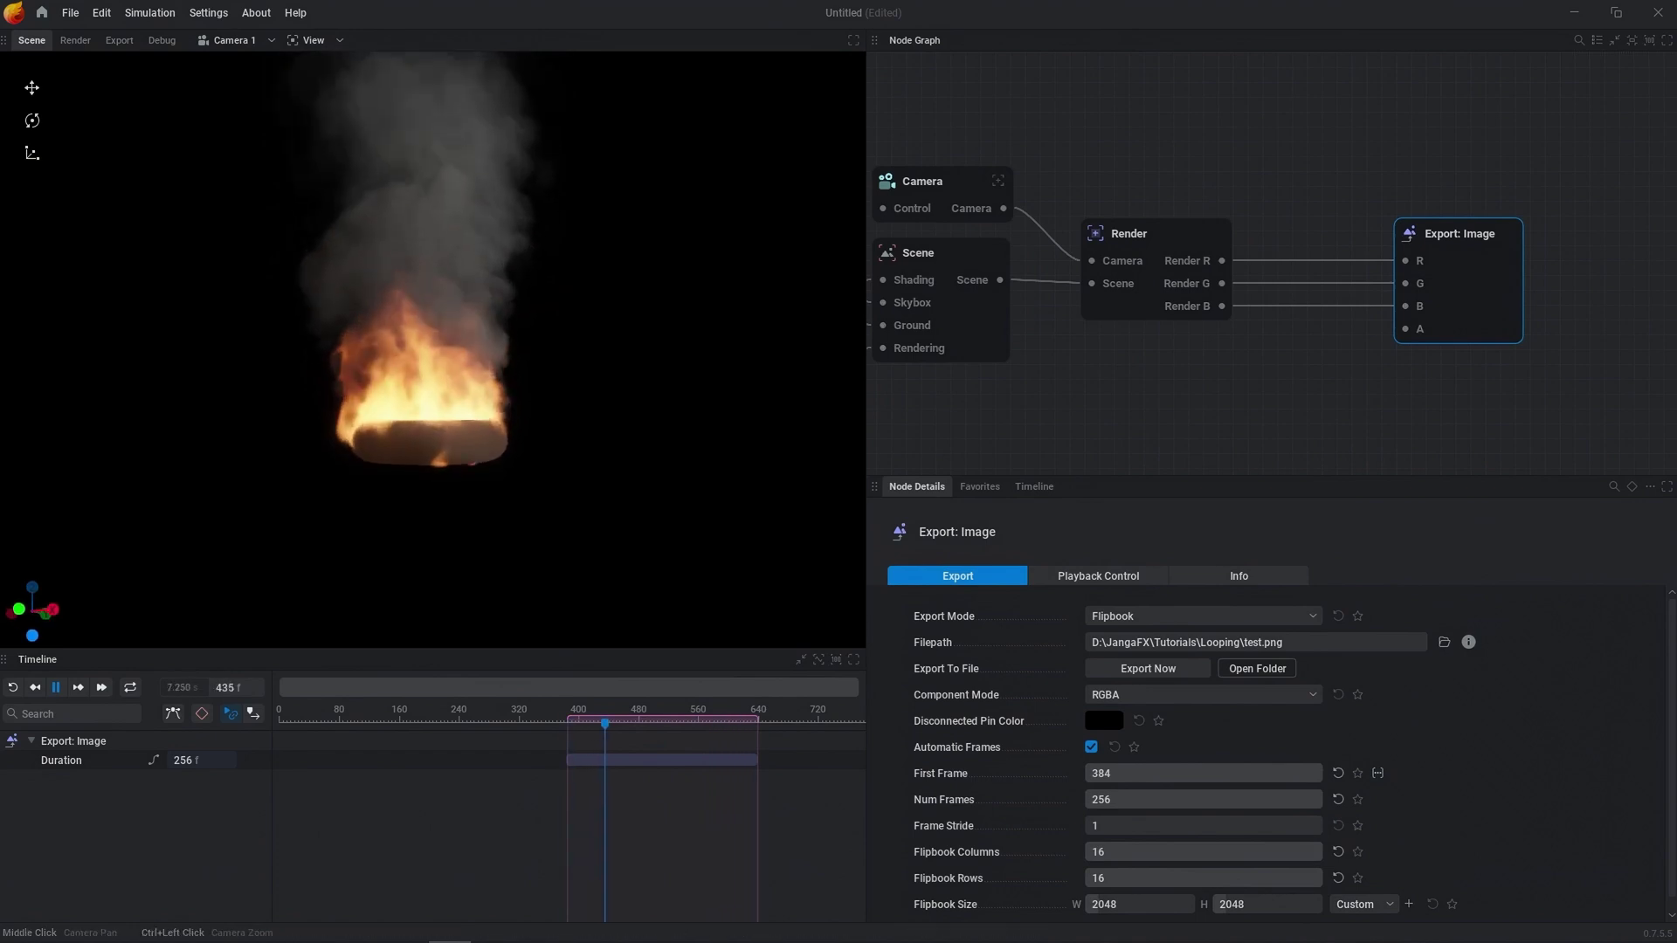
pyautogui.scroll(5, 478, 242)
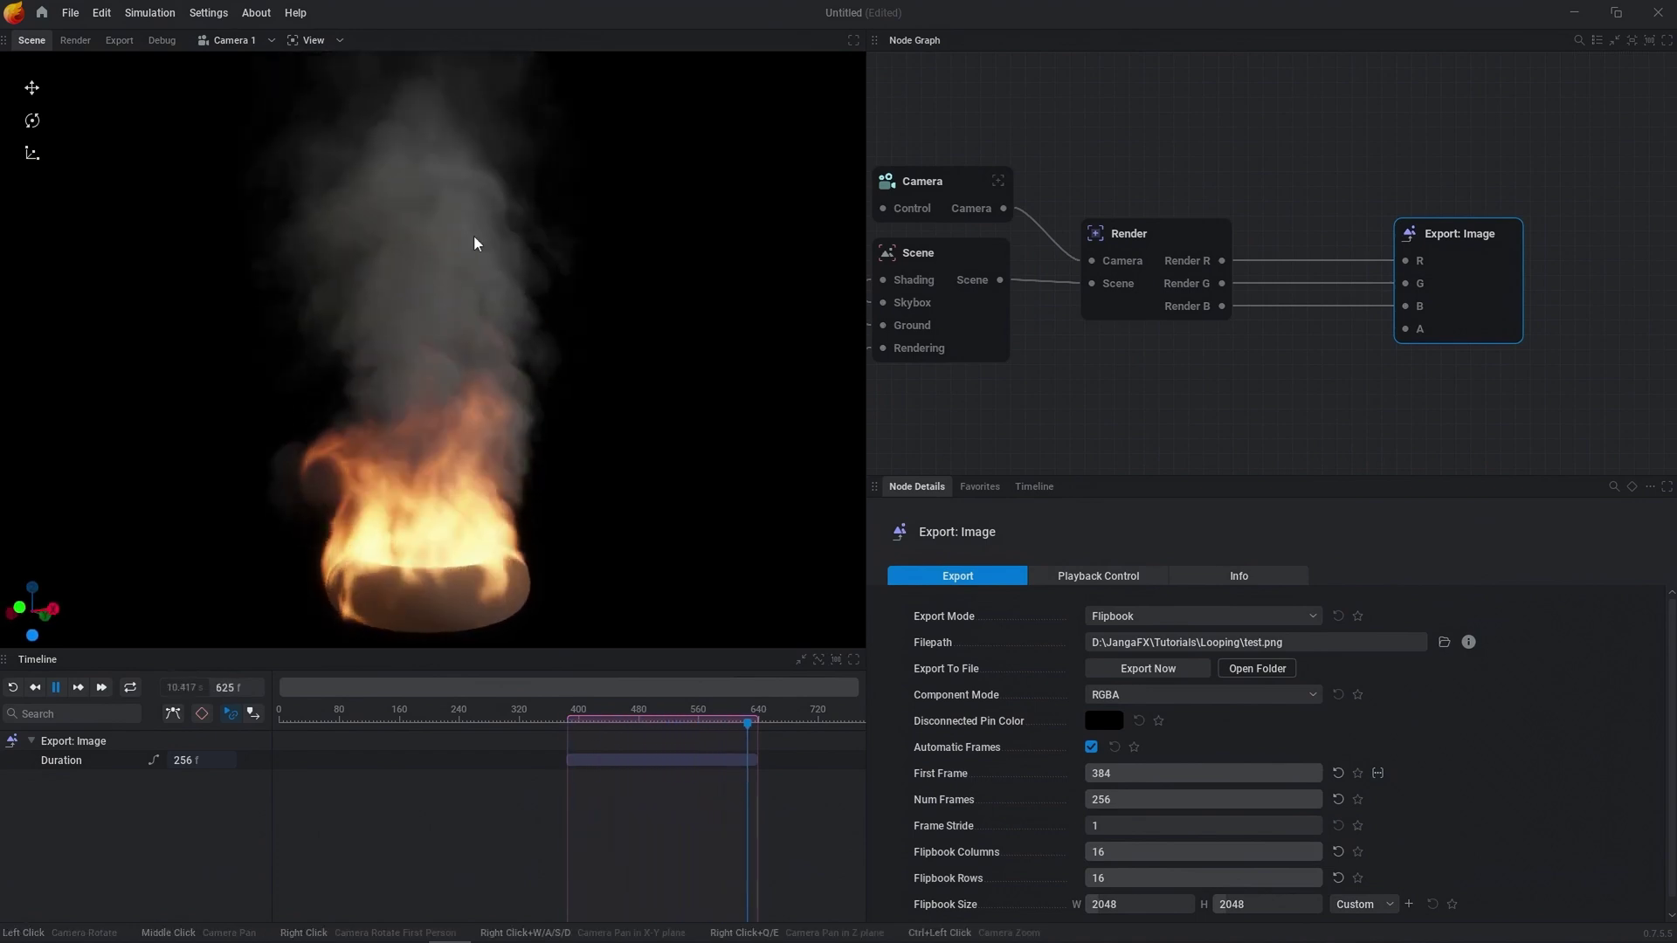
# Preview the camera's render output and change the displayed pass from Render All to Render
pyautogui.click(77, 40)
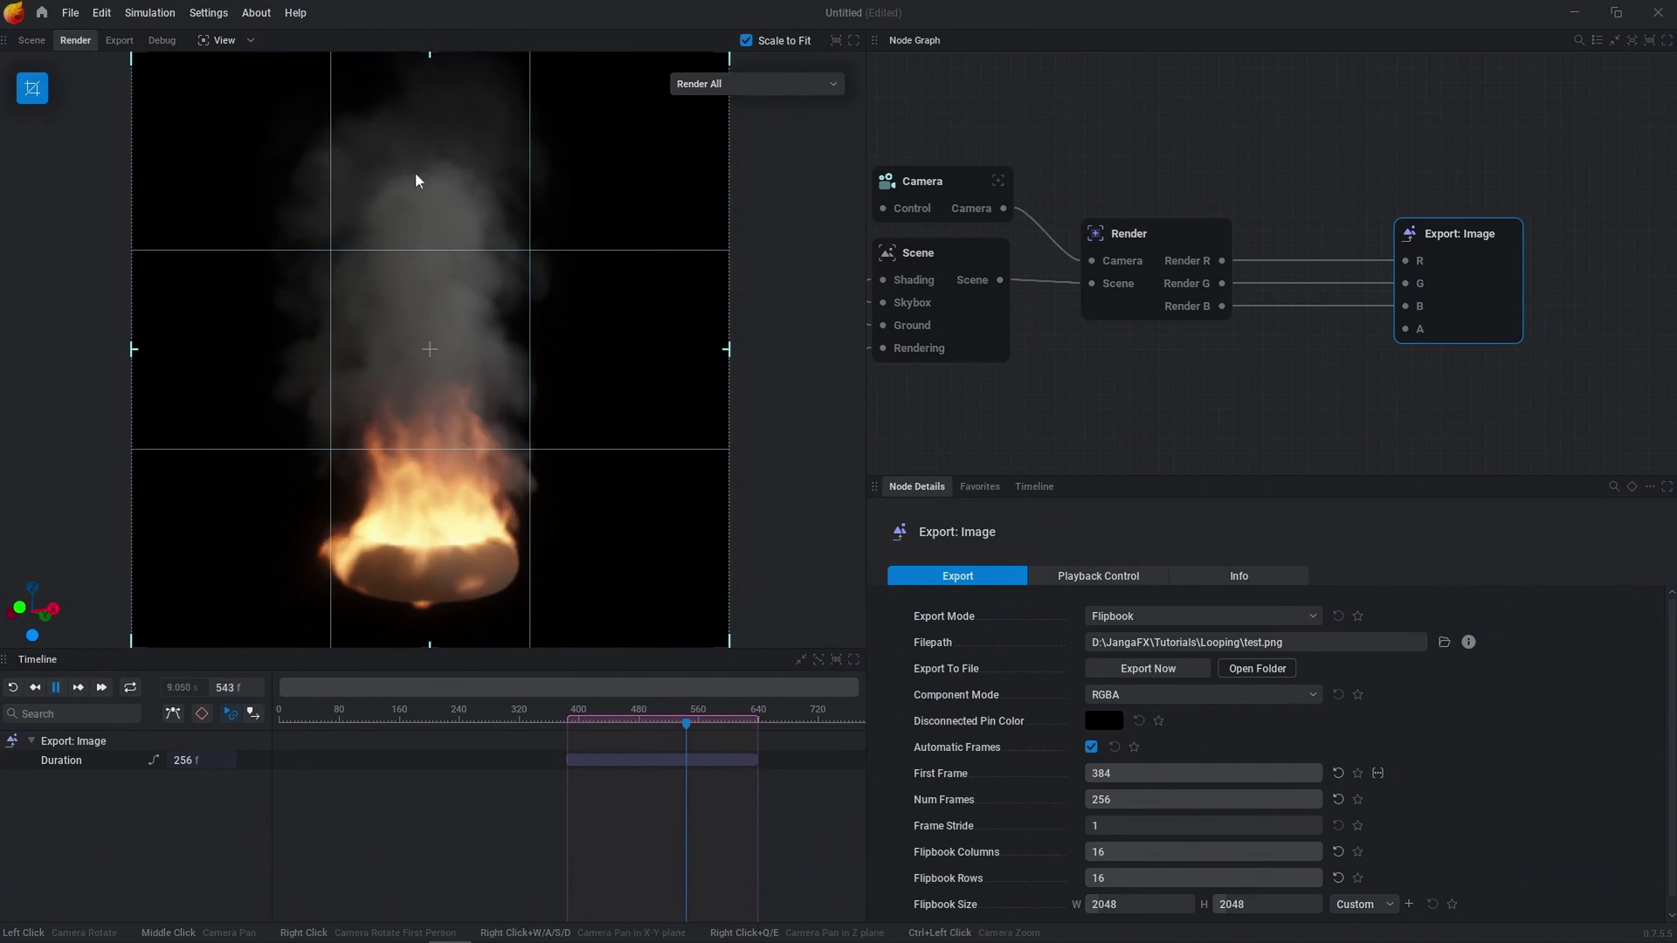
pyautogui.click(738, 84)
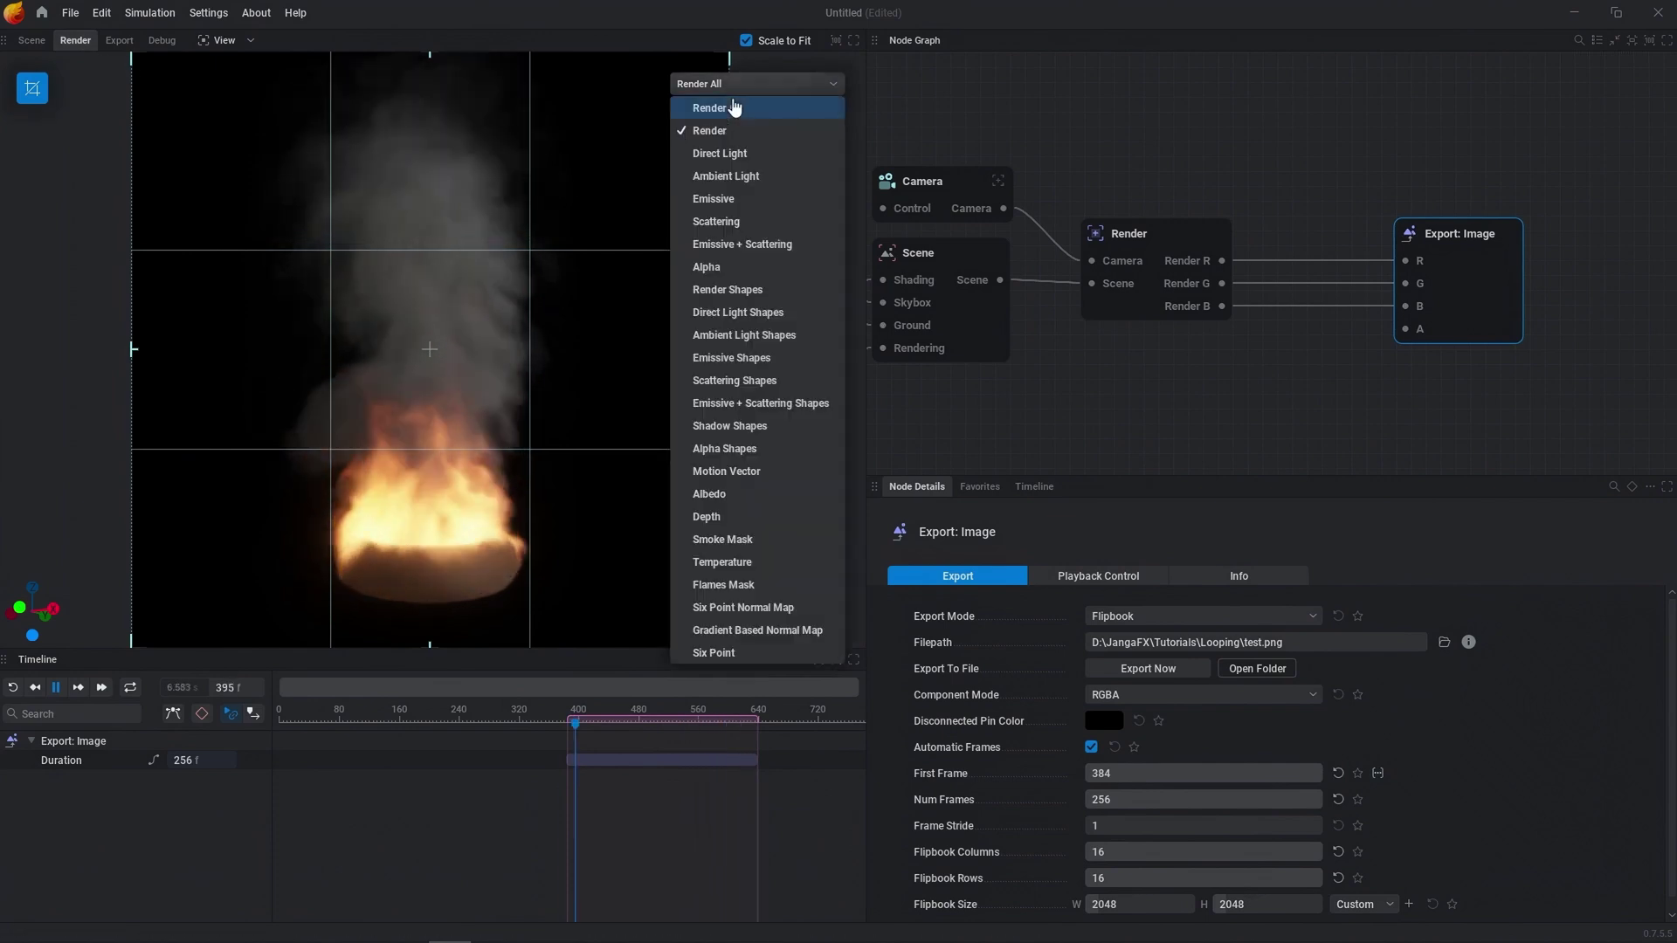
pyautogui.click(734, 108)
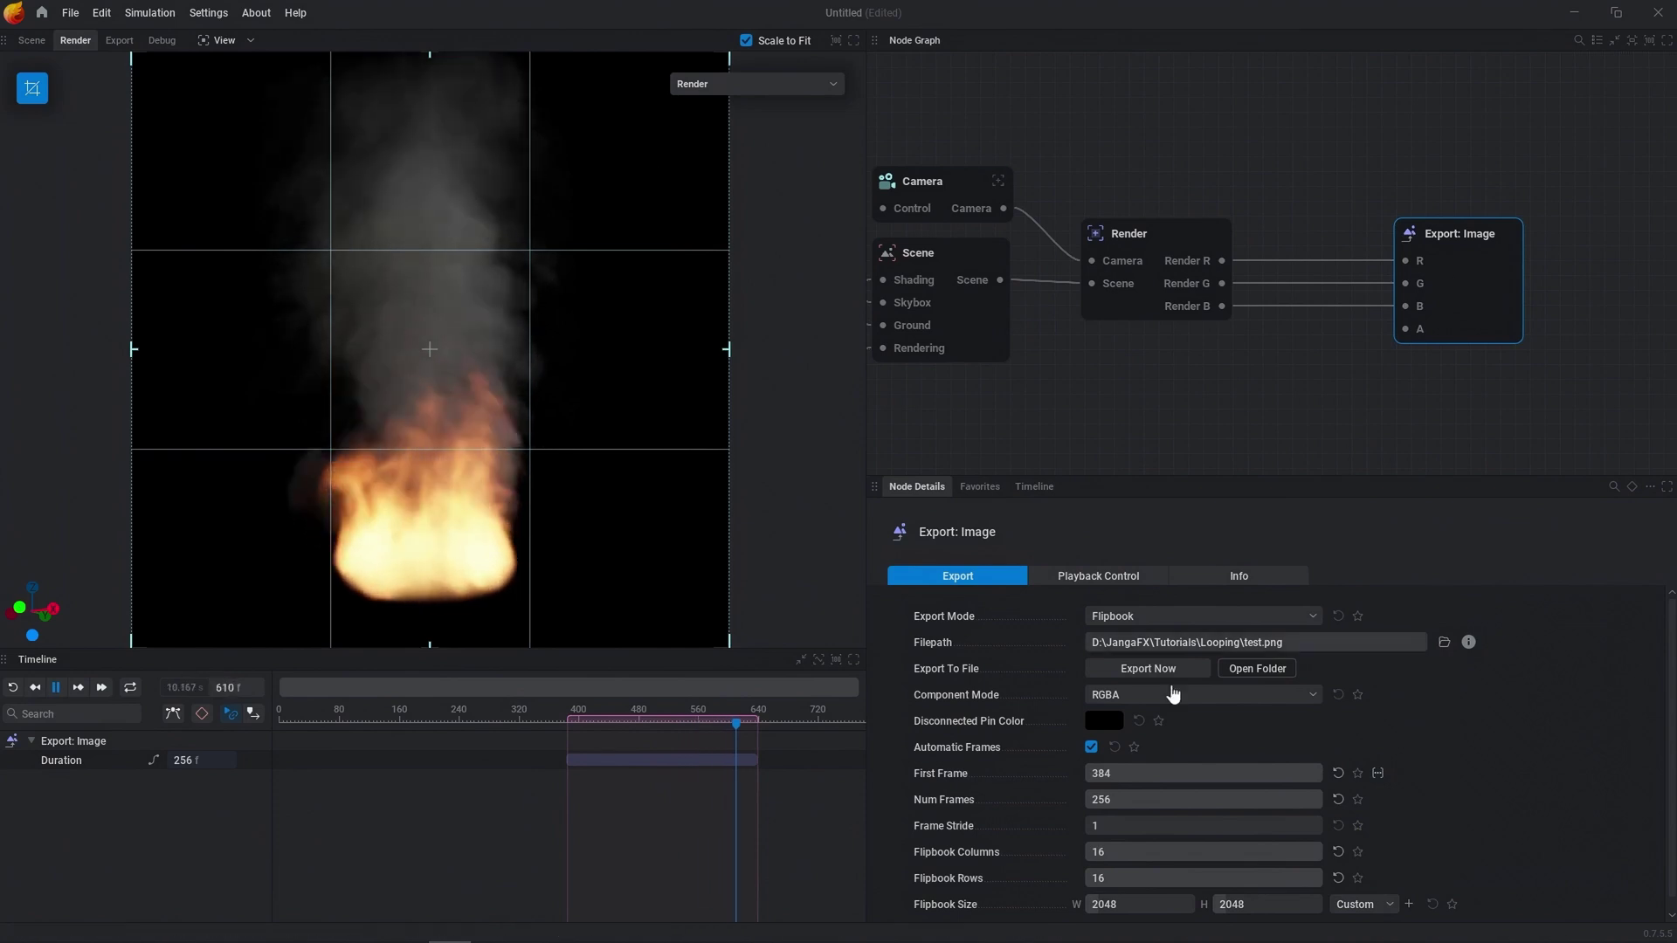
# Start exporting the flipbook, cancel that run and start the export again
pyautogui.click(1151, 668)
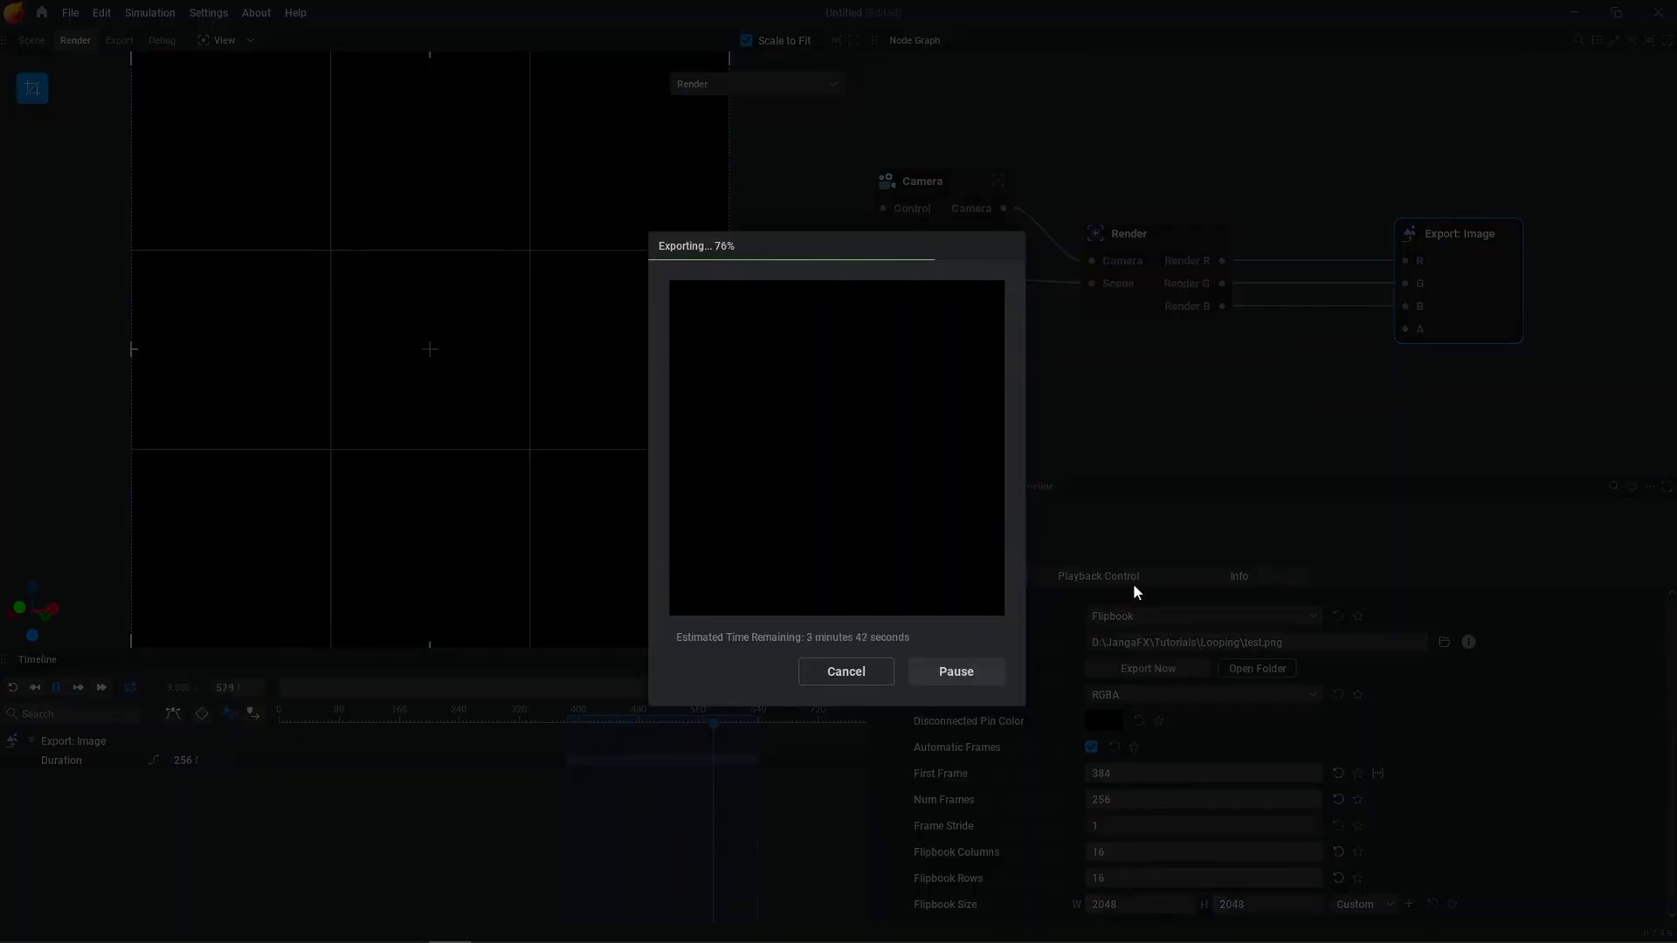
pyautogui.click(845, 672)
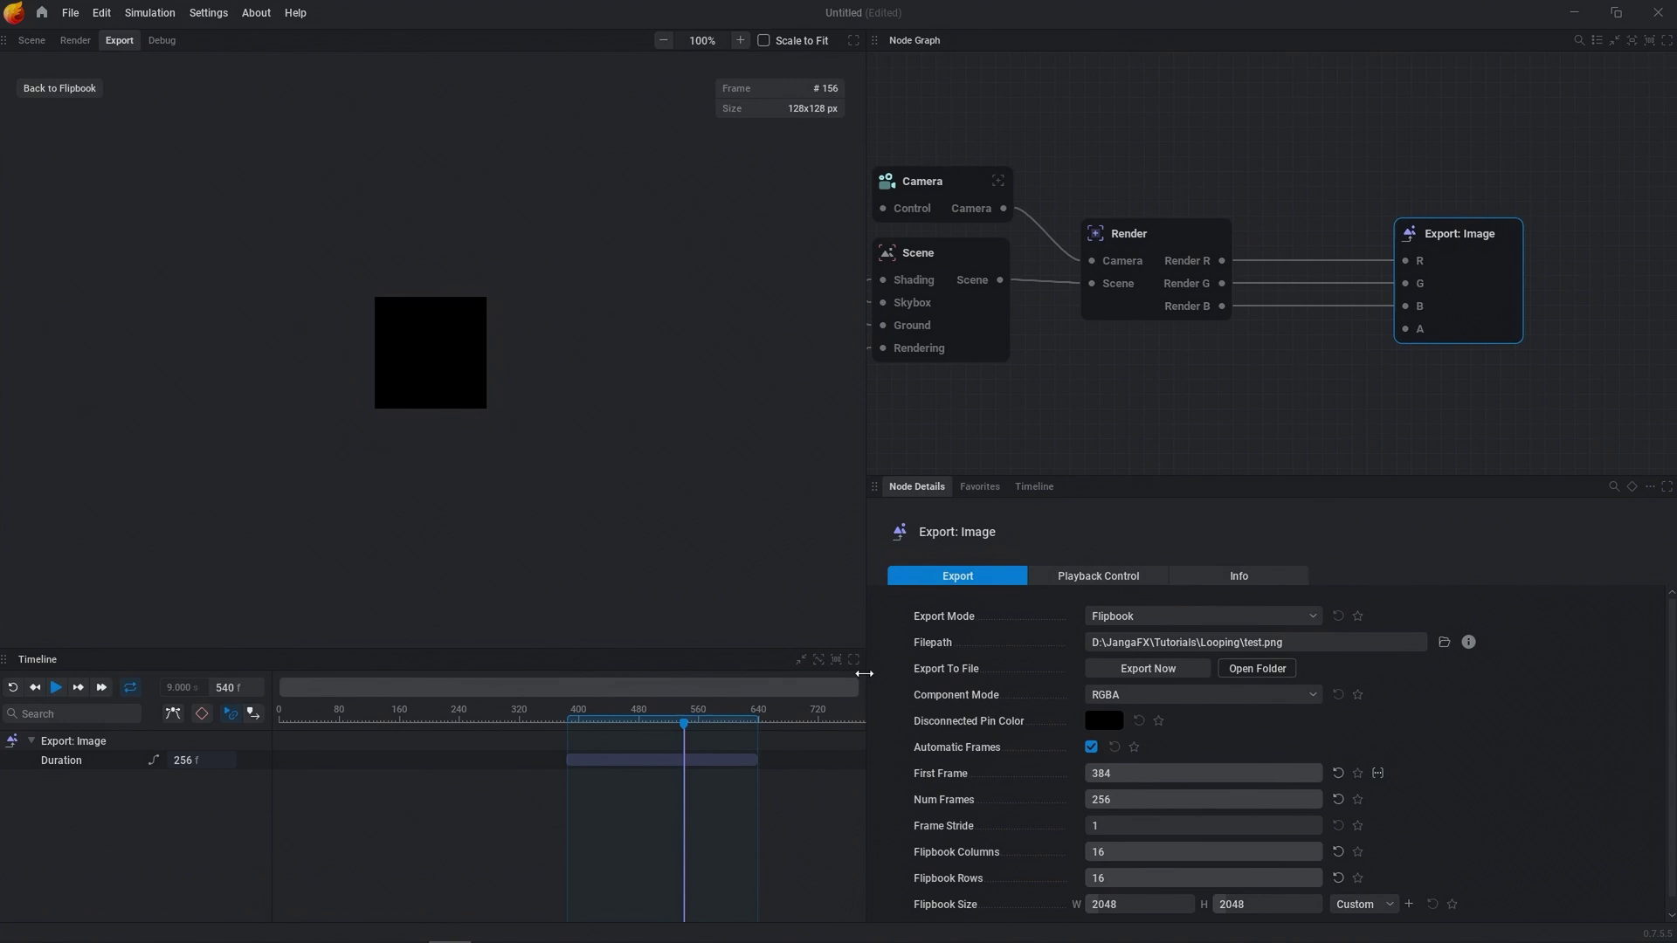
pyautogui.click(1165, 673)
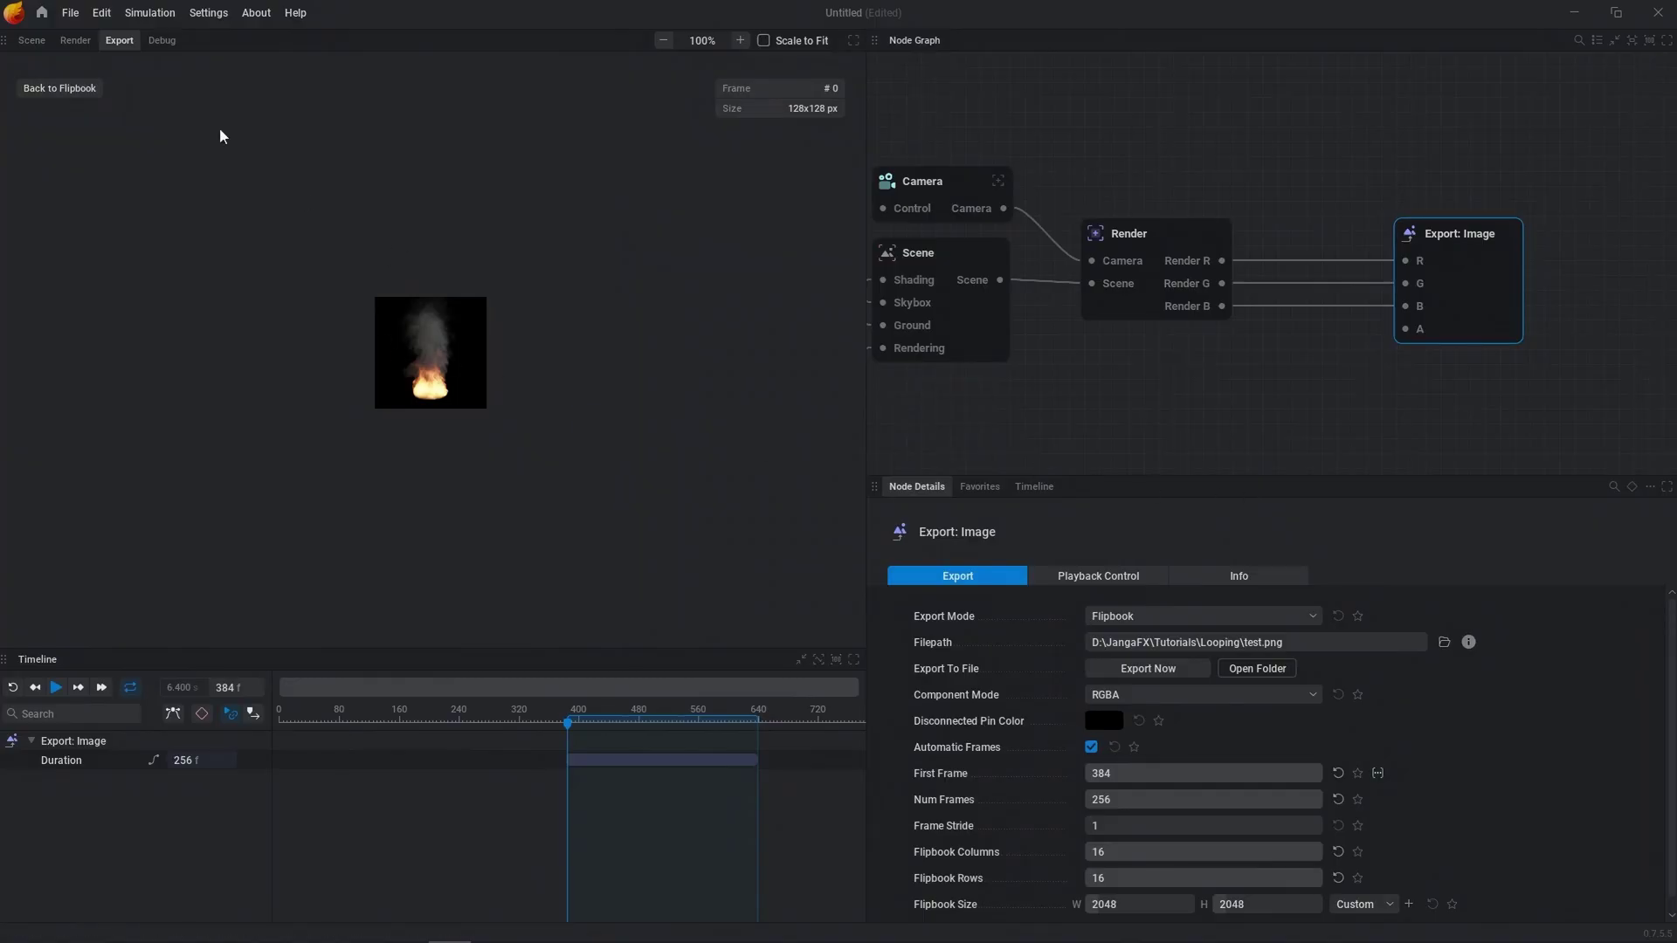
# Compare the render preview with the exported flipbook and play the exported frames enlarged to check the loop
pyautogui.click(73, 42)
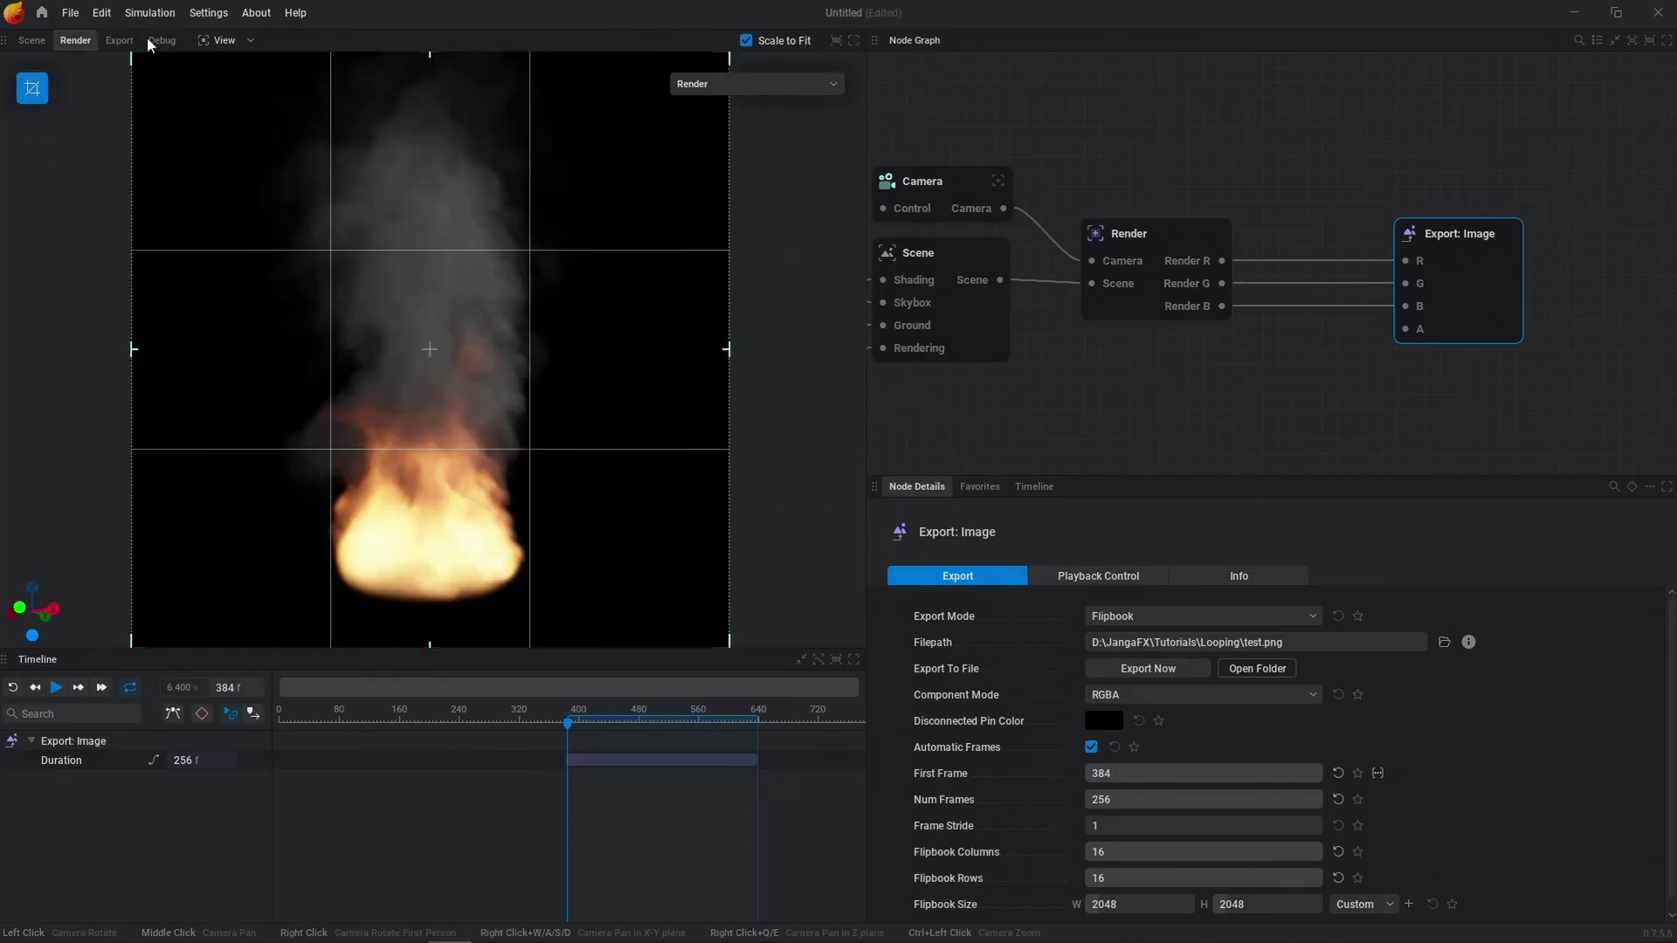
pyautogui.click(115, 43)
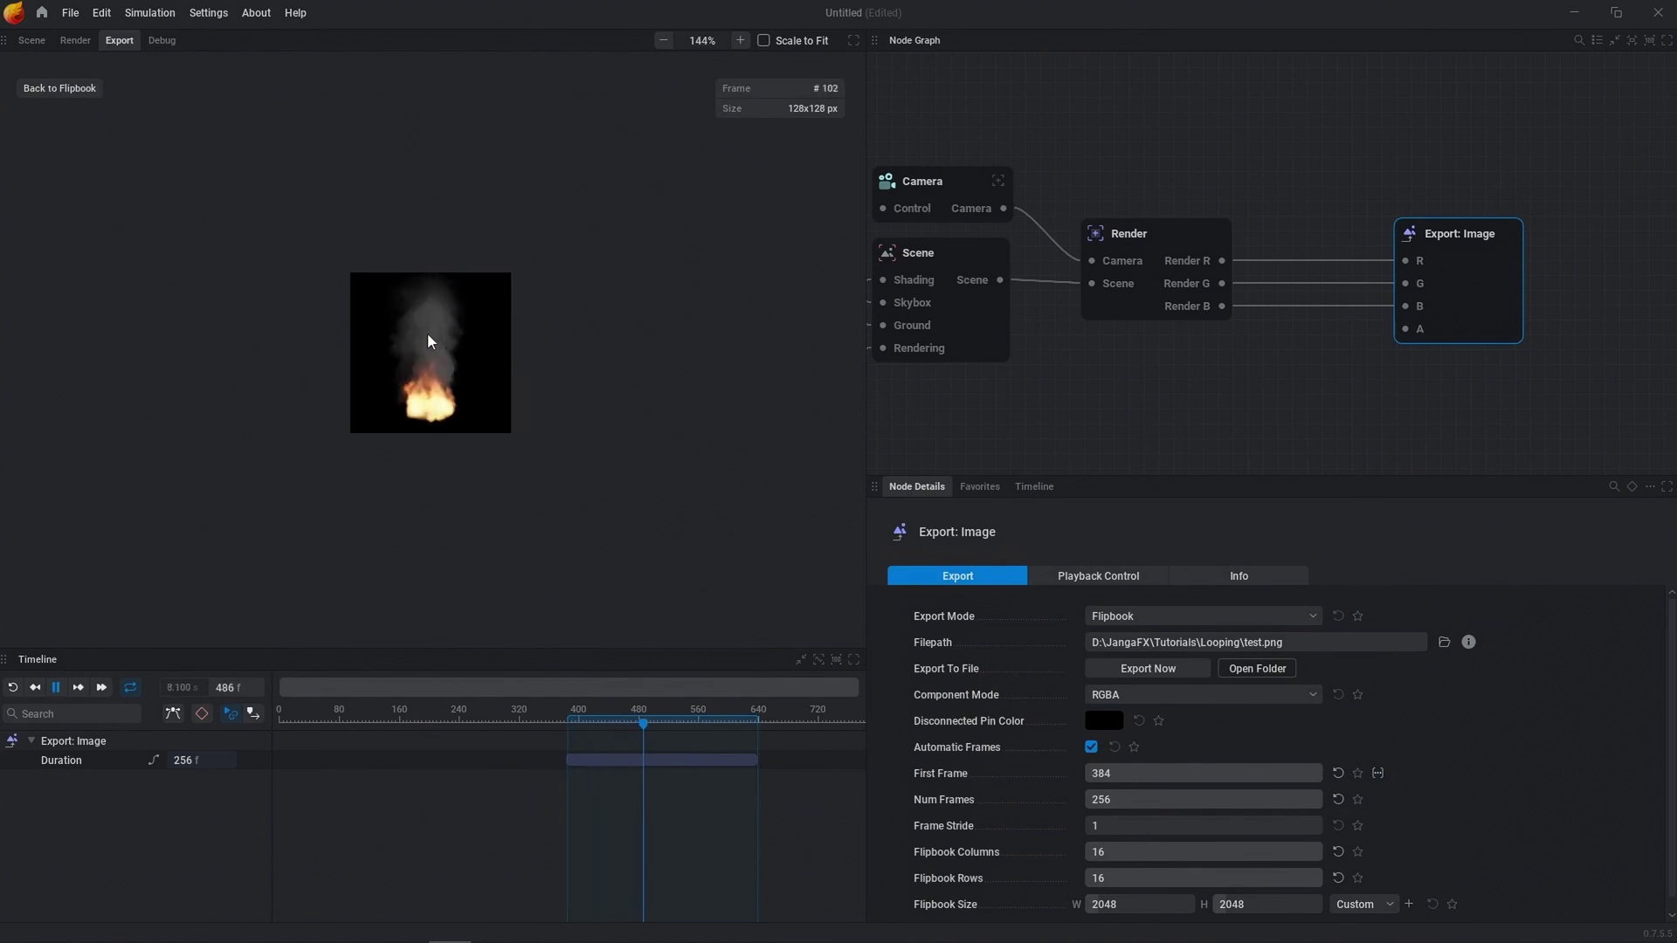
pyautogui.click(427, 335)
pyautogui.click(185, 107)
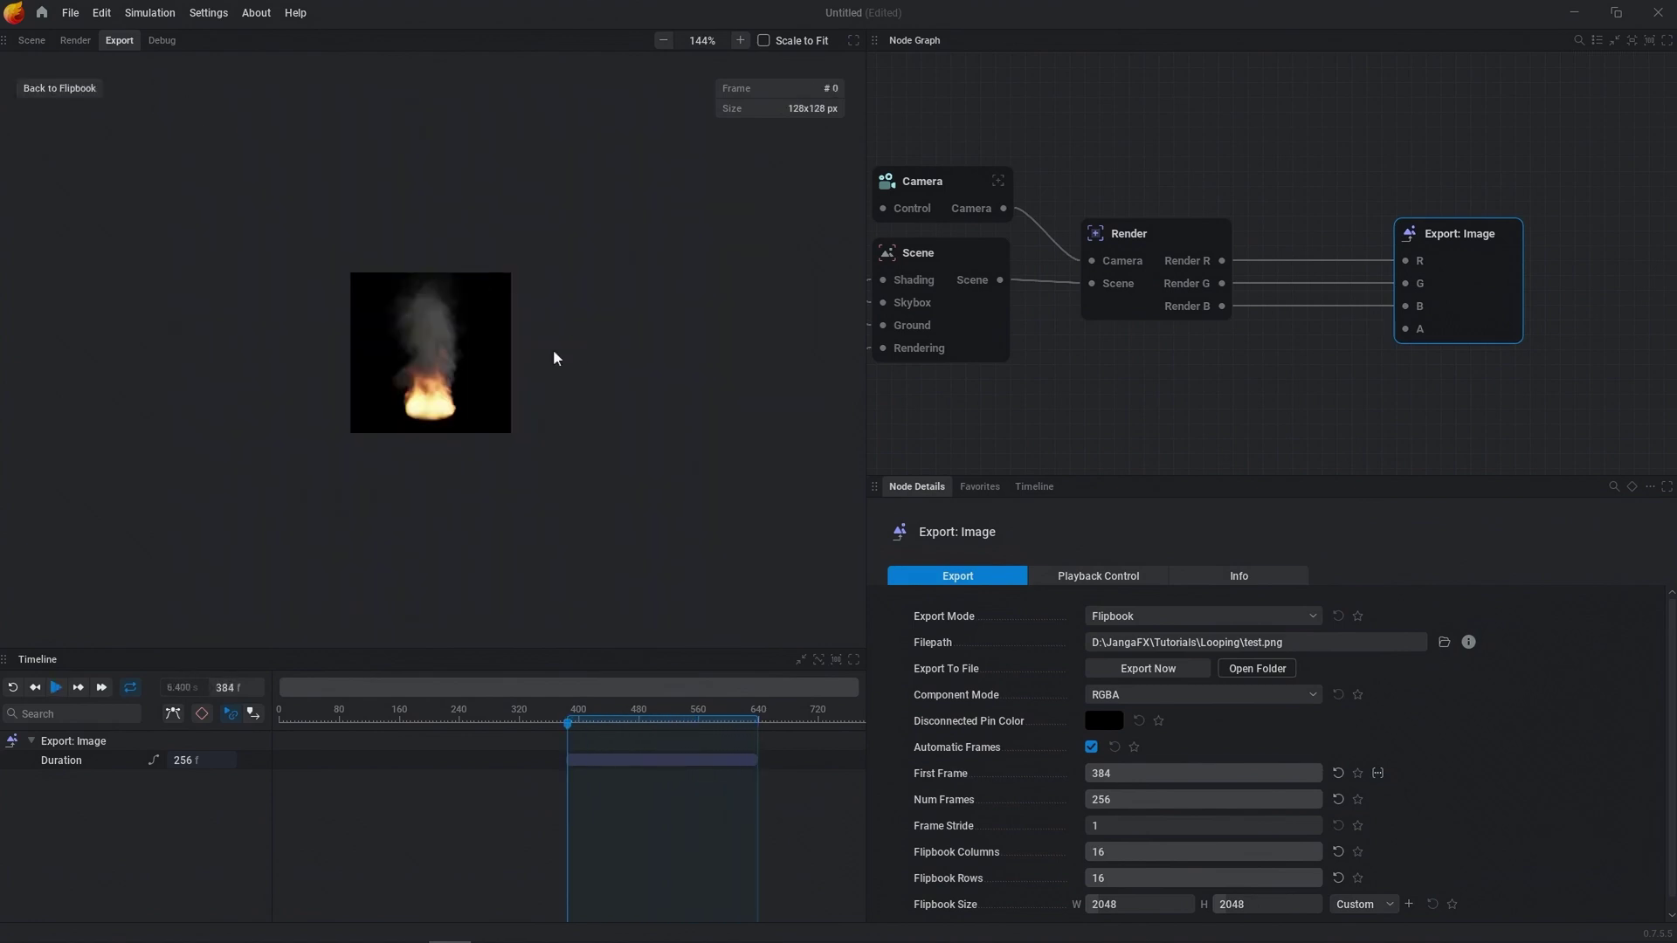
pyautogui.scroll(5, 447, 370)
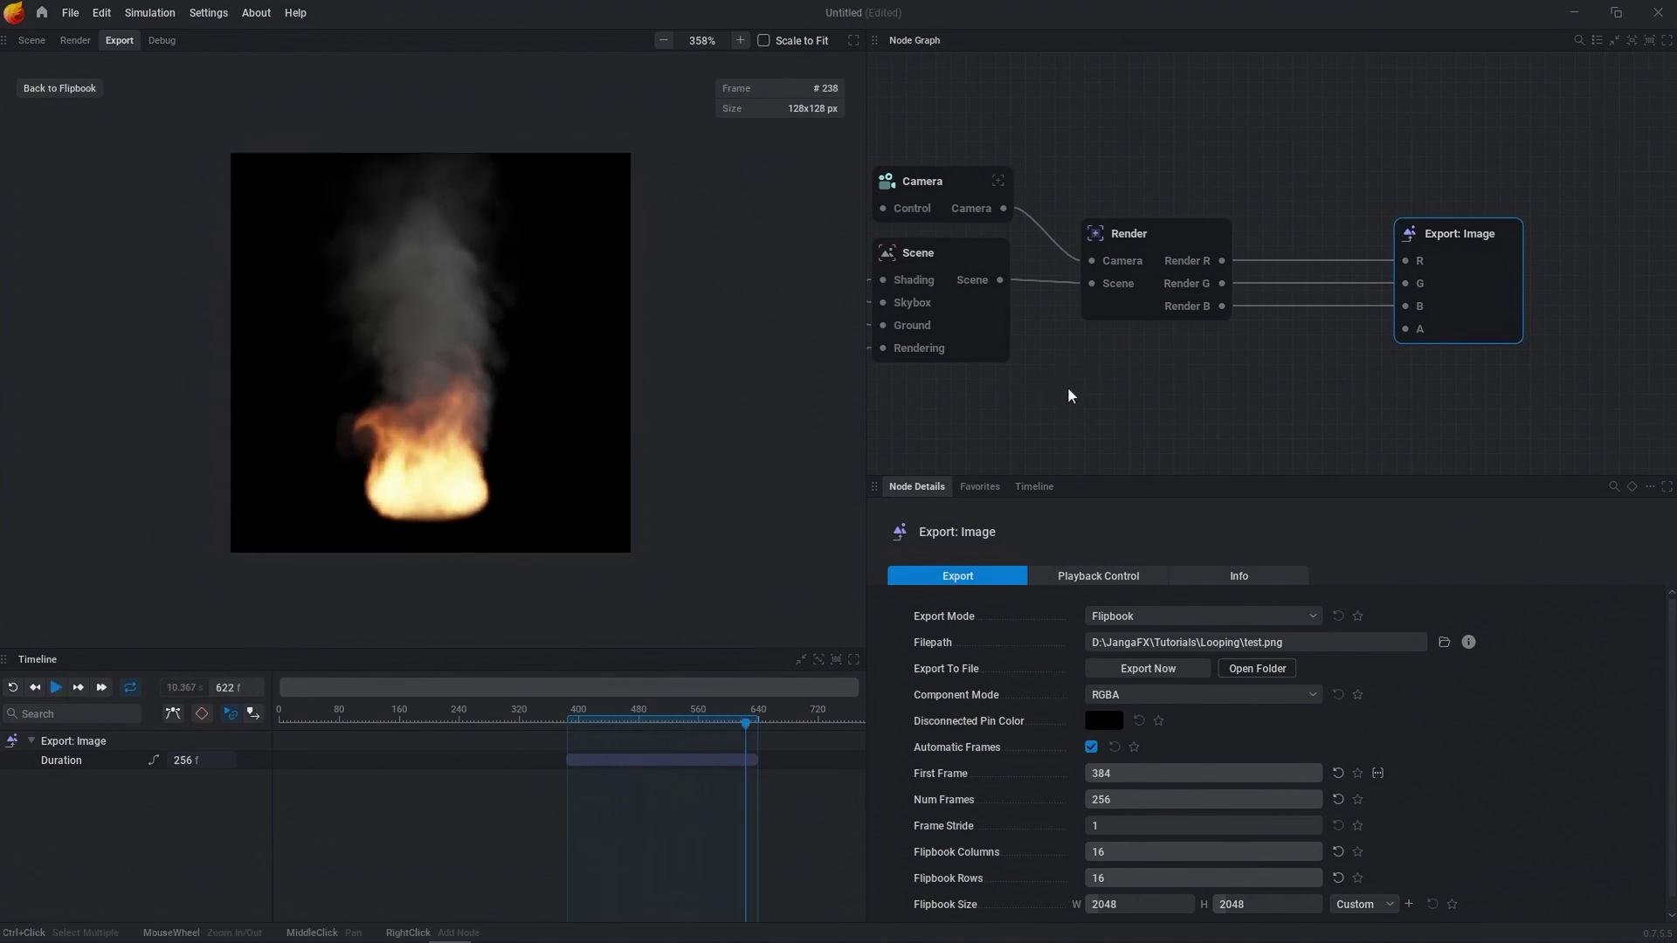
# Examine the Simulation node's blending curve and blending mode options, keeping Quintic and Dynamic Blend
pyautogui.moveTo(1067, 386); pyautogui.dragTo(1139, 374, button='middle')
pyautogui.click(1055, 277)
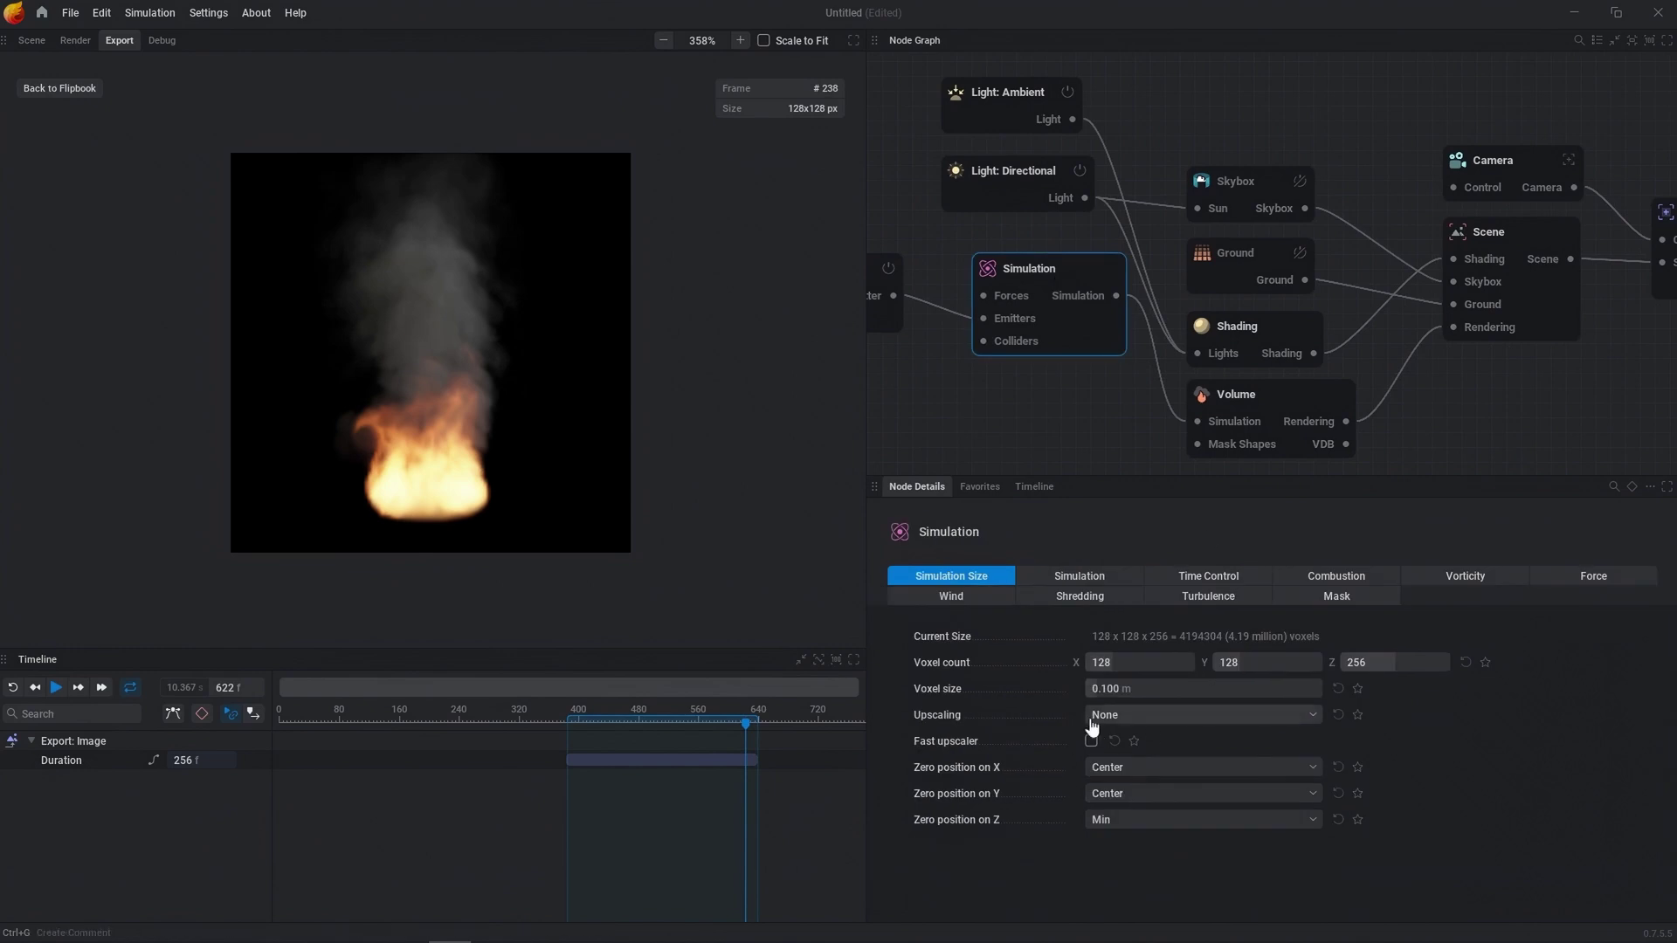
pyautogui.click(1202, 578)
pyautogui.click(1138, 716)
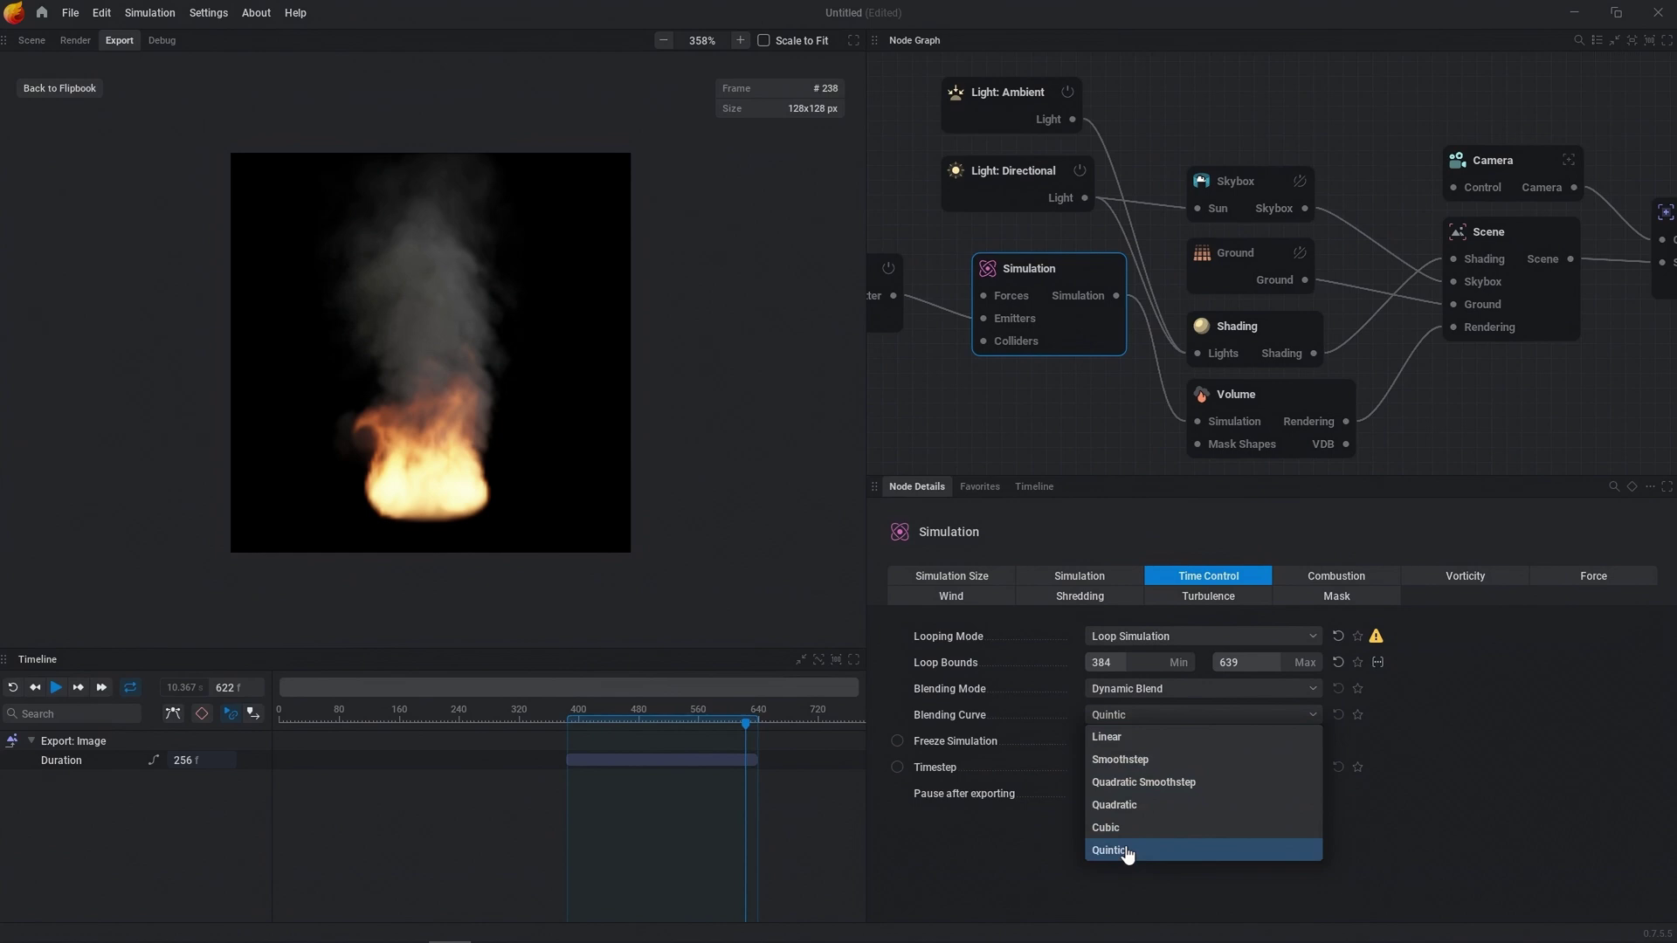
pyautogui.click(1451, 828)
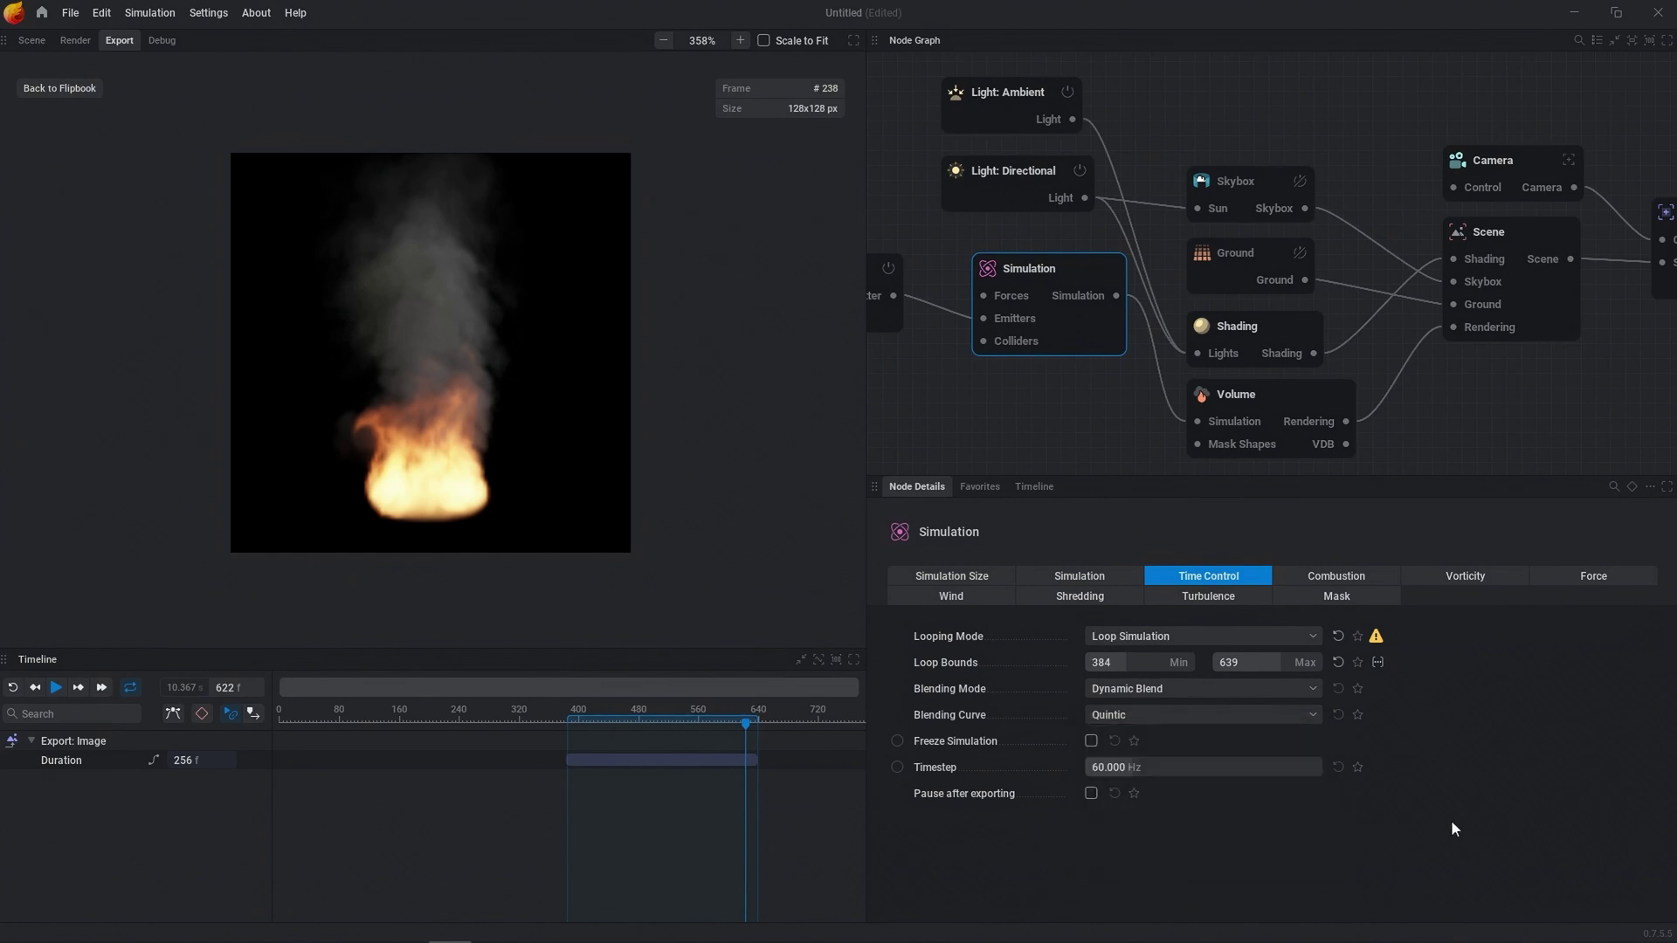
pyautogui.click(1197, 695)
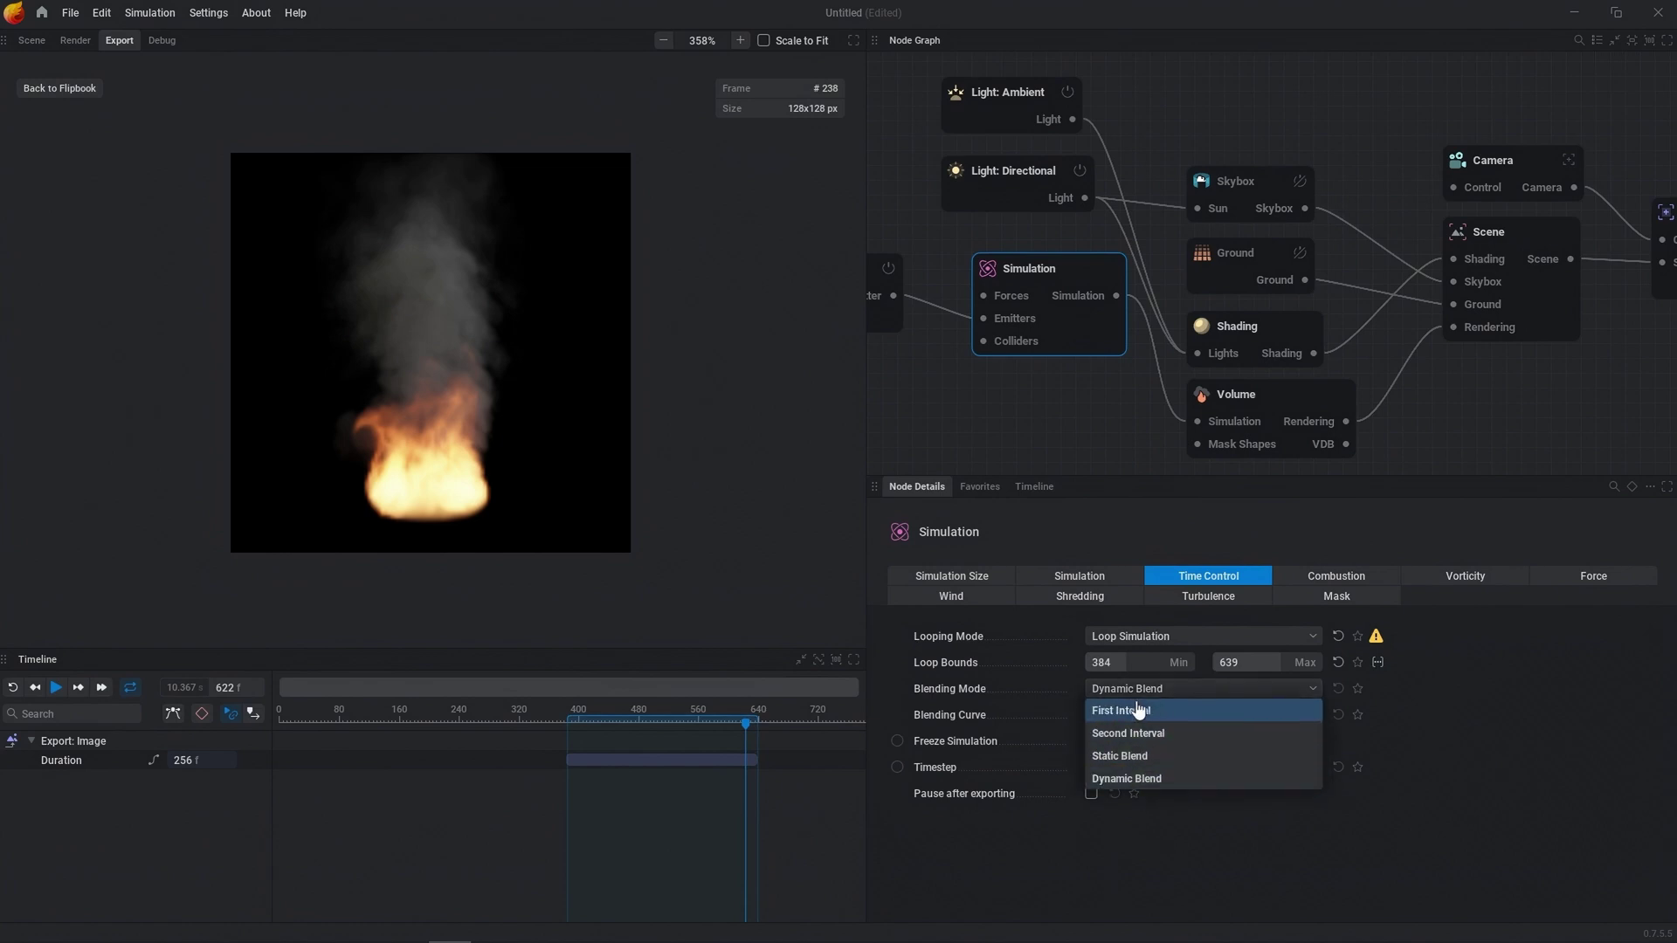
pyautogui.click(1160, 780)
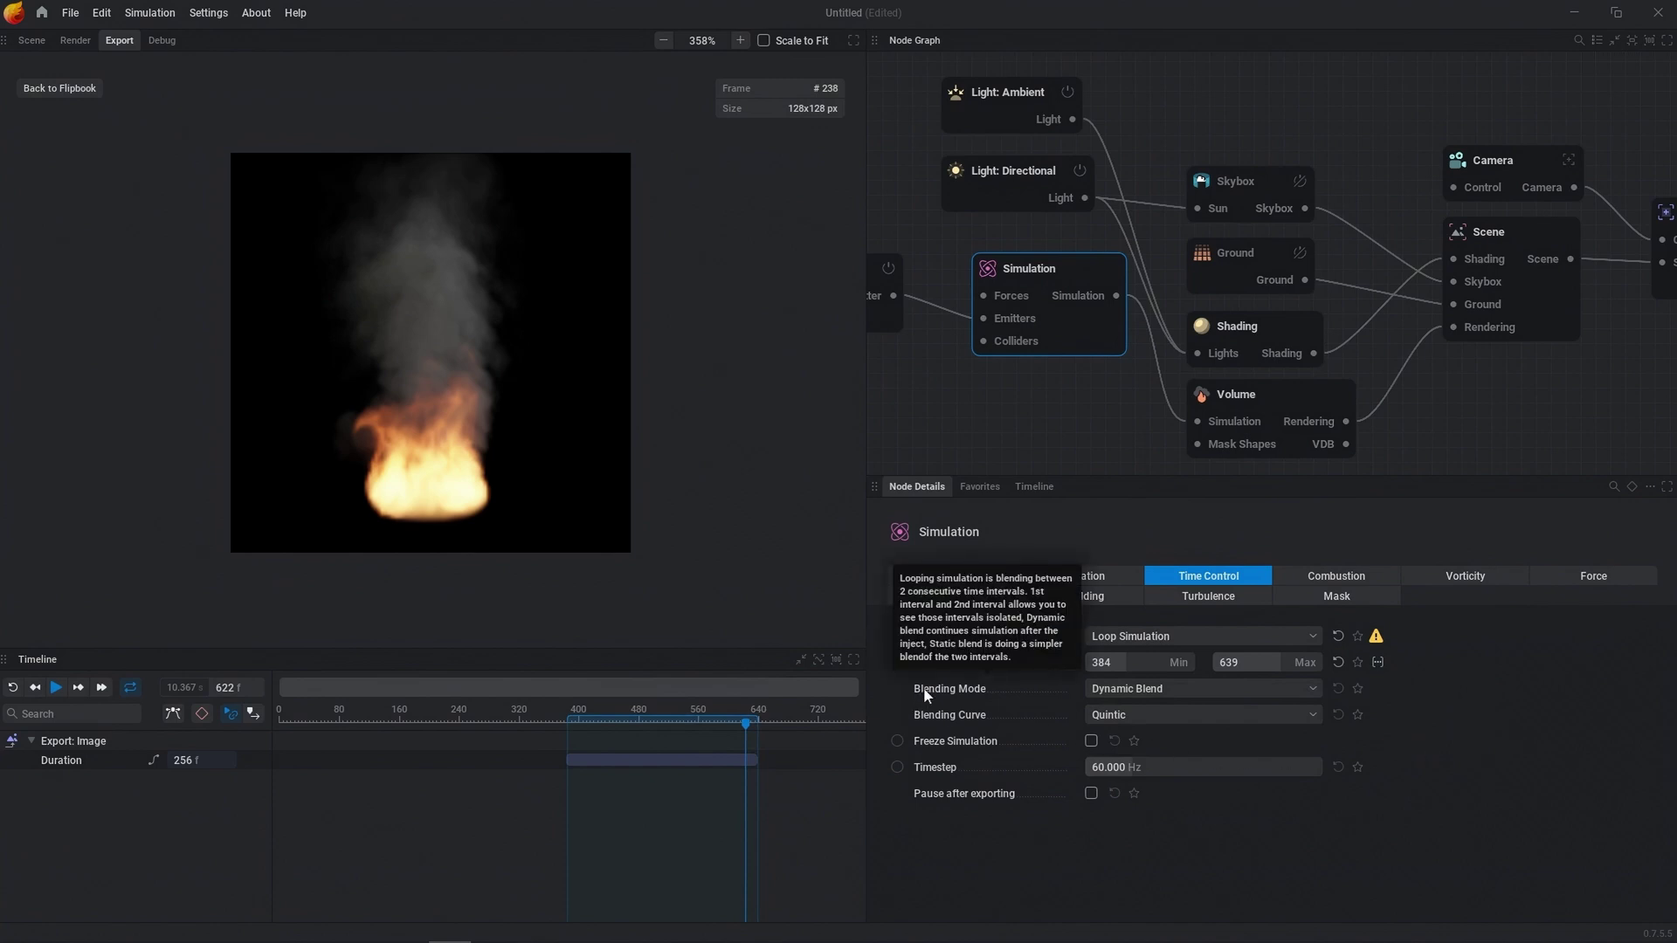
pyautogui.moveTo(972, 388); pyautogui.dragTo(1196, 427, button='middle')
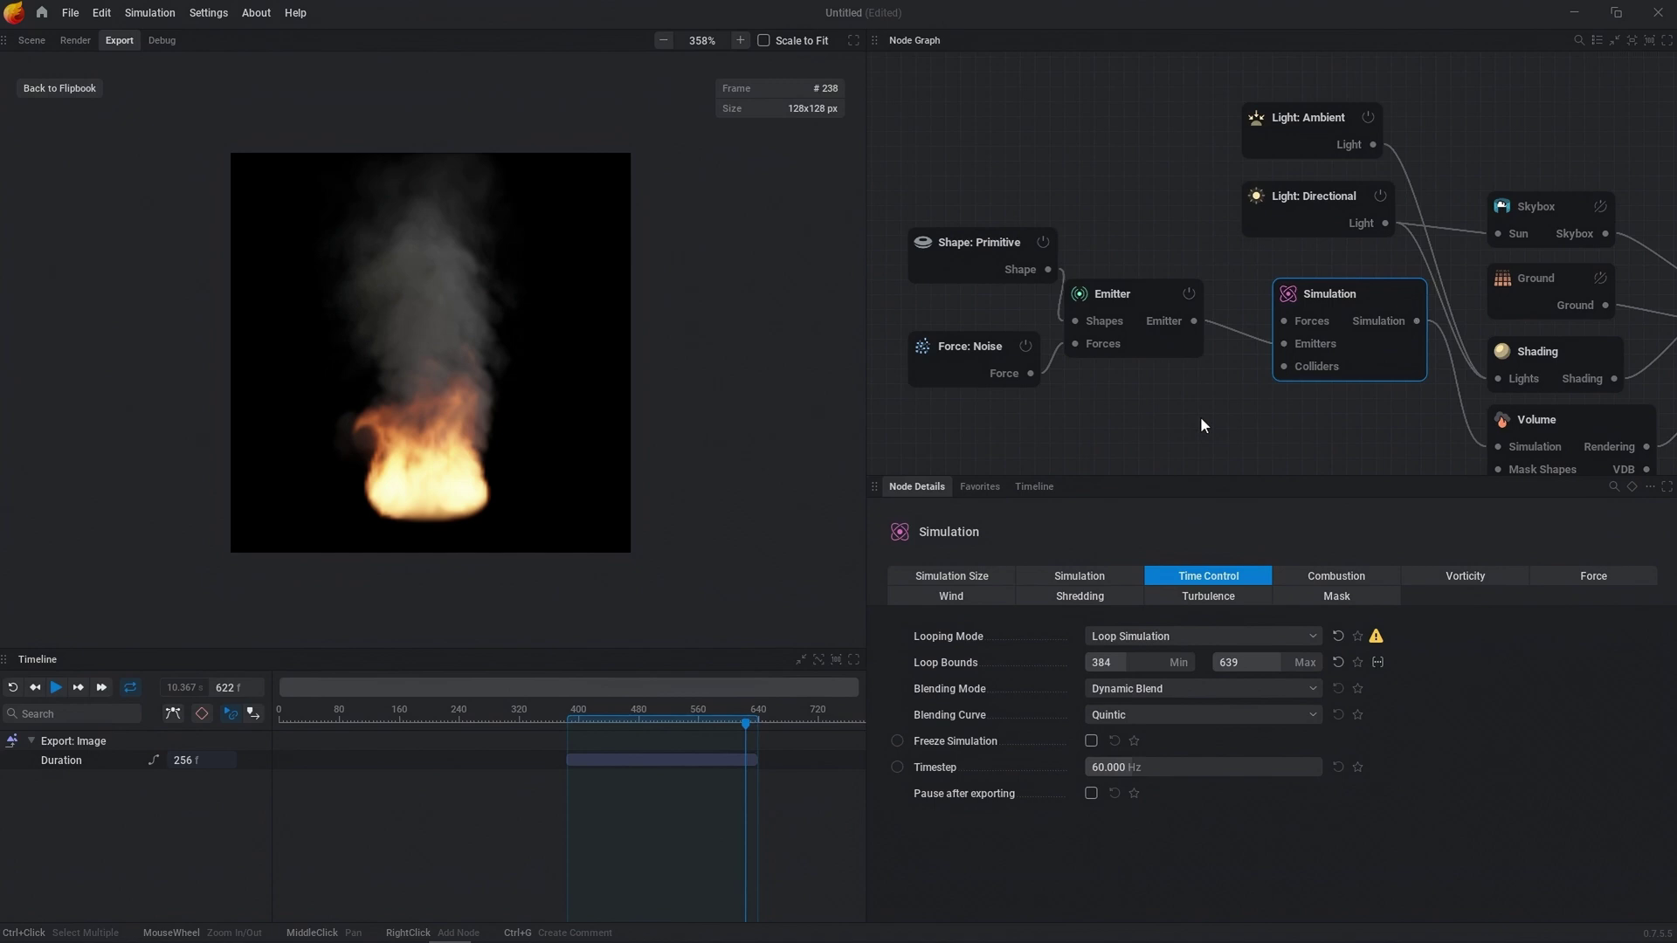
pyautogui.moveTo(1259, 391); pyautogui.dragTo(1223, 403, button='middle')
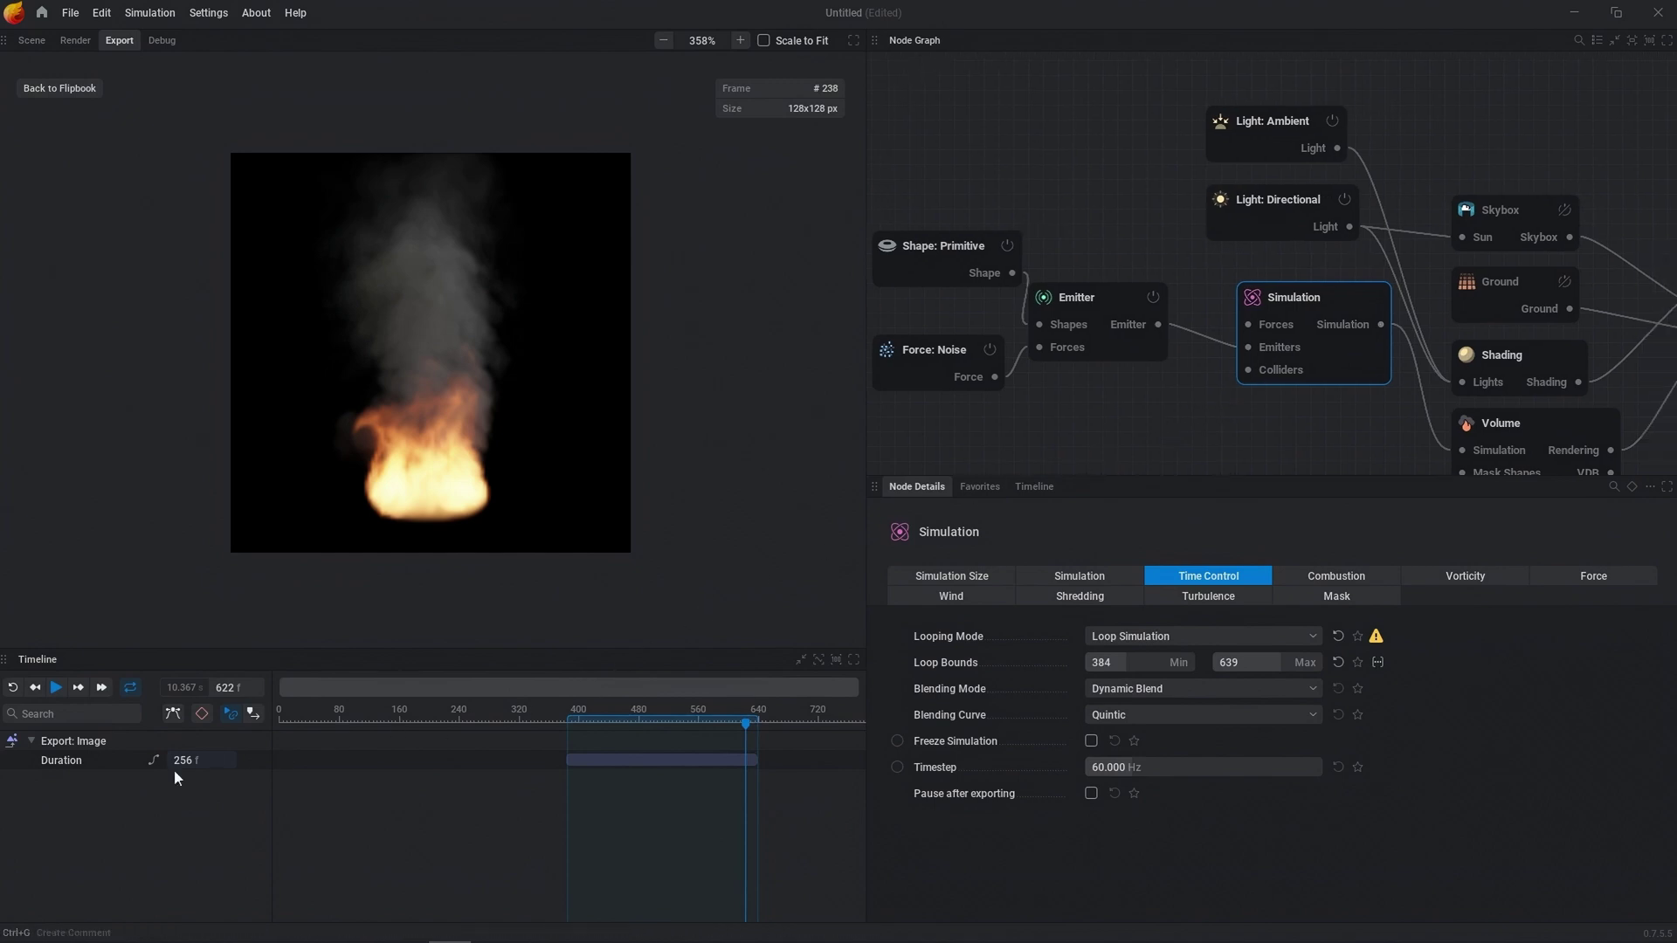